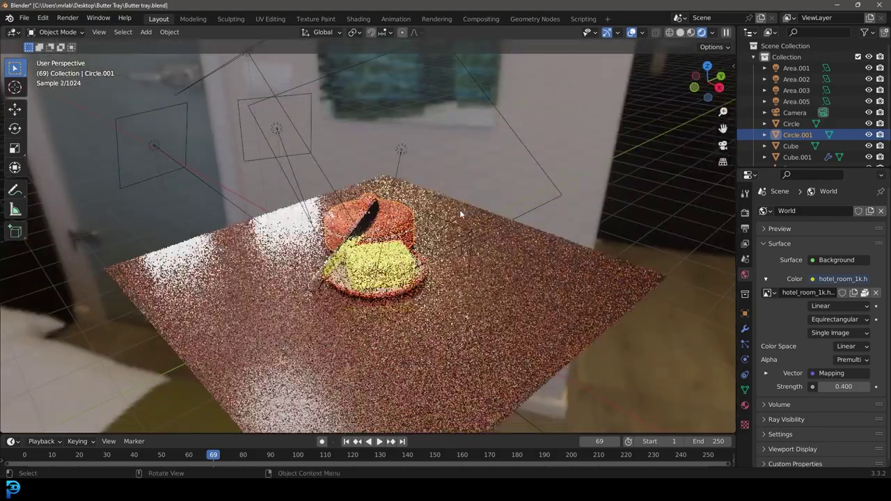
Examine the finished butter tray scene in solid shading and from the camera view.
{"action": "key", "text": "z"}
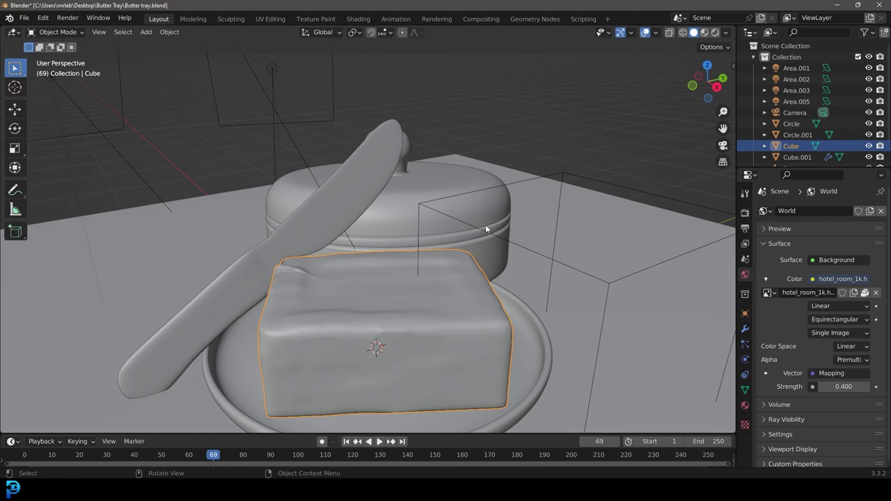
{"action": "key", "text": "KP_0"}
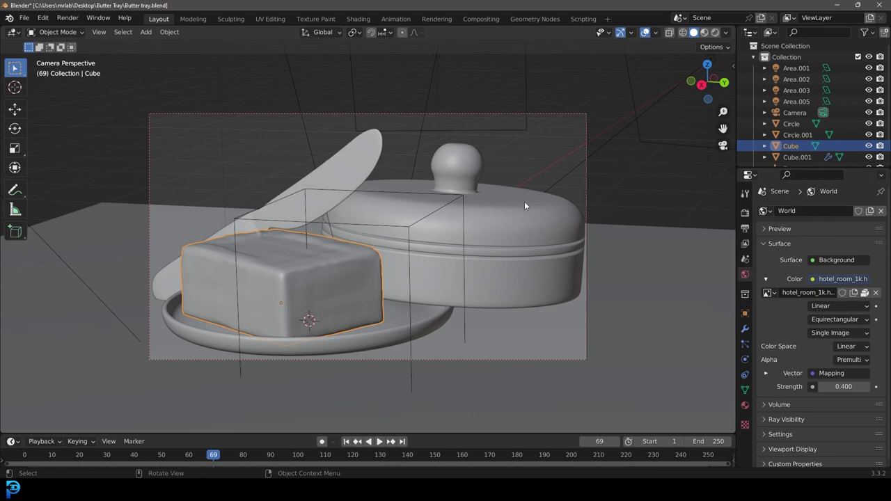
{"action": "middle_click_drag", "start_coordinate": [208, 197], "coordinate": [558, 226]}
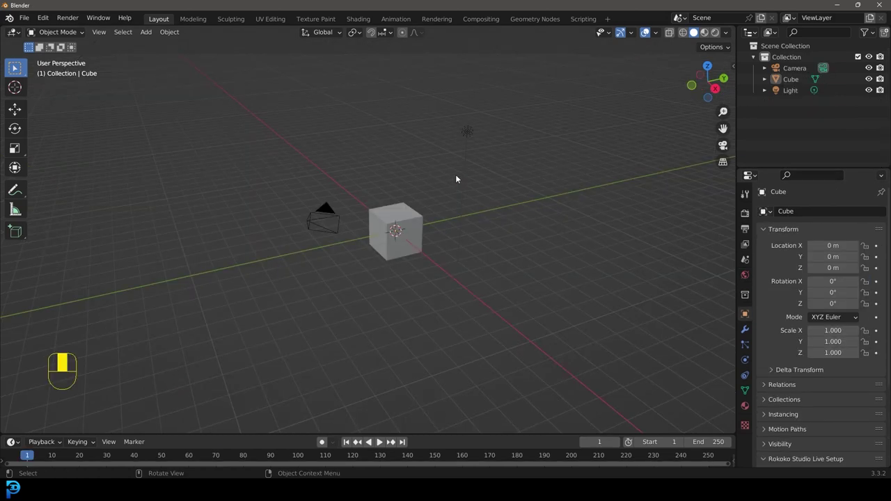
Delete the default cube, camera and light from the new scene.
{"action": "middle_click_drag", "start_coordinate": [455, 174], "coordinate": [440, 182]}
{"action": "left_click_drag", "start_coordinate": [187, 327], "coordinate": [593, 81]}
{"action": "scroll", "coordinate": [428, 164], "scroll_direction": "up", "scroll_amount": 3}
{"action": "key", "text": "Delete"}
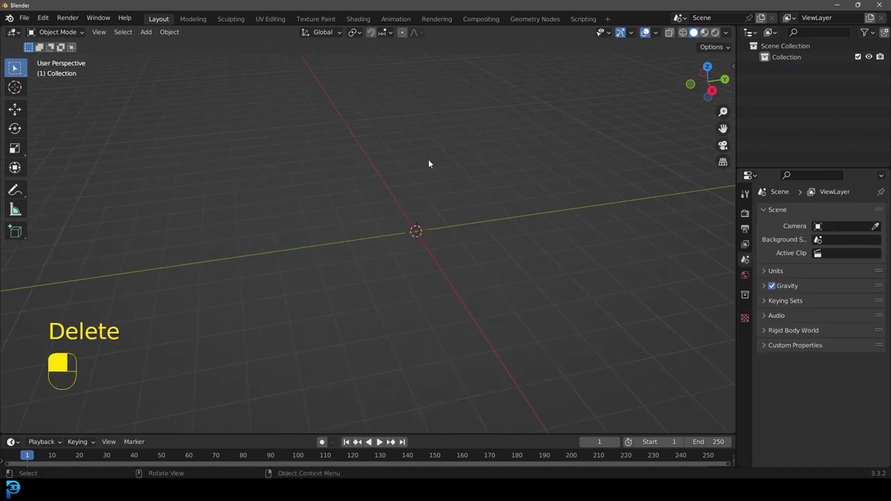
Add a mesh circle at the world origin as the base of the plate.
{"action": "key", "text": "shift+a"}
{"action": "mouse_move", "coordinate": [412, 167]}
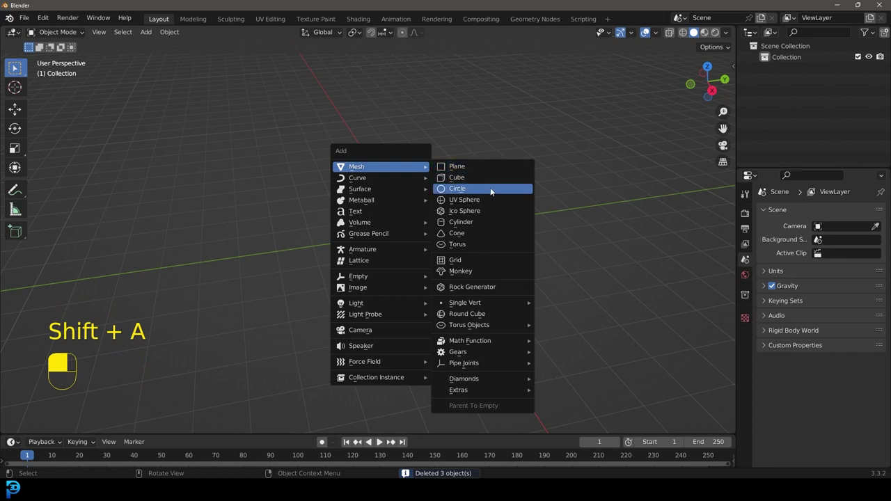
{"action": "left_click", "coordinate": [446, 188]}
{"action": "middle_click_drag", "start_coordinate": [332, 215], "coordinate": [443, 242]}
{"action": "scroll", "coordinate": [478, 230], "scroll_direction": "up", "scroll_amount": 2}
{"action": "scroll", "coordinate": [442, 242], "scroll_direction": "up", "scroll_amount": 2}
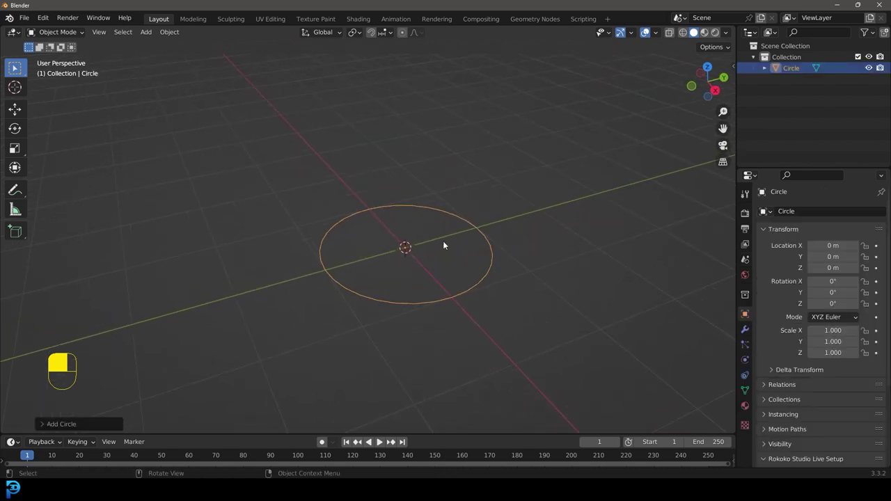
In Edit Mode, extrude the circle's edge inward to about 0.68 scale to form a flat ring.
{"action": "key", "text": "Tab"}
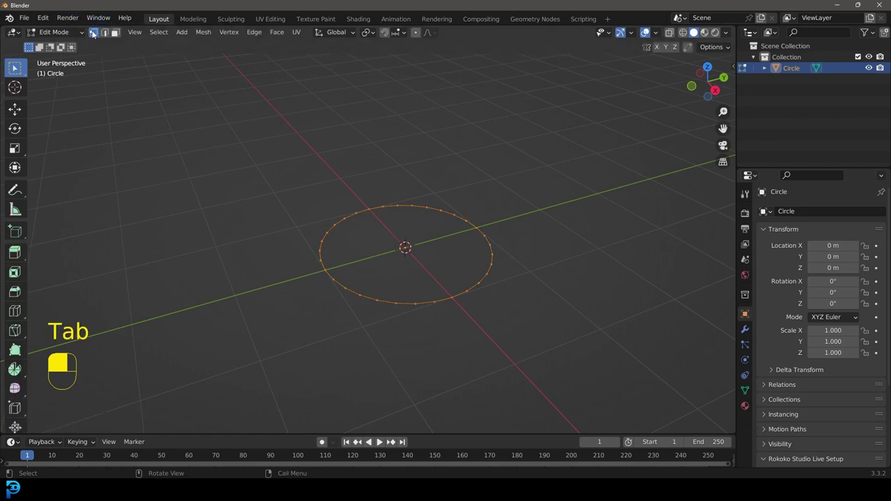
{"action": "scroll", "coordinate": [404, 296], "scroll_direction": "up", "scroll_amount": 1}
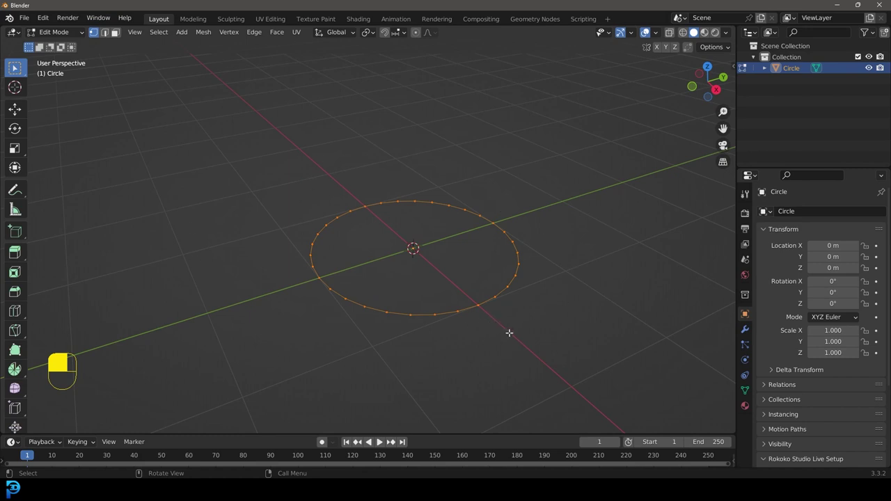
{"action": "key", "text": "e"}
{"action": "key", "text": "s"}
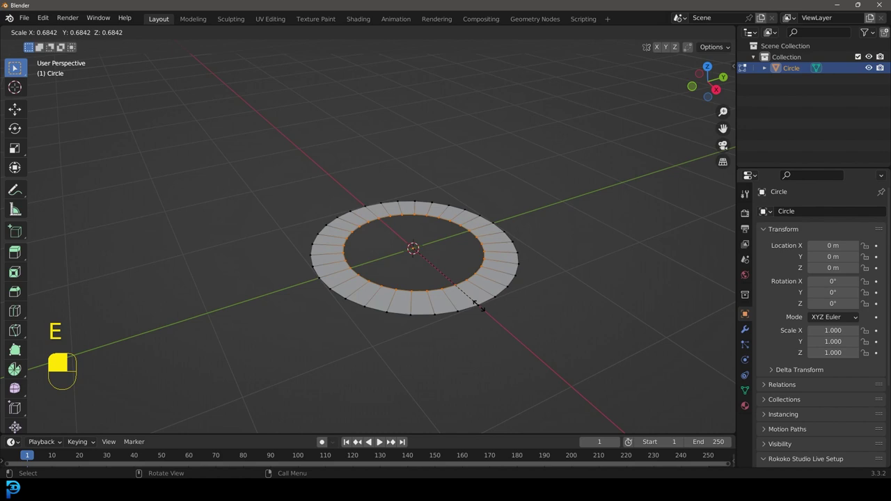
{"action": "left_click", "coordinate": [479, 307]}
Extrude the ring's outer edge loop about 0.11 m up along Z and scale its top edge outward to about 1.04.
{"action": "key", "text": "alt+a"}
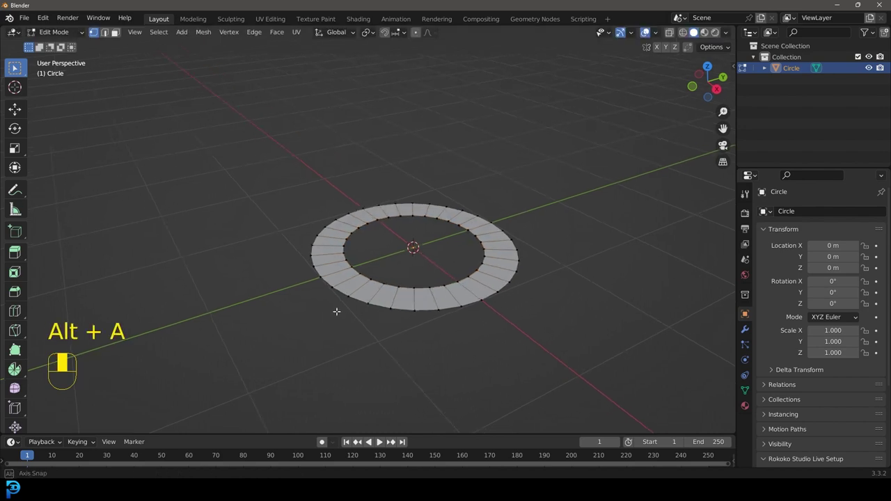
{"action": "middle_click_drag", "start_coordinate": [334, 313], "coordinate": [366, 319]}
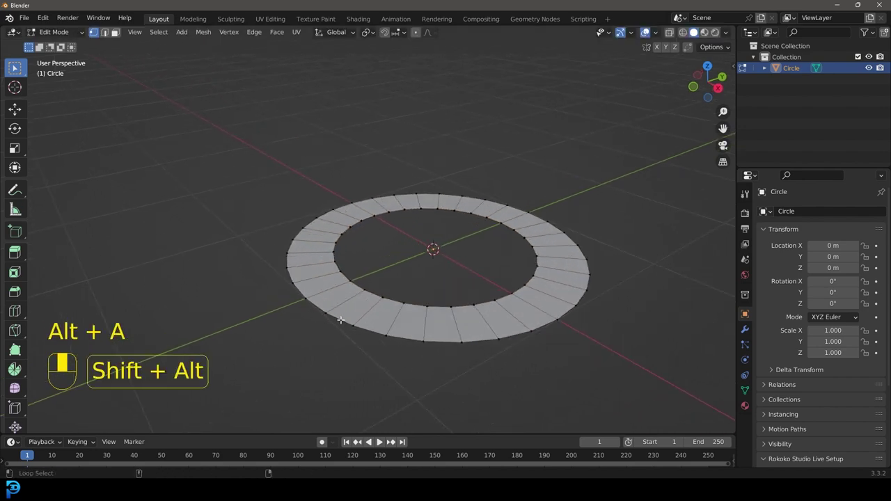
{"action": "left_click", "coordinate": [341, 322], "text": "alt+shift"}
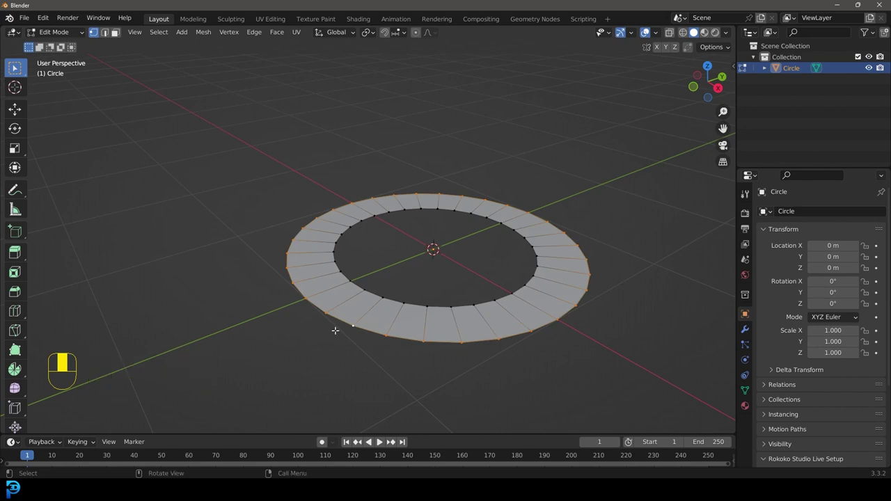
{"action": "key", "text": "e"}
{"action": "middle_click_drag", "start_coordinate": [335, 331], "coordinate": [352, 311]}
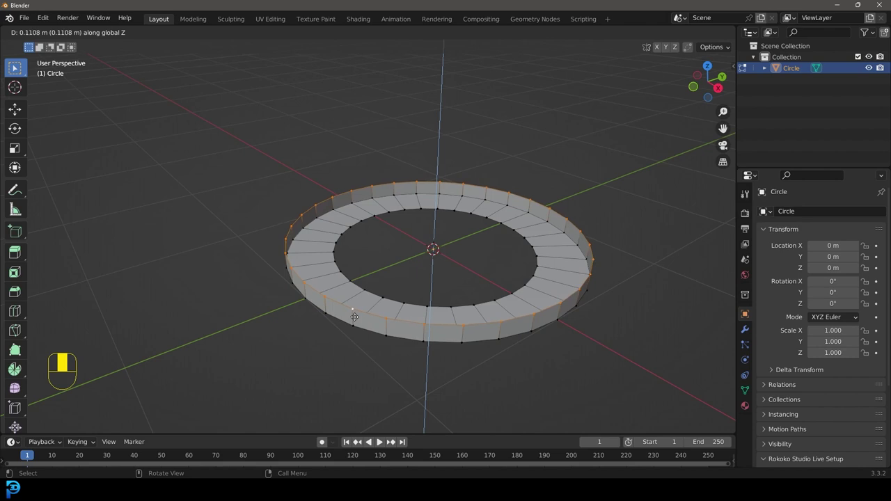
{"action": "left_click", "coordinate": [354, 316]}
{"action": "key", "text": "s"}
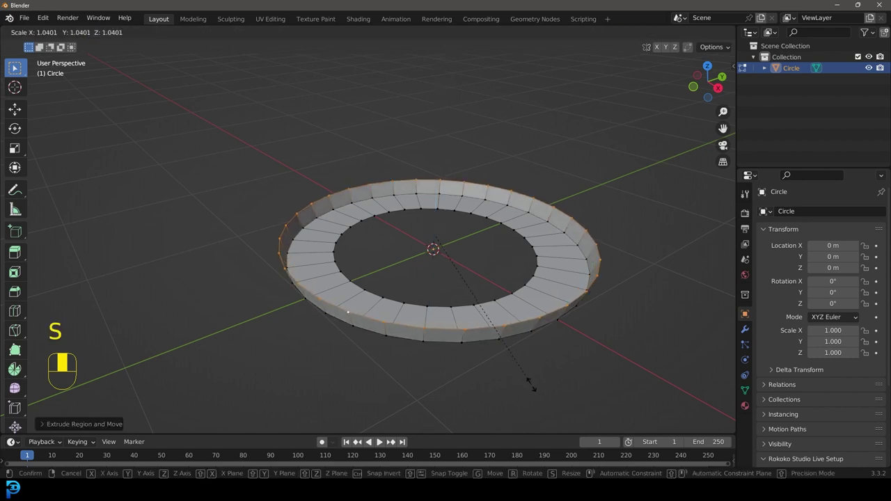
{"action": "left_click", "coordinate": [531, 385]}
{"action": "middle_click_drag", "start_coordinate": [531, 385], "coordinate": [529, 376]}
Select the ring's inner edge loop and raise it slightly along the Z axis.
{"action": "key", "text": "alt+a"}
{"action": "left_click", "coordinate": [407, 305], "text": "alt"}
{"action": "middle_click_drag", "start_coordinate": [410, 306], "coordinate": [446, 256]}
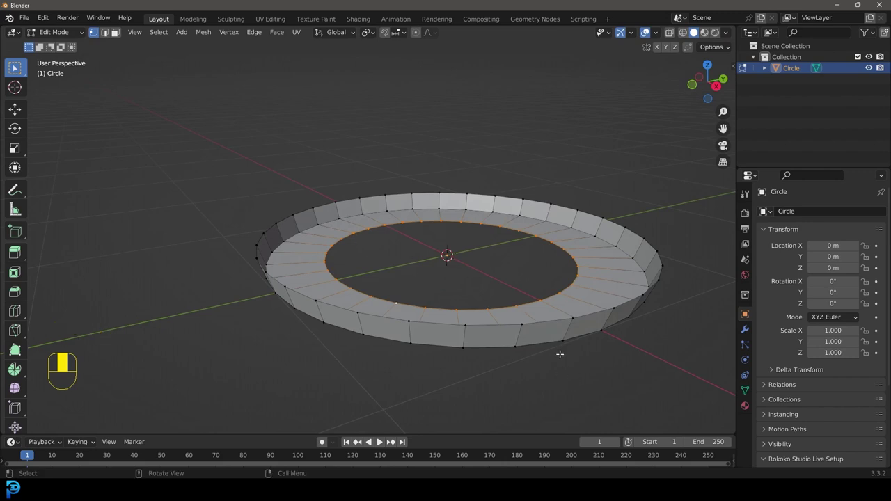
{"action": "key", "text": "g"}
{"action": "middle_click", "coordinate": [490, 347]}
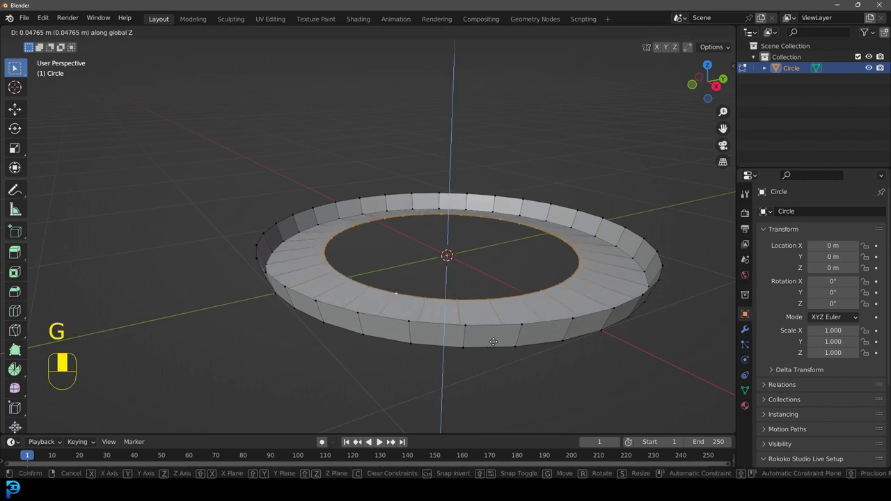
{"action": "left_click", "coordinate": [495, 346]}
Extrude the inner edge loop inward twice, first to about 0.4 scale and then to a tiny ring, and fill the centre hole.
{"action": "key", "text": "e"}
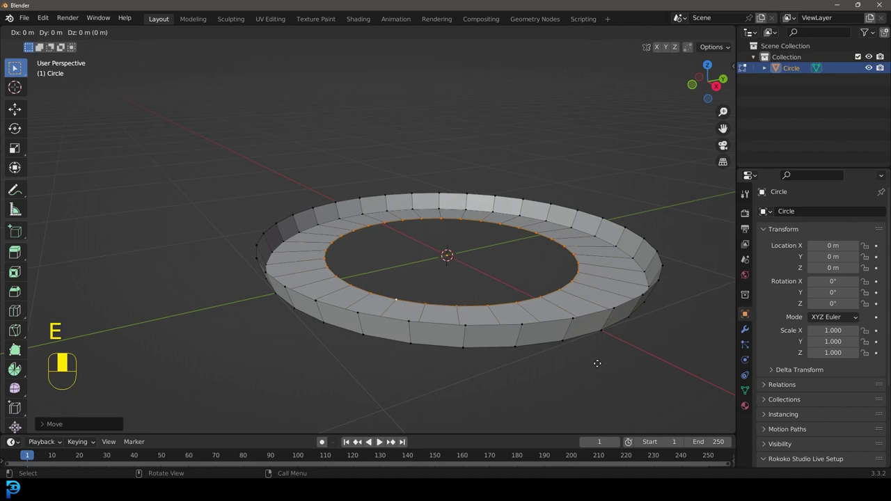
{"action": "key", "text": "s"}
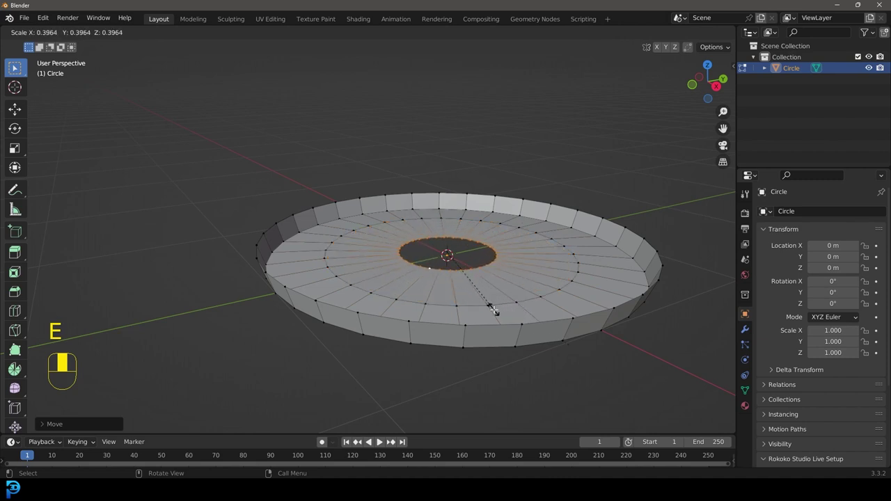
{"action": "left_click", "coordinate": [490, 306]}
{"action": "scroll", "coordinate": [573, 354], "scroll_direction": "up", "scroll_amount": 2}
{"action": "key", "text": "e"}
{"action": "key", "text": "s"}
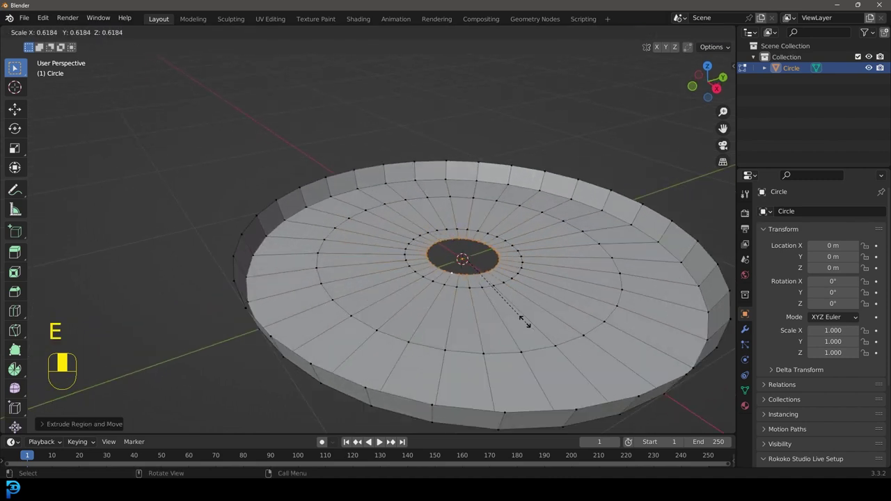
{"action": "left_click", "coordinate": [470, 280]}
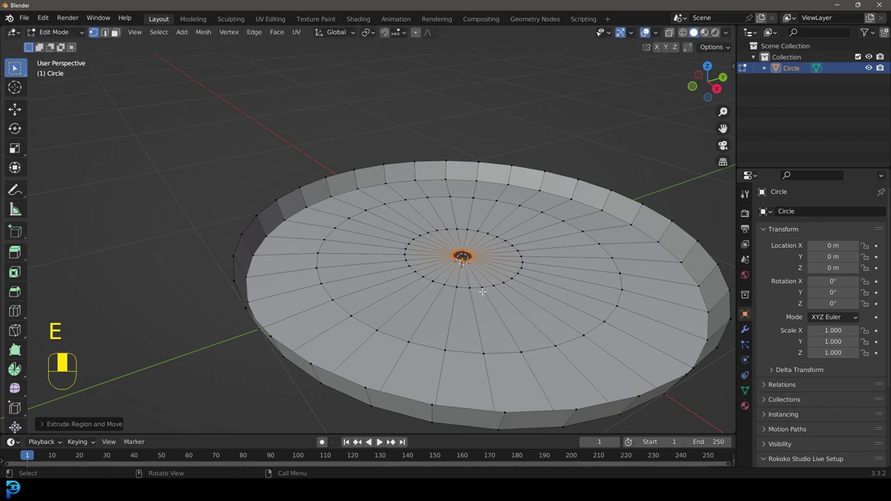
{"action": "key", "text": "f"}
Add one centred horizontal loop cut around the plate's rim wall.
{"action": "middle_click_drag", "start_coordinate": [468, 294], "coordinate": [445, 280]}
{"action": "scroll", "coordinate": [318, 268], "scroll_direction": "up", "scroll_amount": 1}
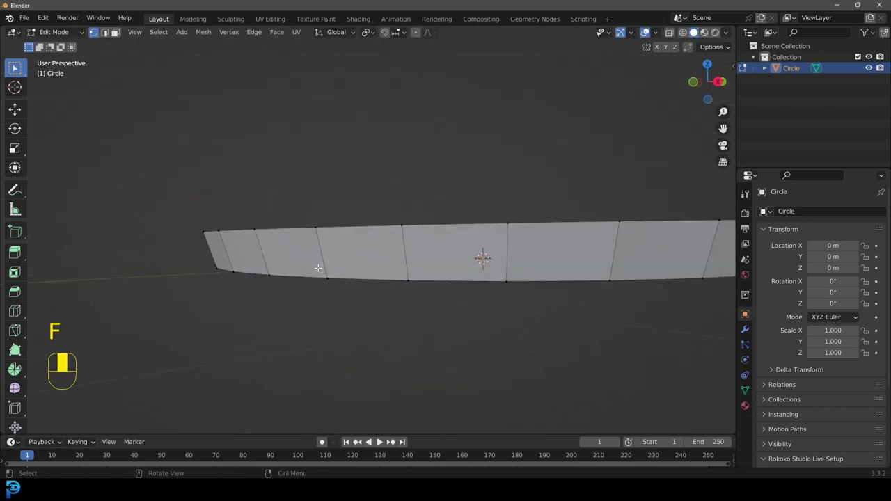
{"action": "key", "text": "ctrl+r"}
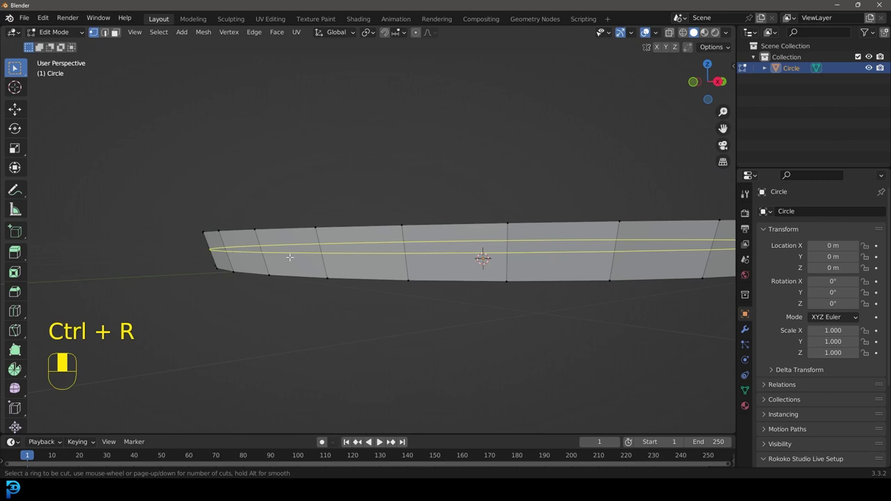
{"action": "left_click", "coordinate": [406, 253]}
{"action": "right_click", "coordinate": [405, 253]}
Push the rim's middle edge loop outward by about 0.02 m with Shrink/Fatten.
{"action": "middle_click_drag", "start_coordinate": [410, 292], "coordinate": [425, 309]}
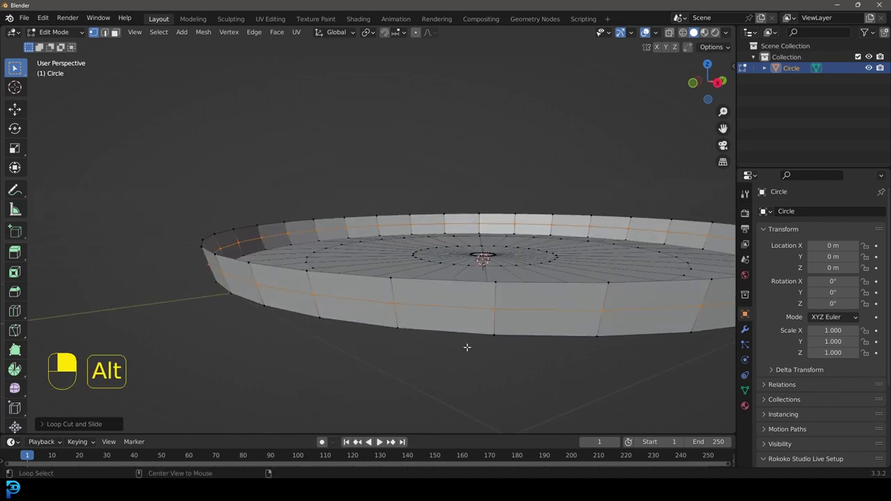
{"action": "key", "text": "alt+s"}
{"action": "key", "text": "shift"}
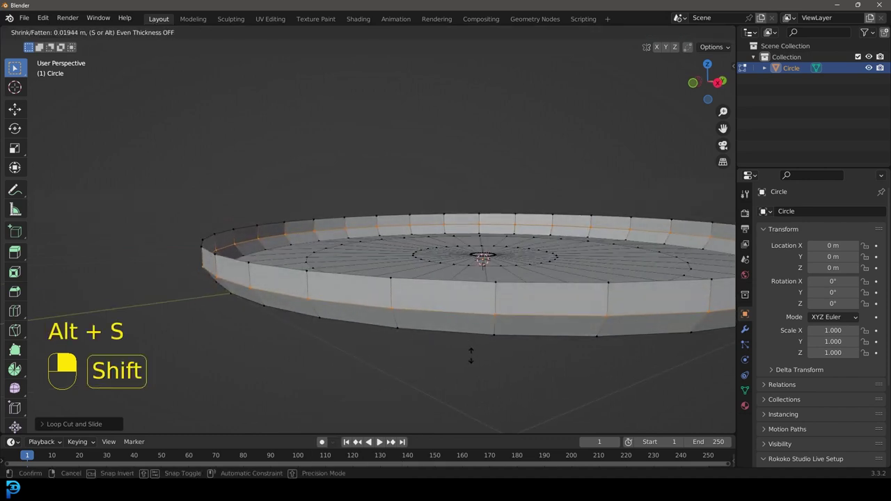
{"action": "left_click", "coordinate": [470, 355]}
{"action": "middle_click_drag", "start_coordinate": [471, 355], "coordinate": [427, 299]}
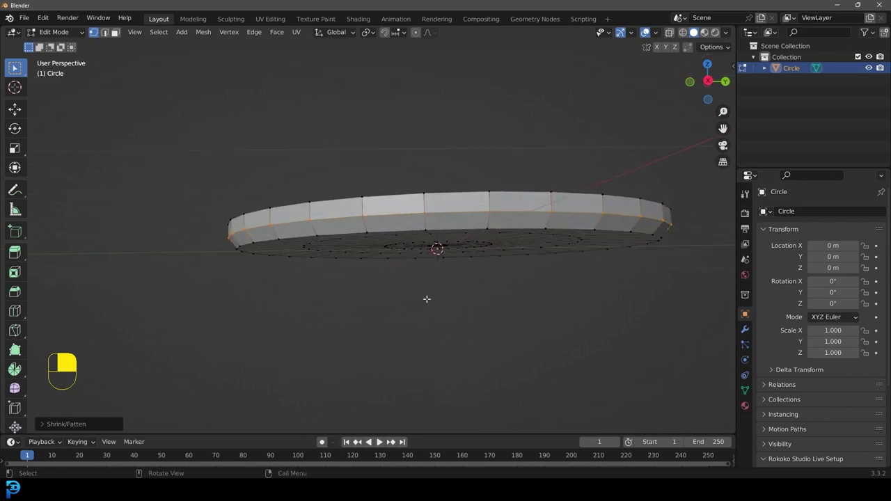
Bevel the bottom outer edge loop of the plate by about 0.025 m with one segment.
{"action": "key", "text": "alt+a"}
{"action": "middle_click_drag", "start_coordinate": [348, 237], "coordinate": [362, 209]}
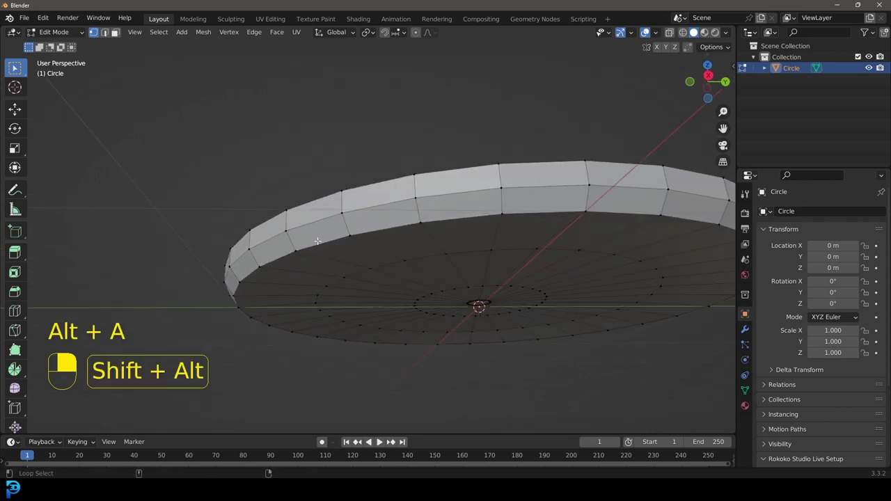
{"action": "left_click", "coordinate": [334, 243], "text": "alt+shift"}
{"action": "middle_click_drag", "start_coordinate": [427, 285], "coordinate": [398, 241]}
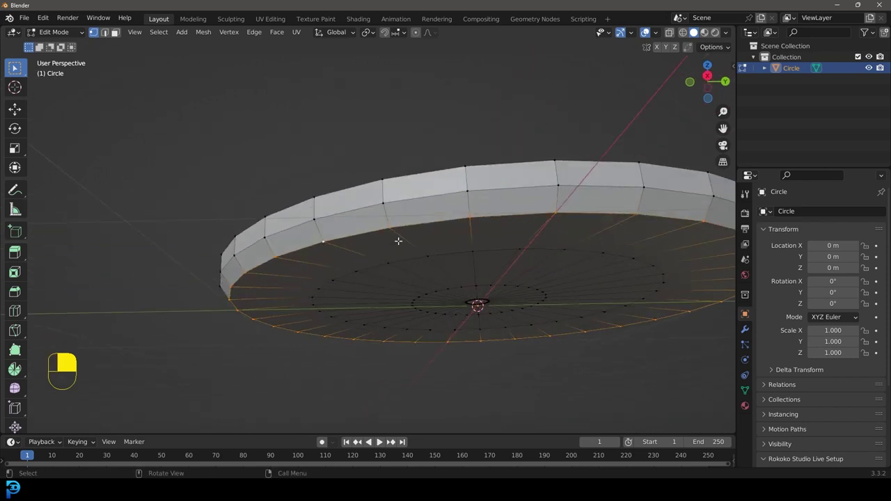
{"action": "key", "text": "ctrl+b"}
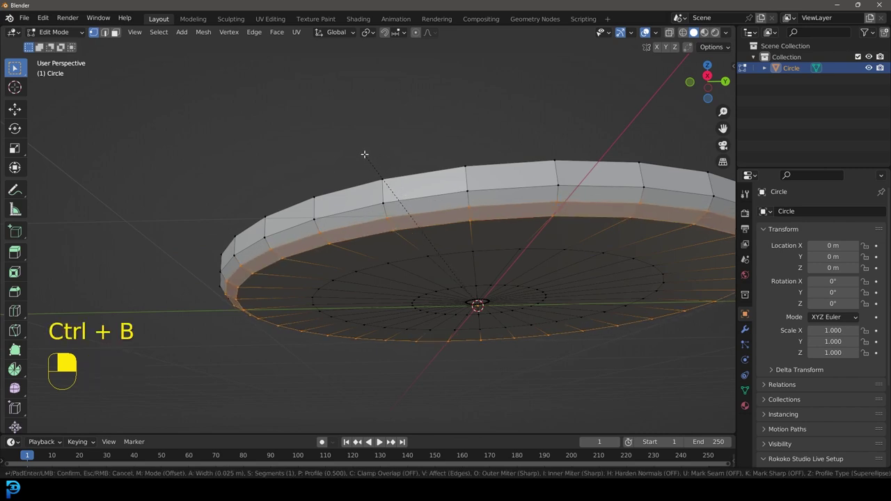
{"action": "left_click", "coordinate": [378, 155]}
{"action": "scroll", "coordinate": [378, 156], "scroll_direction": "down", "scroll_amount": 4}
{"action": "middle_click_drag", "start_coordinate": [390, 167], "coordinate": [461, 262]}
{"action": "scroll", "coordinate": [461, 262], "scroll_direction": "up", "scroll_amount": 1}
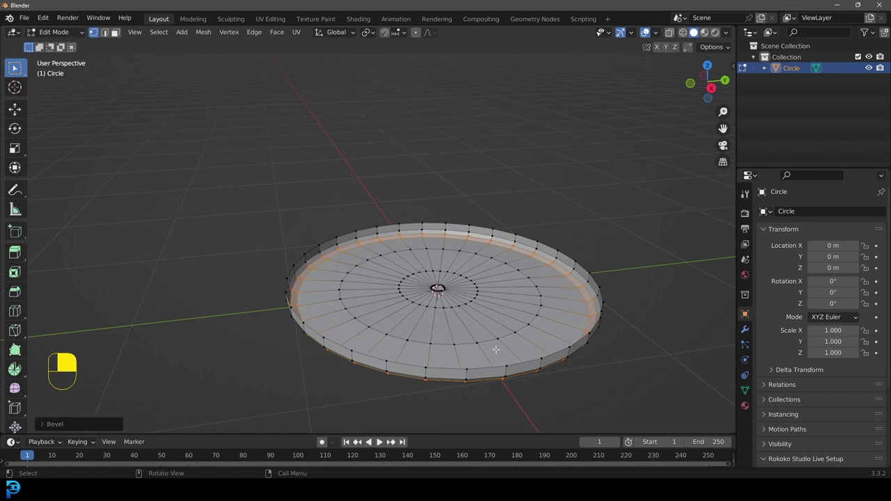
Add a Solidify modifier to the plate and set its thickness to about -0.049 m.
{"action": "middle_click_drag", "start_coordinate": [496, 350], "coordinate": [498, 327]}
{"action": "left_click", "coordinate": [745, 330]}
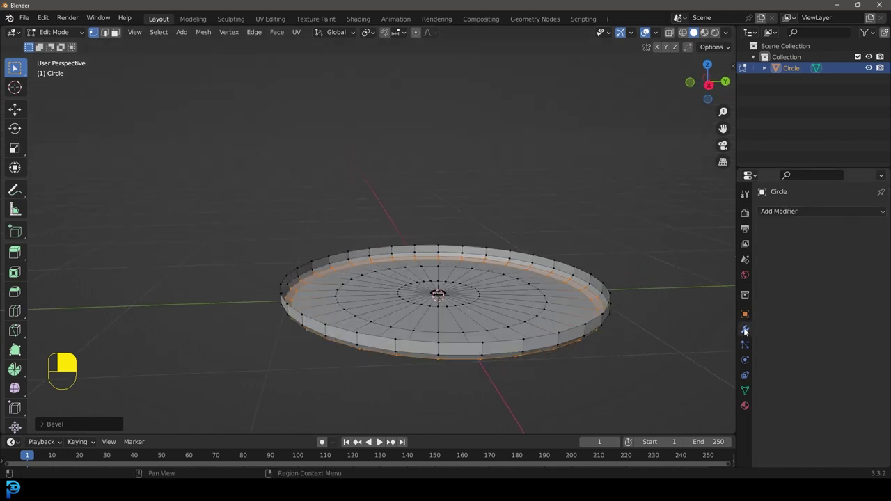
{"action": "left_click", "coordinate": [783, 211]}
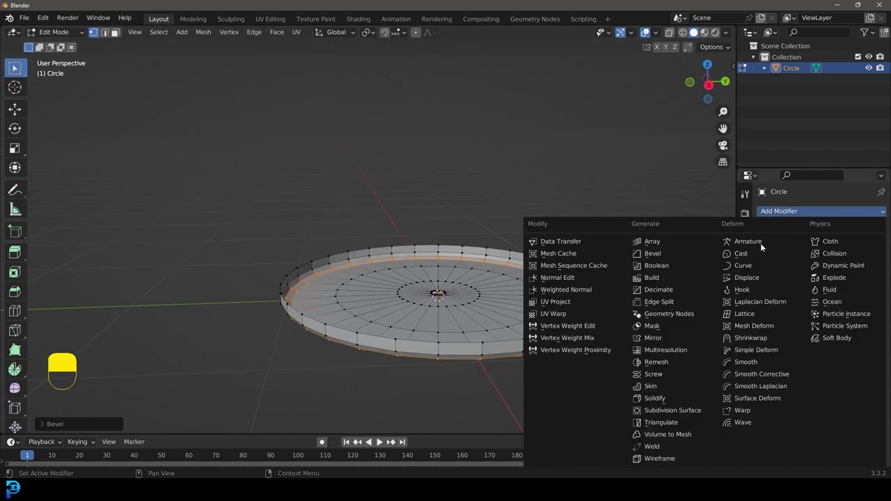
{"action": "left_click", "coordinate": [674, 395]}
{"action": "middle_click_drag", "start_coordinate": [672, 398], "coordinate": [453, 322]}
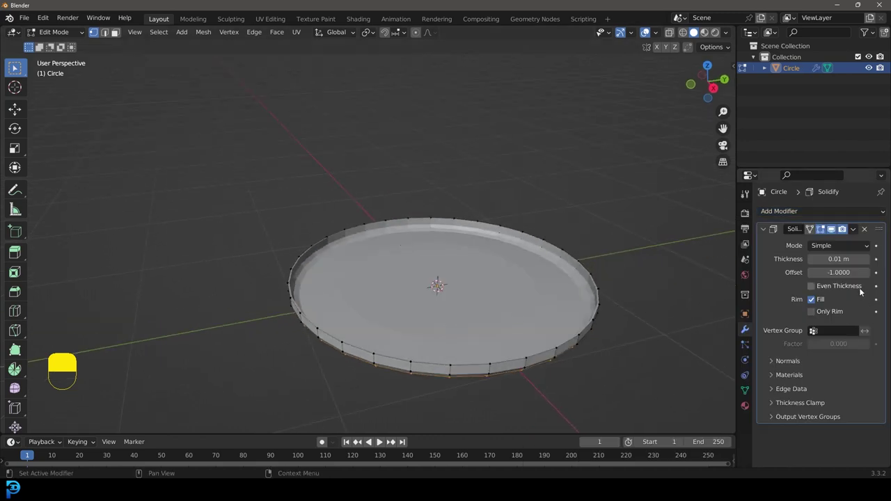
{"action": "left_click_drag", "start_coordinate": [835, 260], "coordinate": [802, 260], "text": "shift"}
{"action": "middle_click_drag", "start_coordinate": [445, 325], "coordinate": [481, 238]}
{"action": "middle_click_drag", "start_coordinate": [422, 225], "coordinate": [462, 274]}
Select the whole plate mesh and recalculate its normals to the outside.
{"action": "key", "text": "a"}
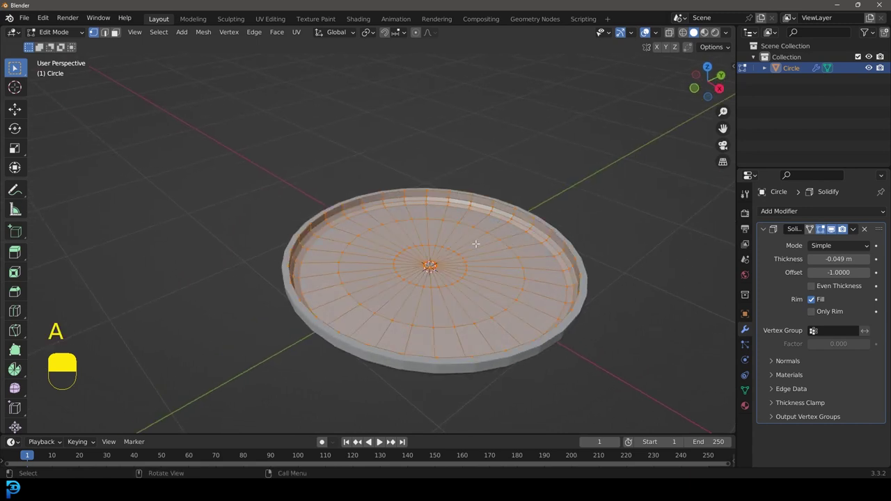
{"action": "key", "text": "alt+n"}
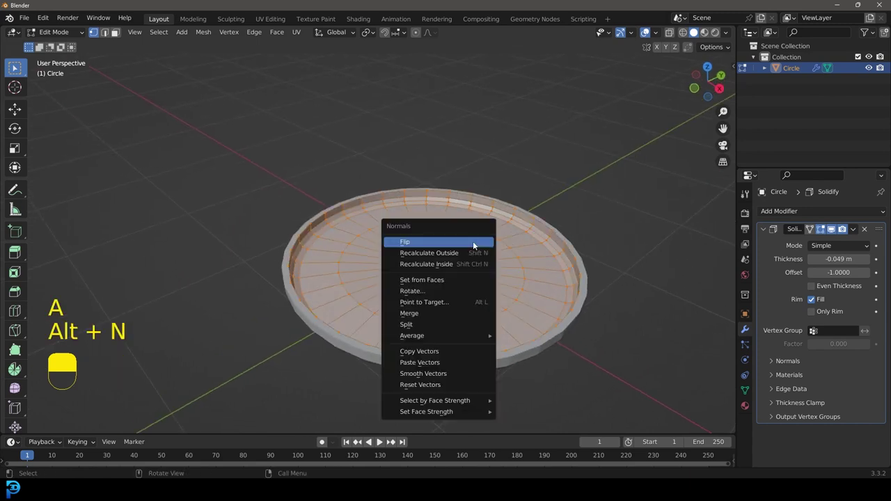
{"action": "left_click", "coordinate": [458, 251]}
{"action": "mouse_move", "coordinate": [521, 285]}
{"action": "middle_mouse_down"}
{"action": "mouse_move", "coordinate": [491, 248]}
{"action": "mouse_move", "coordinate": [519, 274]}
{"action": "middle_mouse_up"}
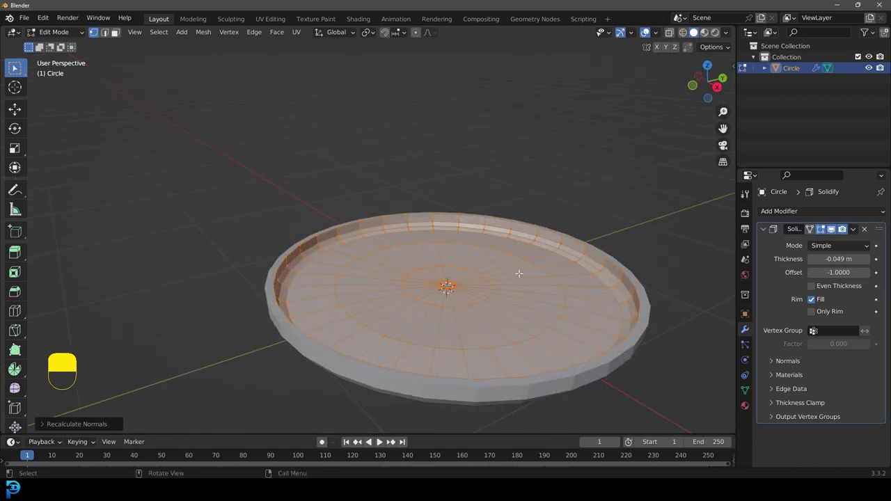
Turn on the face normals display in the viewport overlays for the plate mesh.
{"action": "left_click", "coordinate": [656, 32]}
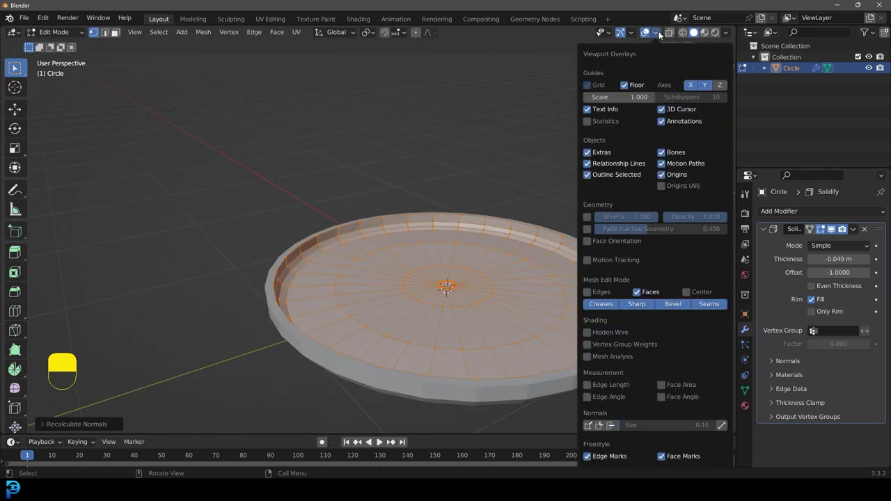
{"action": "left_click", "coordinate": [610, 426]}
{"action": "middle_click_drag", "start_coordinate": [283, 286], "coordinate": [490, 345]}
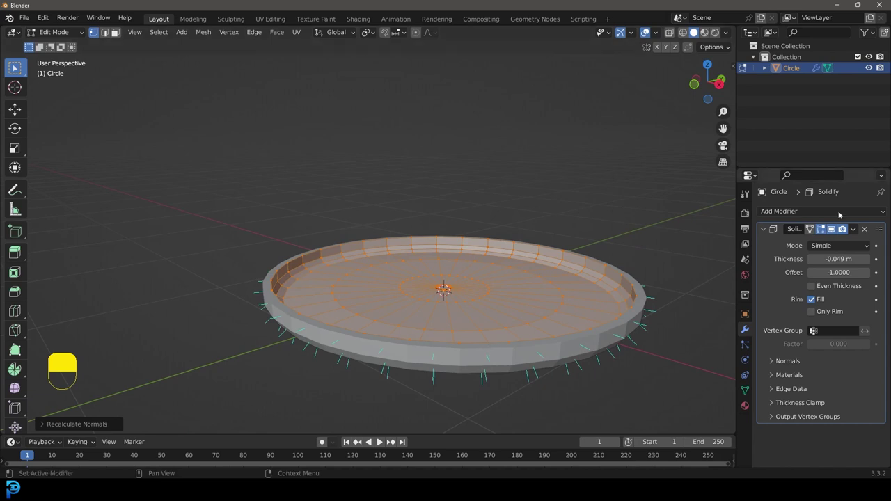
Add a Subdivision Surface modifier to the plate after the Solidify modifier.
{"action": "left_click", "coordinate": [776, 212]}
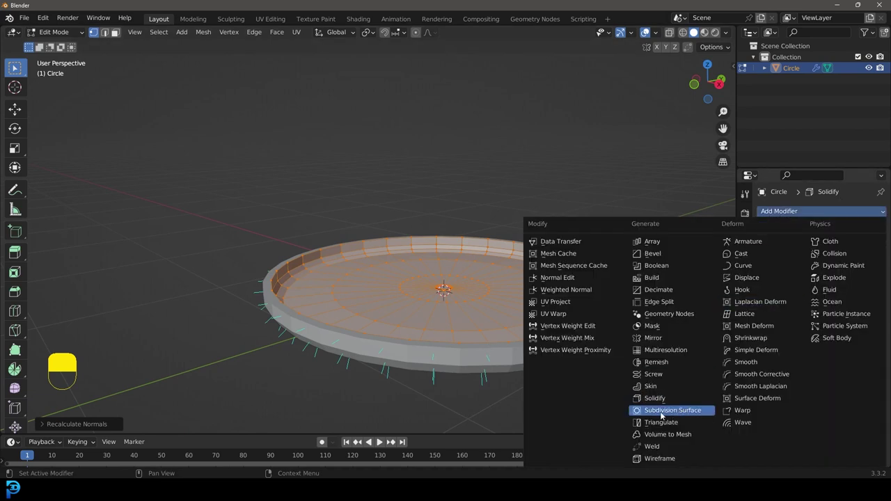
{"action": "left_click", "coordinate": [700, 409]}
{"action": "middle_click_drag", "start_coordinate": [464, 240], "coordinate": [475, 249]}
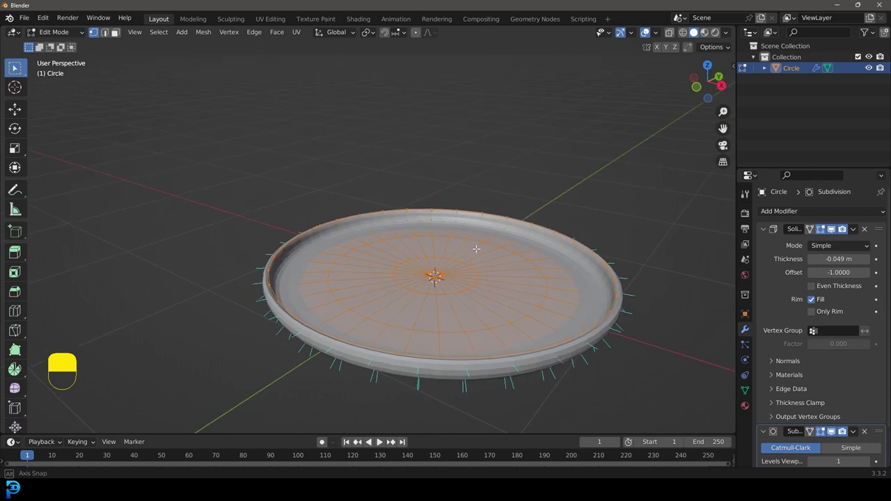
Set the plate's Solidify thickness to about -0.061 m.
{"action": "middle_click_drag", "start_coordinate": [498, 296], "coordinate": [505, 283], "text": "shift"}
{"action": "scroll", "coordinate": [506, 282], "scroll_direction": "up", "scroll_amount": 1}
{"action": "left_click_drag", "start_coordinate": [839, 258], "coordinate": [811, 259], "text": "shift"}
{"action": "middle_click_drag", "start_coordinate": [515, 322], "coordinate": [511, 262]}
Return to Object Mode and shade the plate smooth.
{"action": "key", "text": "Tab"}
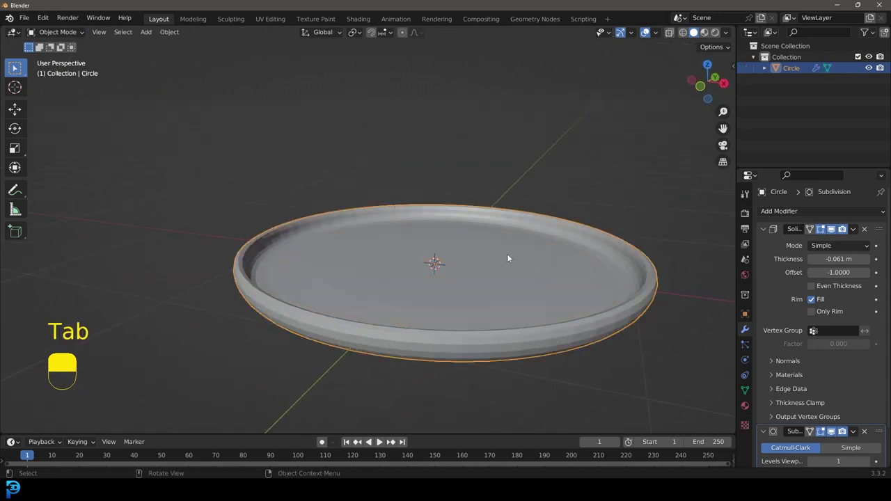
{"action": "right_click", "coordinate": [405, 202]}
{"action": "left_click", "coordinate": [346, 202]}
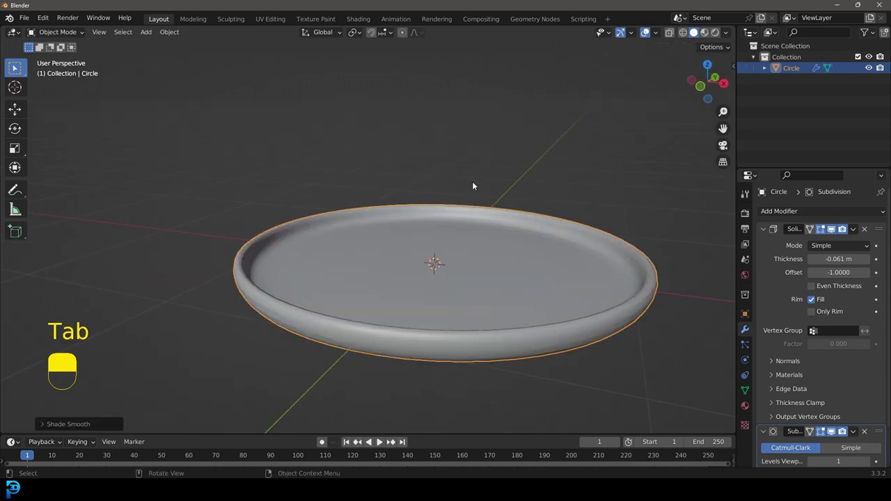
{"action": "scroll", "coordinate": [400, 197], "scroll_direction": "down", "scroll_amount": 5}
{"action": "key", "text": "KP_1"}
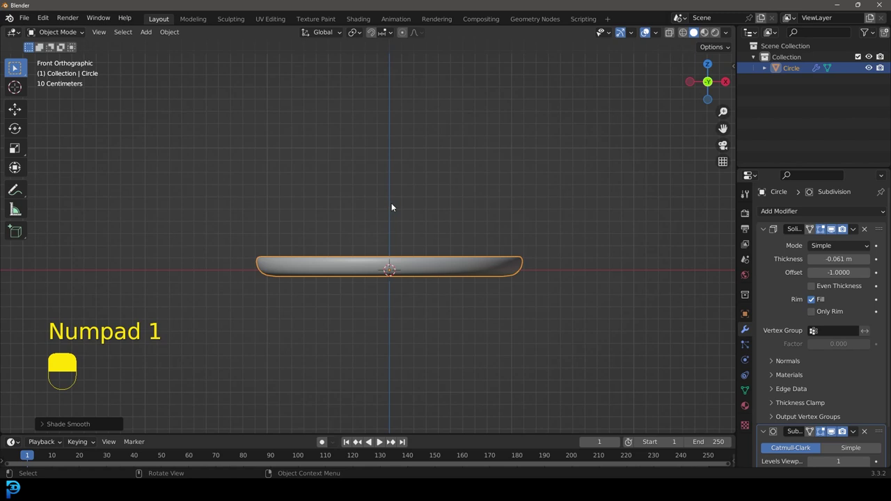
{"action": "key", "text": "shift"}
{"action": "middle_click_drag", "start_coordinate": [406, 261], "coordinate": [413, 259], "text": "shift"}
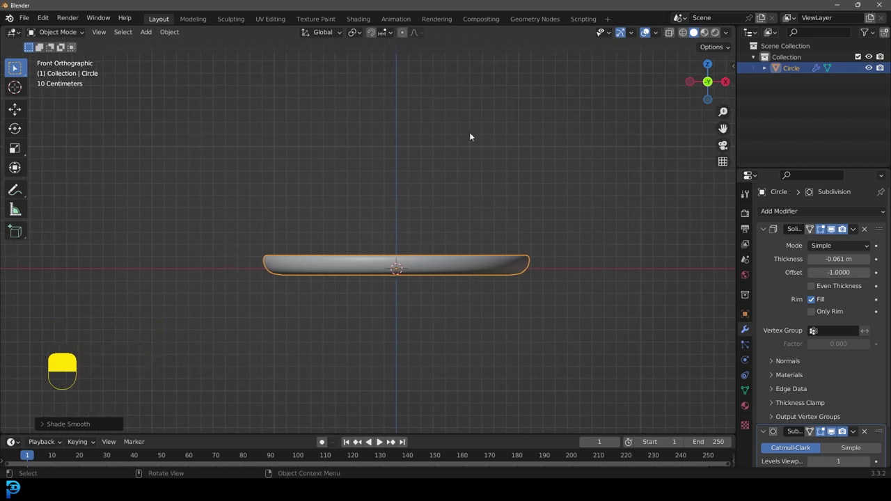
Duplicate the edge loop along the plate's upper rim in place, working in wireframe shading.
{"action": "scroll", "coordinate": [356, 234], "scroll_direction": "up", "scroll_amount": 3}
{"action": "key", "text": "Tab"}
{"action": "middle_click_drag", "start_coordinate": [315, 160], "coordinate": [320, 188]}
{"action": "middle_click_drag", "start_coordinate": [335, 233], "coordinate": [350, 201], "text": "shift"}
{"action": "key", "text": "alt+a"}
{"action": "scroll", "coordinate": [293, 177], "scroll_direction": "up", "scroll_amount": 1, "text": "alt"}
{"action": "middle_click_drag", "start_coordinate": [230, 204], "coordinate": [236, 164], "text": "shift"}
{"action": "scroll", "coordinate": [270, 205], "scroll_direction": "up", "scroll_amount": 2}
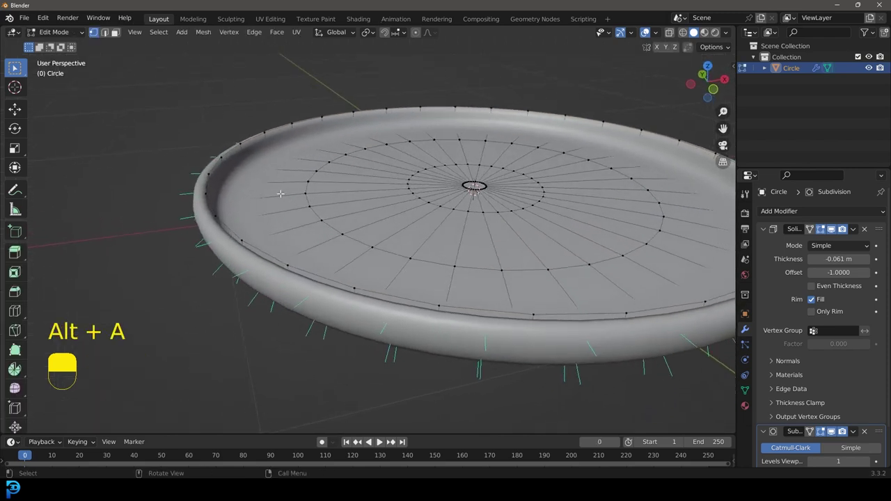
{"action": "left_click", "coordinate": [215, 167], "text": "alt+shift"}
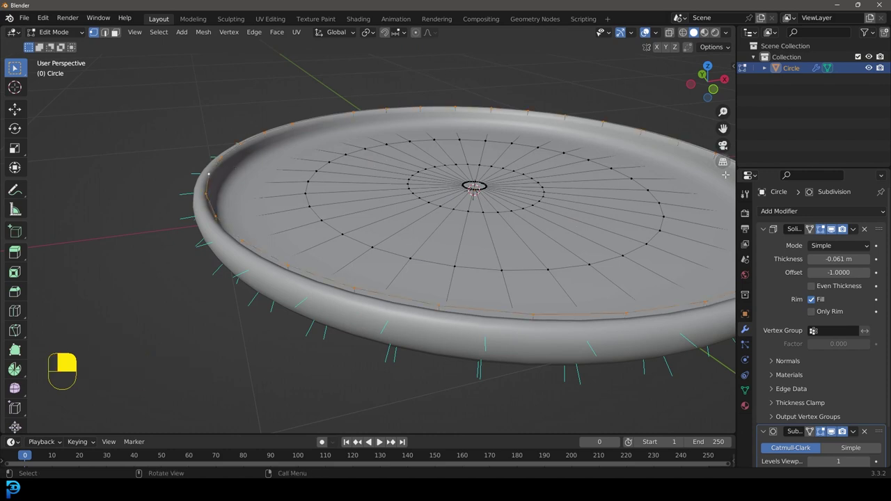
{"action": "scroll", "coordinate": [185, 172], "scroll_direction": "down", "scroll_amount": 3}
{"action": "key", "text": "z"}
{"action": "left_click", "coordinate": [184, 172]}
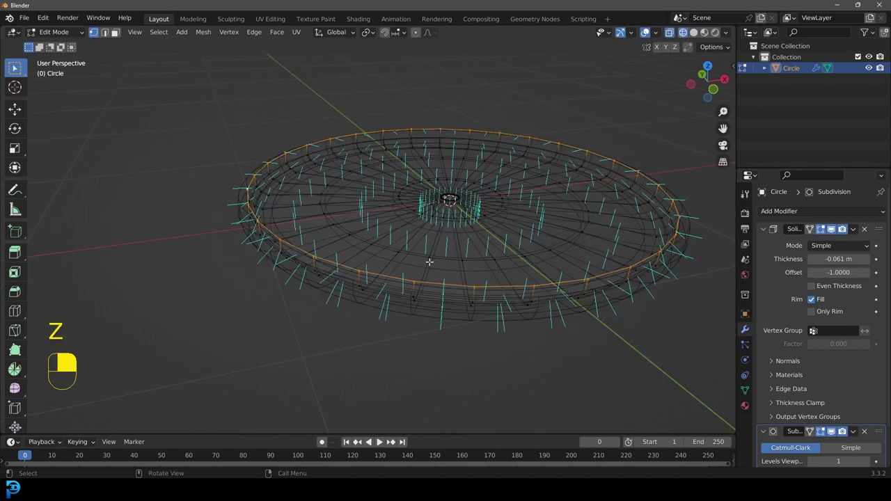
{"action": "key", "text": "shift+d"}
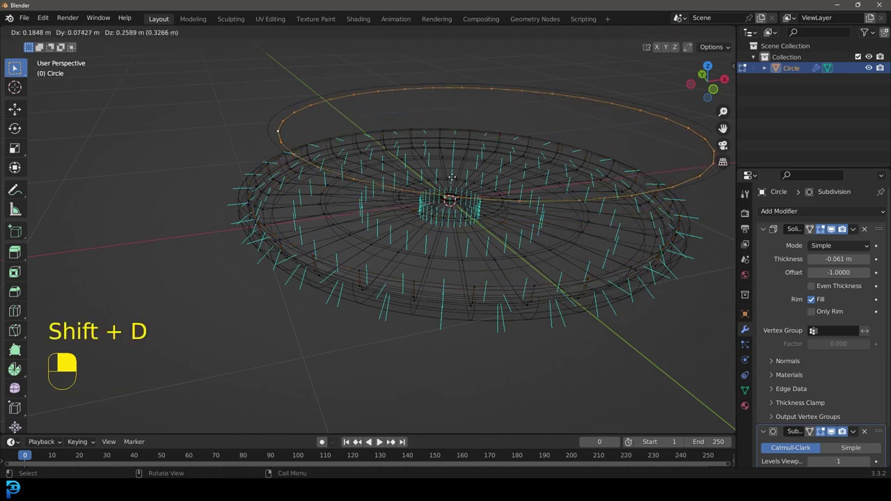
{"action": "right_click", "coordinate": [454, 170]}
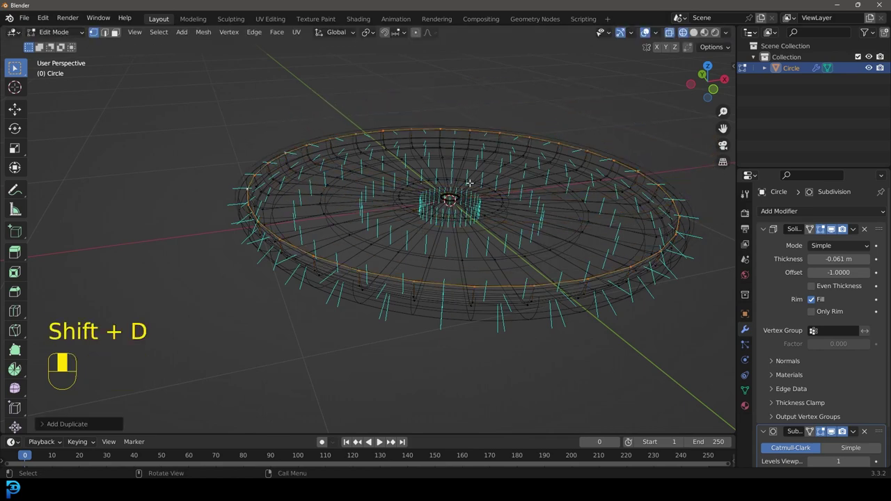
Separate the duplicated rim loop into its own object and return to Object Mode with solid shading.
{"action": "key", "text": "p"}
{"action": "left_click", "coordinate": [415, 183]}
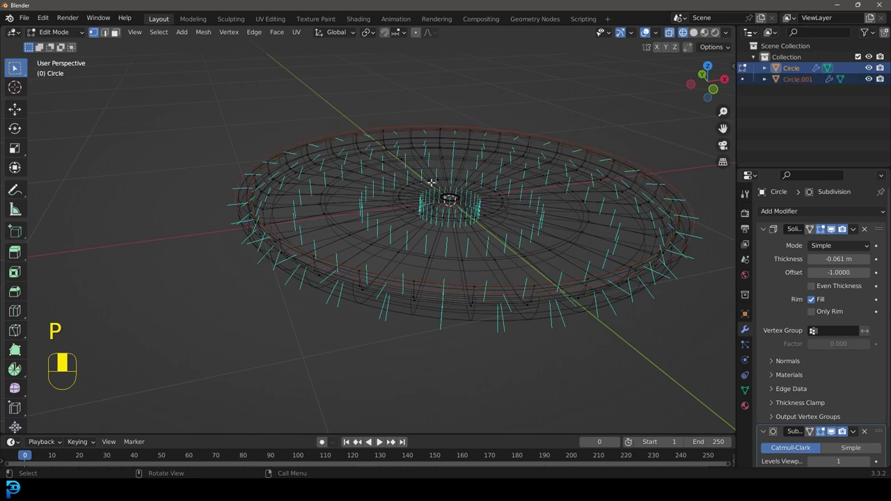
{"action": "key", "text": "Tab"}
{"action": "key", "text": "z"}
{"action": "left_click", "coordinate": [528, 158]}
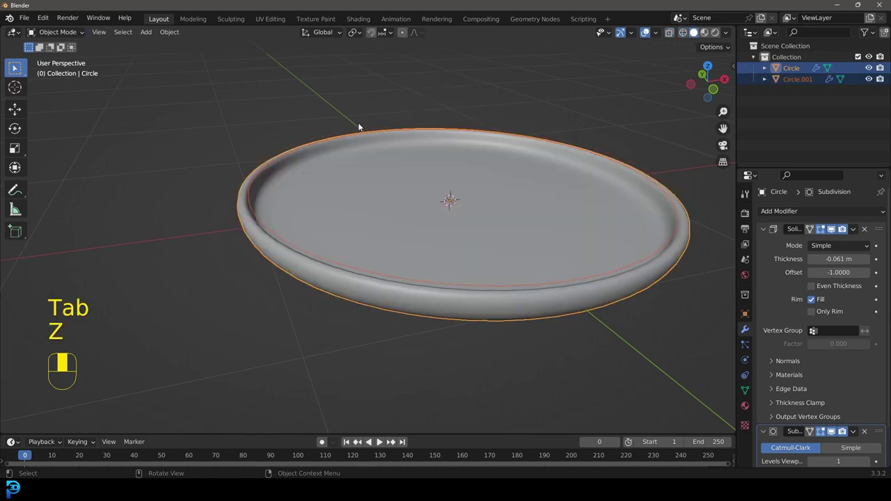
Select only the separated rim ring object in wireframe shading.
{"action": "key", "text": "z"}
{"action": "left_click", "coordinate": [286, 156]}
{"action": "left_click", "coordinate": [282, 156]}
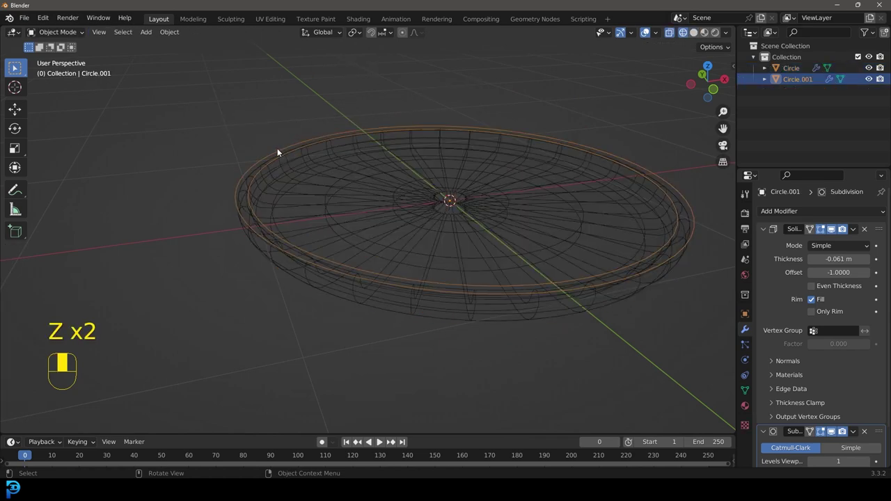
{"action": "scroll", "coordinate": [293, 169], "scroll_direction": "down", "scroll_amount": 3}
{"action": "key", "text": "g"}
{"action": "right_click", "coordinate": [341, 115]}
Extrude all of the ring's vertices straight up along Z by about 0.8 m to form the cover's wall.
{"action": "key", "text": "Tab"}
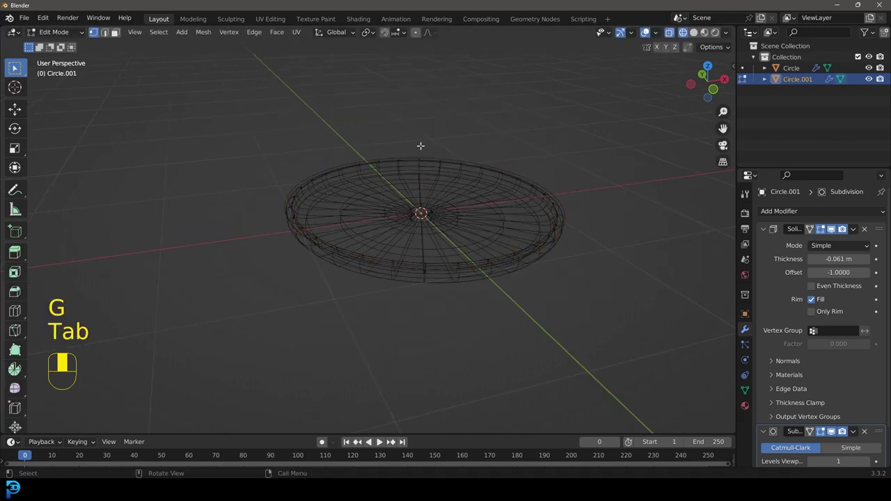
{"action": "key", "text": "KP_1"}
{"action": "key", "text": "a"}
{"action": "middle_click_drag", "start_coordinate": [420, 146], "coordinate": [494, 279], "text": "shift"}
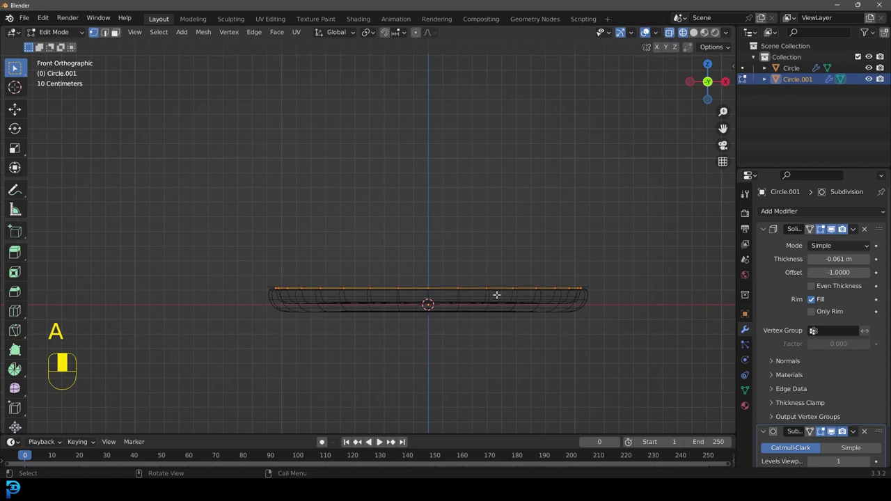
{"action": "key", "text": "e"}
{"action": "key", "text": "z"}
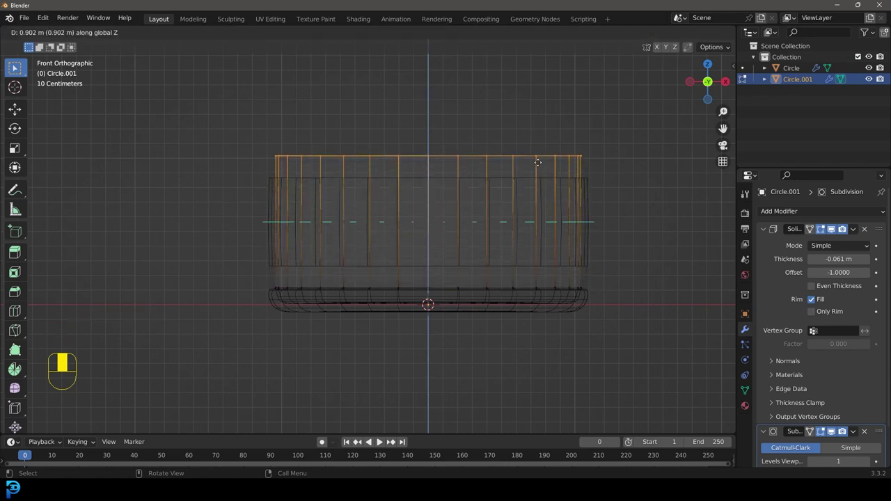
{"action": "left_click", "coordinate": [539, 173]}
Fill the open top of the cover with a face and switch to solid shading.
{"action": "middle_click_drag", "start_coordinate": [539, 173], "coordinate": [569, 210]}
{"action": "key", "text": "f"}
{"action": "key", "text": "z"}
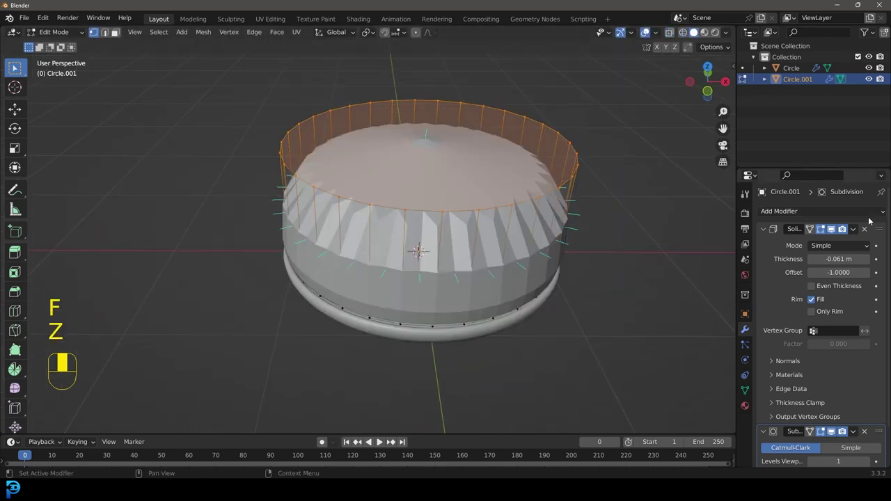
Turn off the viewport display of the cover's Solidify and Subdivision modifiers.
{"action": "left_click", "coordinate": [831, 229]}
{"action": "scroll", "coordinate": [830, 313], "scroll_direction": "down", "scroll_amount": 2}
{"action": "left_click", "coordinate": [831, 395]}
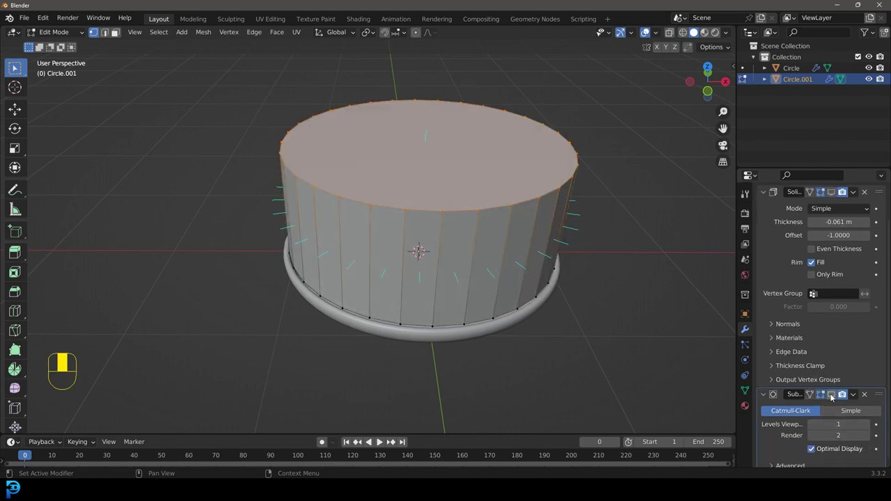
Bevel the cover's top edge by about 0.32 m with five segments.
{"action": "key", "text": "ctrl+b"}
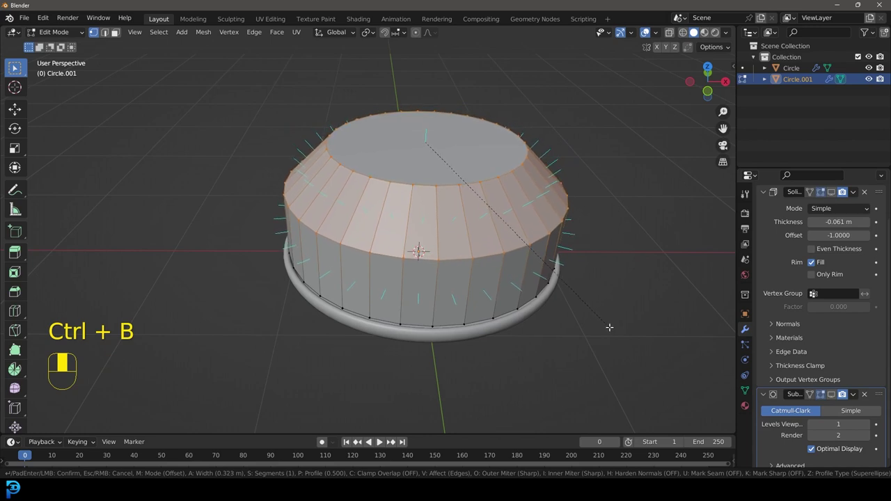
{"action": "scroll", "coordinate": [609, 327], "scroll_direction": "up", "scroll_amount": 2}
{"action": "scroll", "coordinate": [609, 328], "scroll_direction": "up", "scroll_amount": 1}
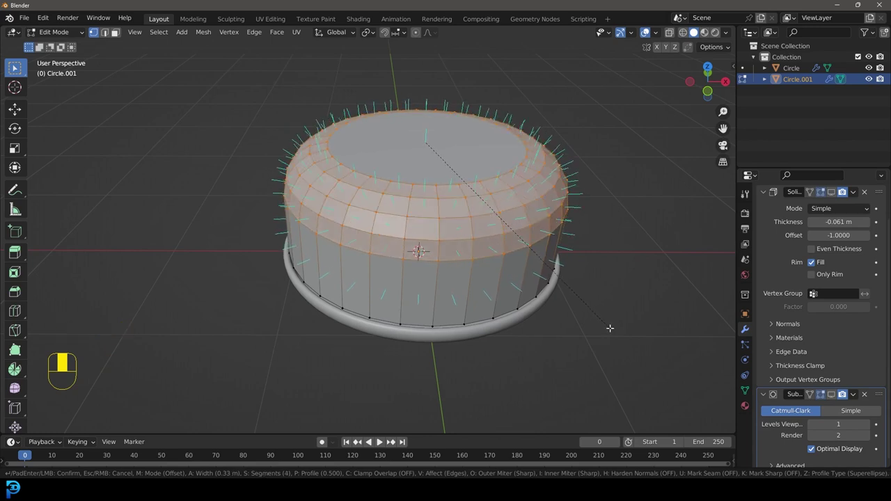
{"action": "scroll", "coordinate": [609, 327], "scroll_direction": "up", "scroll_amount": 1}
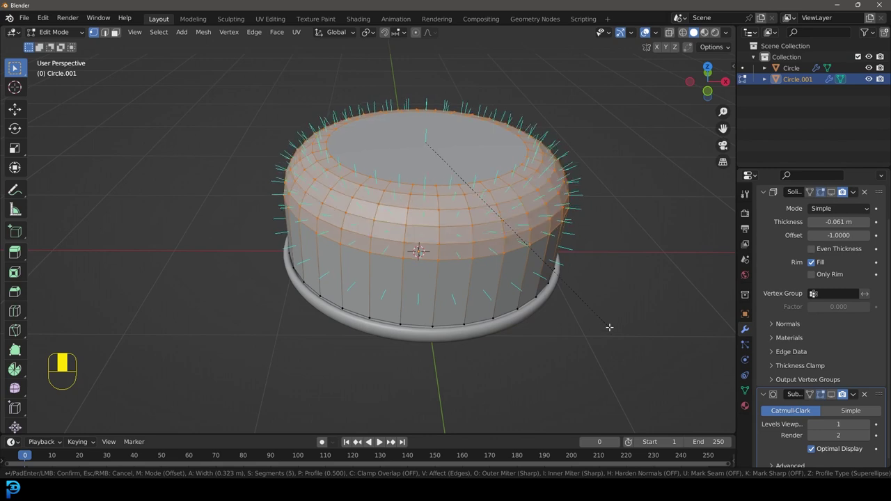
{"action": "left_click", "coordinate": [609, 327]}
Extrude the cover's top face edge loop and scale it inward to create a smaller central ring.
{"action": "middle_click_drag", "start_coordinate": [606, 324], "coordinate": [422, 165]}
{"action": "key", "text": "alt+a"}
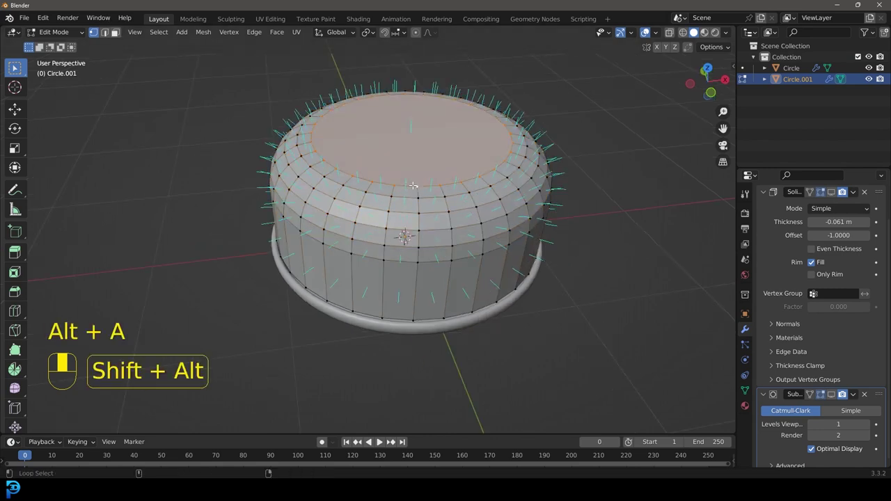
{"action": "key", "text": "e"}
{"action": "key", "text": "s"}
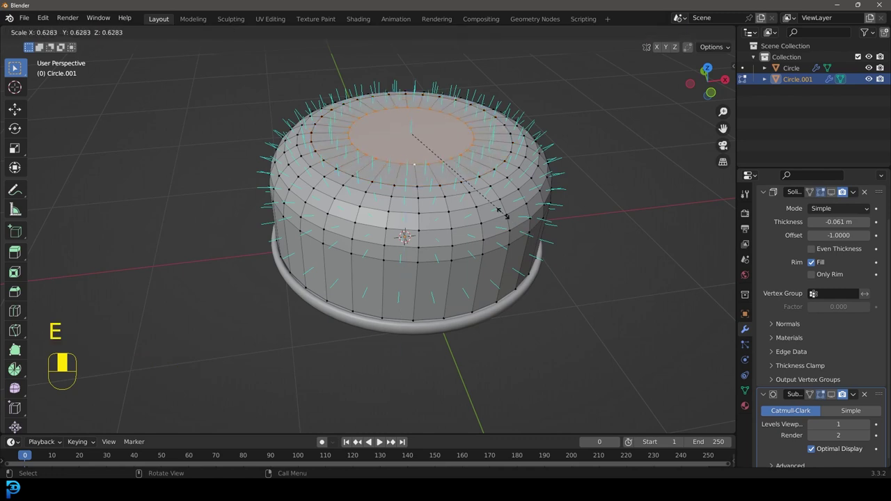
{"action": "left_click", "coordinate": [462, 179]}
Scale the central ring down further in front wireframe view to size the knob's base.
{"action": "key", "text": "KP_1"}
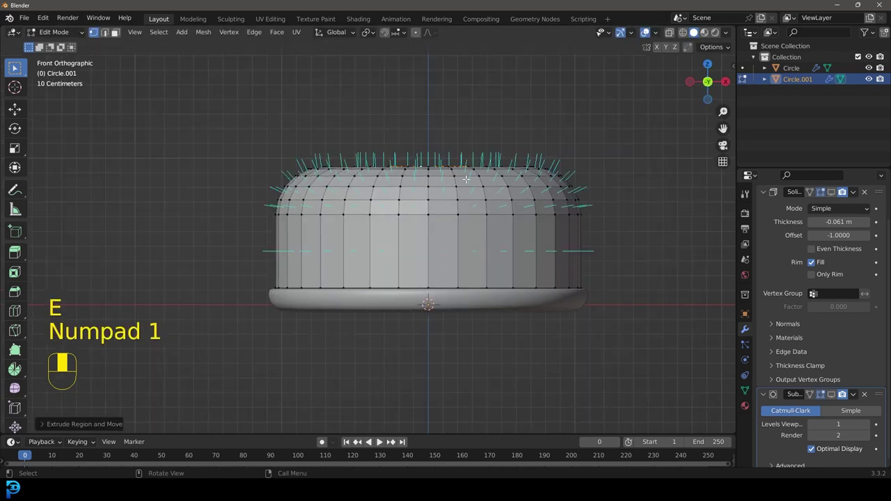
{"action": "key", "text": "z"}
{"action": "left_click", "coordinate": [416, 230]}
{"action": "scroll", "coordinate": [473, 278], "scroll_direction": "up", "scroll_amount": 1}
{"action": "key", "text": "s"}
{"action": "left_click", "coordinate": [517, 308]}
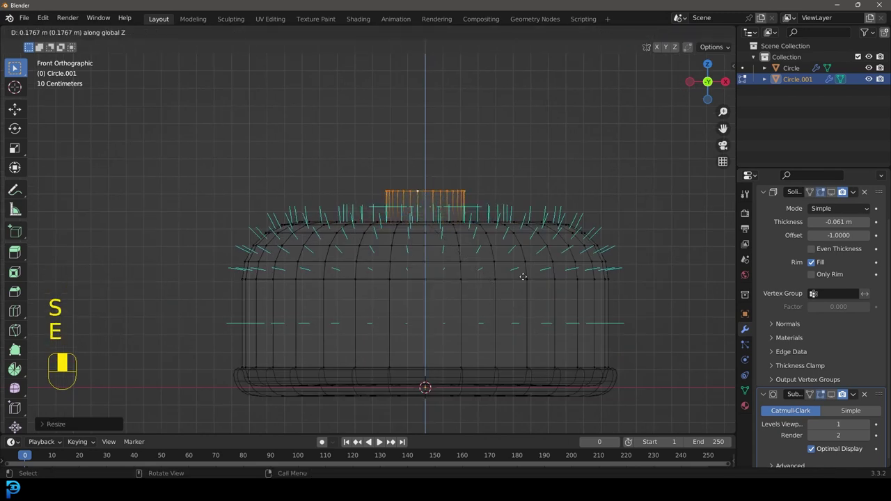
Extrude a short neck up from the knob's base, then extrude a second section and scale it outward as a flare.
{"action": "left_click", "coordinate": [530, 289]}
{"action": "key", "text": "s"}
{"action": "left_click", "coordinate": [587, 285]}
{"action": "key", "text": "e"}
{"action": "left_click", "coordinate": [583, 255]}
{"action": "key", "text": "s"}
{"action": "left_click", "coordinate": [622, 276]}
Extrude the flared ring straight up to form the knob's cap and switch to solid shading.
{"action": "key", "text": "e"}
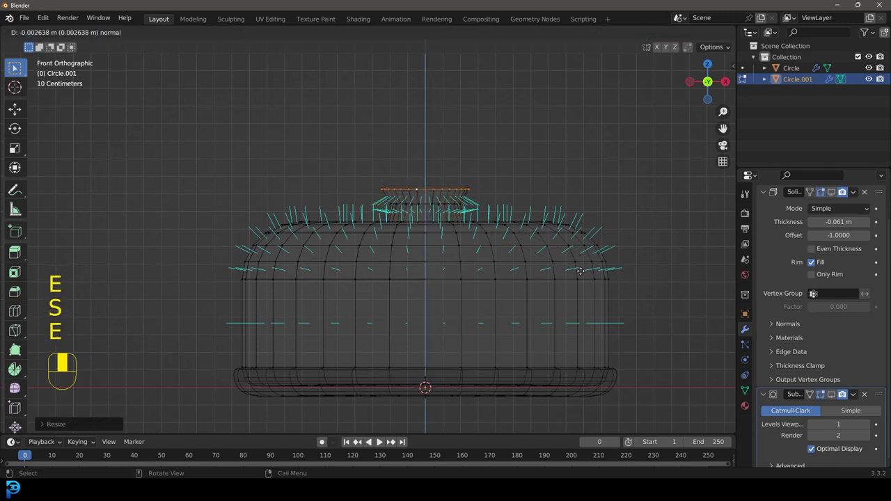
{"action": "left_click", "coordinate": [591, 248]}
{"action": "key", "text": "z"}
{"action": "left_click", "coordinate": [654, 250]}
Bevel the knob's top edge by about 0.079 m with three segments.
{"action": "mouse_move", "coordinate": [376, 143]}
{"action": "middle_mouse_down"}
{"action": "mouse_move", "coordinate": [454, 190]}
{"action": "mouse_move", "coordinate": [396, 203]}
{"action": "mouse_move", "coordinate": [507, 254]}
{"action": "middle_mouse_up"}
{"action": "scroll", "coordinate": [506, 254], "scroll_direction": "up", "scroll_amount": 4}
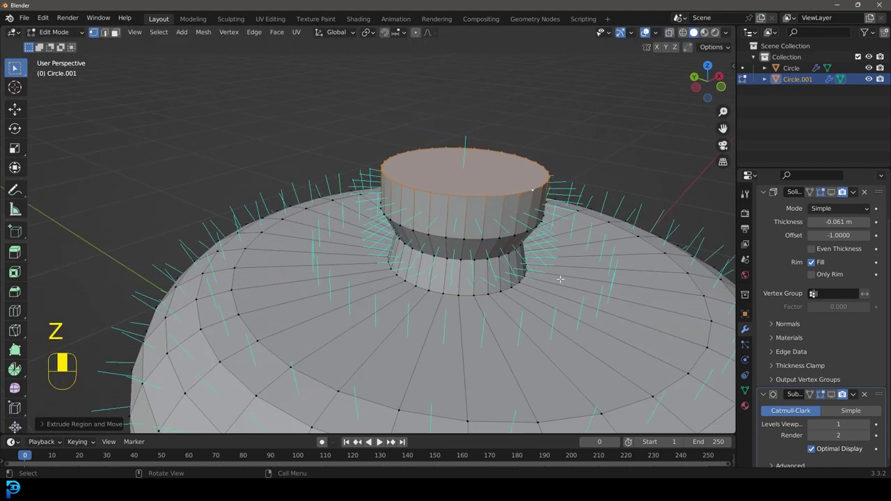
{"action": "key", "text": "ctrl+b"}
{"action": "scroll", "coordinate": [564, 282], "scroll_direction": "up", "scroll_amount": 4}
{"action": "scroll", "coordinate": [586, 295], "scroll_direction": "down", "scroll_amount": 4}
{"action": "scroll", "coordinate": [589, 299], "scroll_direction": "up", "scroll_amount": 2}
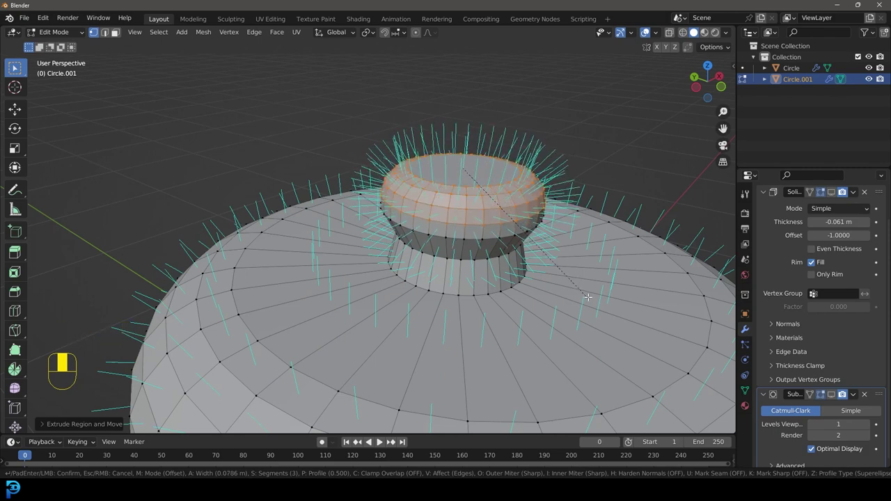
{"action": "left_click", "coordinate": [588, 298]}
Bevel the edge loop where the knob's neck meets the cover by about 0.054 m with three segments.
{"action": "middle_click_drag", "start_coordinate": [588, 297], "coordinate": [425, 327]}
{"action": "middle_click_drag", "start_coordinate": [425, 328], "coordinate": [414, 271], "text": "shift"}
{"action": "scroll", "coordinate": [420, 232], "scroll_direction": "up", "scroll_amount": 1}
{"action": "key", "text": "alt+a"}
{"action": "left_click", "coordinate": [427, 235], "text": "alt+shift"}
{"action": "key", "text": "ctrl+b"}
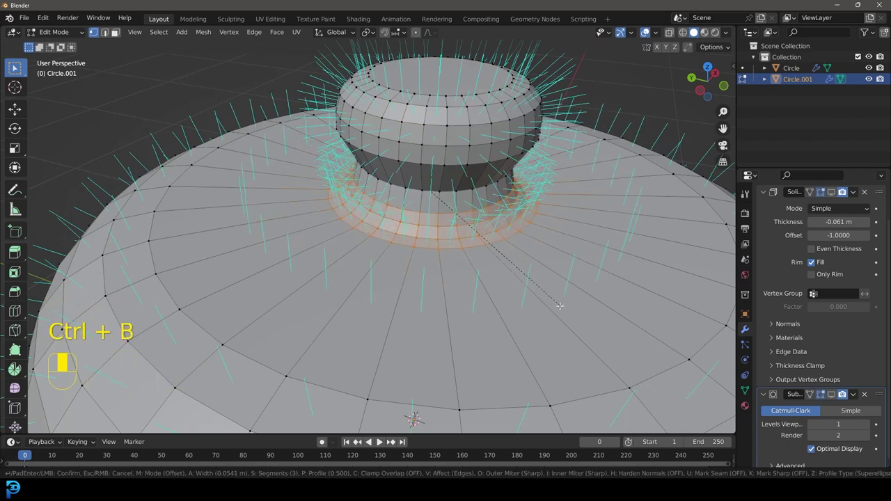
{"action": "left_click", "coordinate": [561, 310]}
Return to Object Mode and turn the viewport display of the cover's Solidify and Subdivision modifiers back on.
{"action": "scroll", "coordinate": [561, 310], "scroll_direction": "down", "scroll_amount": 4}
{"action": "middle_click_drag", "start_coordinate": [459, 258], "coordinate": [465, 192]}
{"action": "scroll", "coordinate": [414, 239], "scroll_direction": "down", "scroll_amount": 5}
{"action": "scroll", "coordinate": [422, 239], "scroll_direction": "up", "scroll_amount": 3}
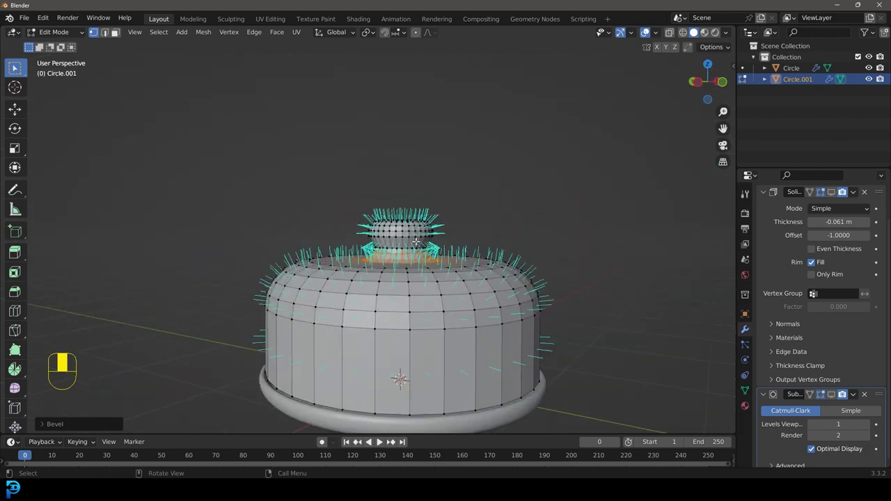
{"action": "key", "text": "Tab"}
{"action": "left_click", "coordinate": [831, 192]}
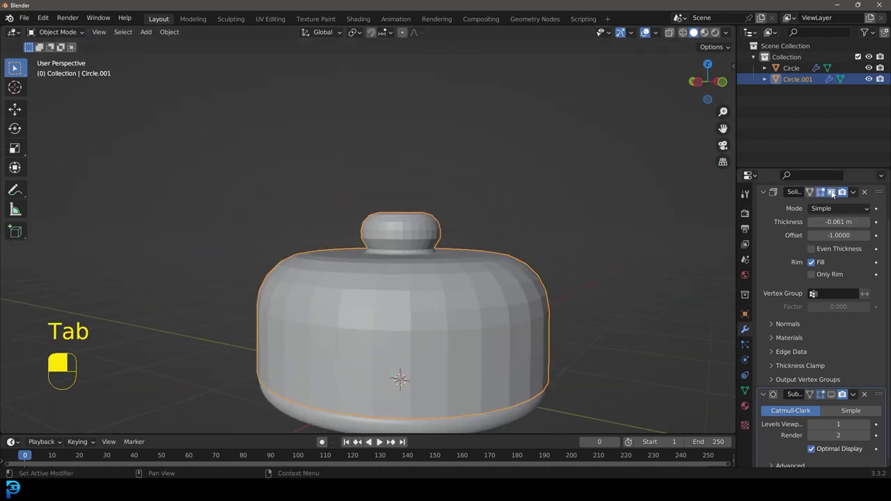
{"action": "left_click", "coordinate": [832, 395]}
Enter Edit Mode on the cover and turn on the on-cage display of its Solidify and Subdivision modifiers.
{"action": "middle_click_drag", "start_coordinate": [400, 231], "coordinate": [418, 127], "text": "shift"}
{"action": "scroll", "coordinate": [327, 320], "scroll_direction": "up", "scroll_amount": 4}
{"action": "scroll", "coordinate": [326, 297], "scroll_direction": "down", "scroll_amount": 2}
{"action": "key", "text": "Tab"}
{"action": "key", "text": "z"}
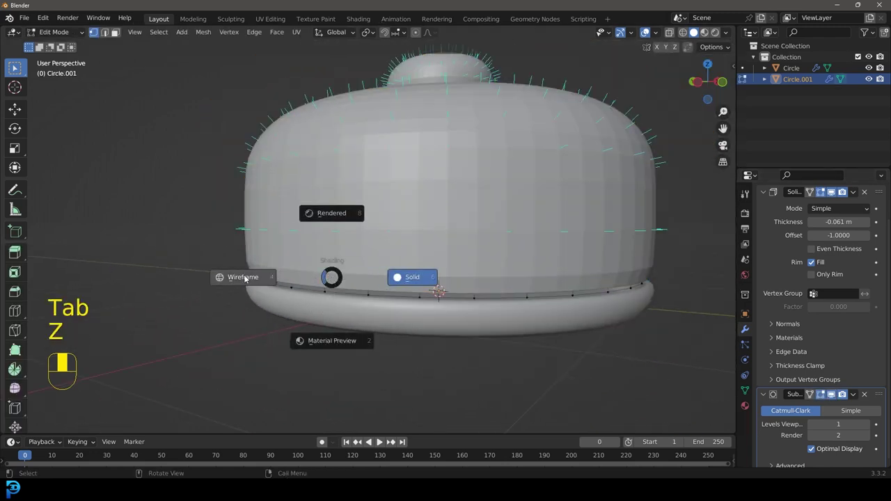
{"action": "left_click", "coordinate": [244, 278]}
{"action": "key", "text": "z"}
{"action": "left_click", "coordinate": [362, 251]}
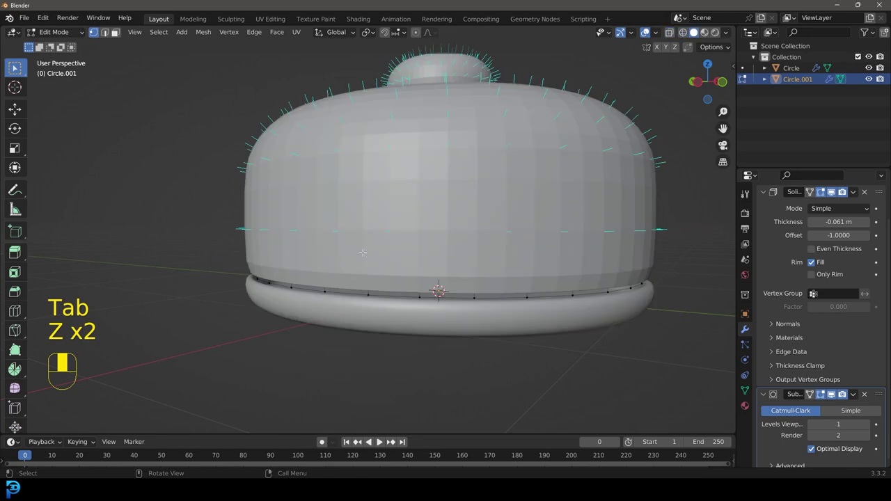
{"action": "left_click", "coordinate": [810, 192]}
{"action": "left_click", "coordinate": [810, 394]}
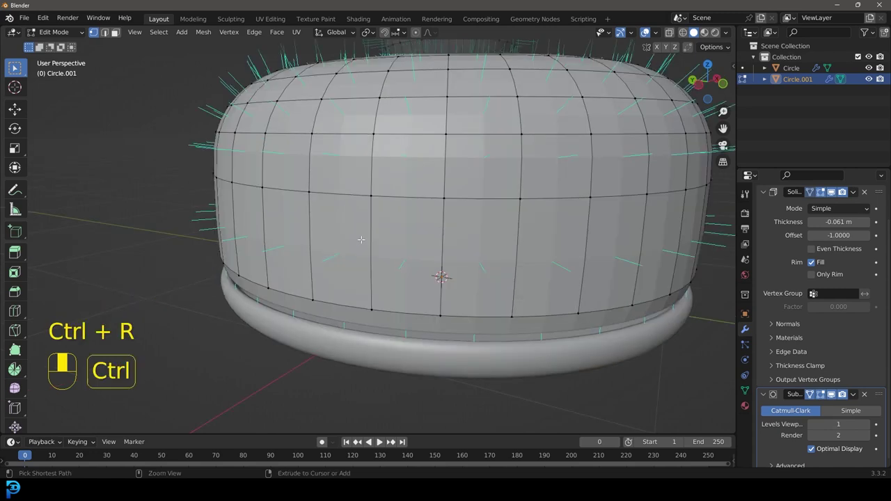
Add an edge loop around the cover's lower wall and slide it down close to the bottom rim.
{"action": "key", "text": "ctrl+r"}
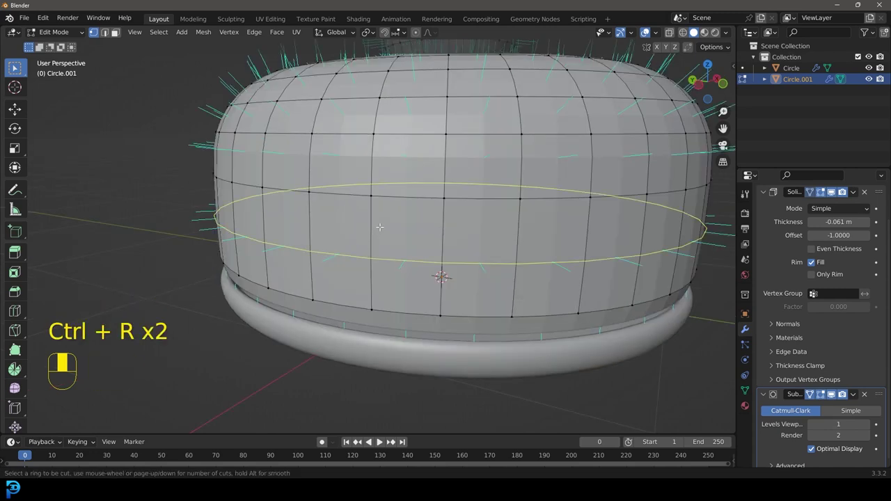
{"action": "left_click_drag", "start_coordinate": [369, 244], "coordinate": [413, 311]}
{"action": "scroll", "coordinate": [441, 251], "scroll_direction": "down", "scroll_amount": 3}
{"action": "middle_click_drag", "start_coordinate": [441, 251], "coordinate": [478, 272]}
{"action": "scroll", "coordinate": [376, 291], "scroll_direction": "up", "scroll_amount": 3}
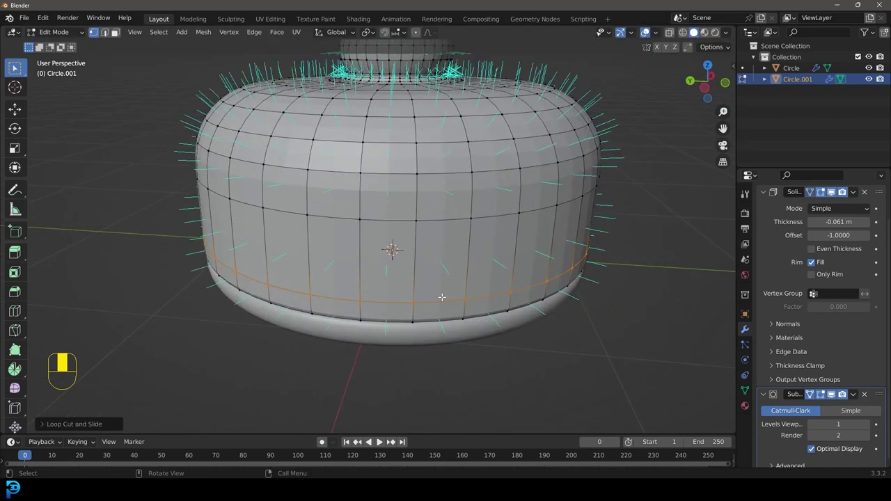
{"action": "scroll", "coordinate": [419, 272], "scroll_direction": "up", "scroll_amount": 2}
Return to Object Mode and shade the cover smooth.
{"action": "key", "text": "Tab"}
{"action": "scroll", "coordinate": [354, 170], "scroll_direction": "down", "scroll_amount": 4}
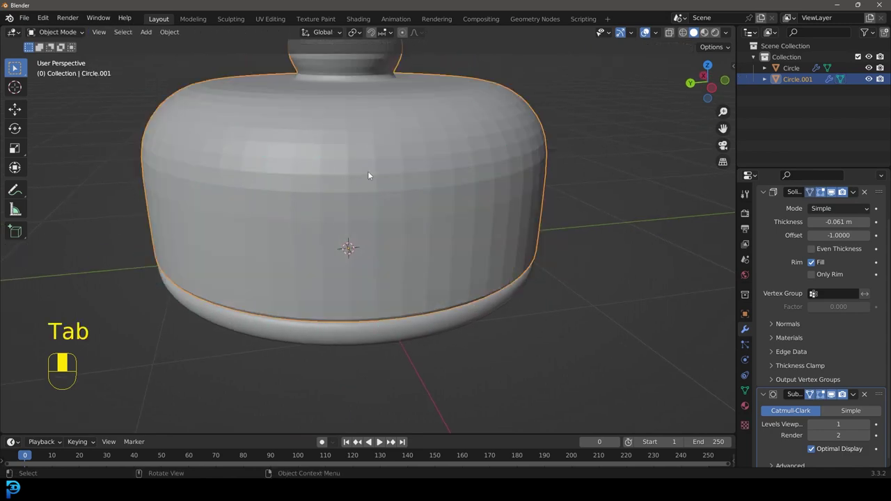
{"action": "right_click", "coordinate": [380, 174]}
{"action": "left_click", "coordinate": [369, 178]}
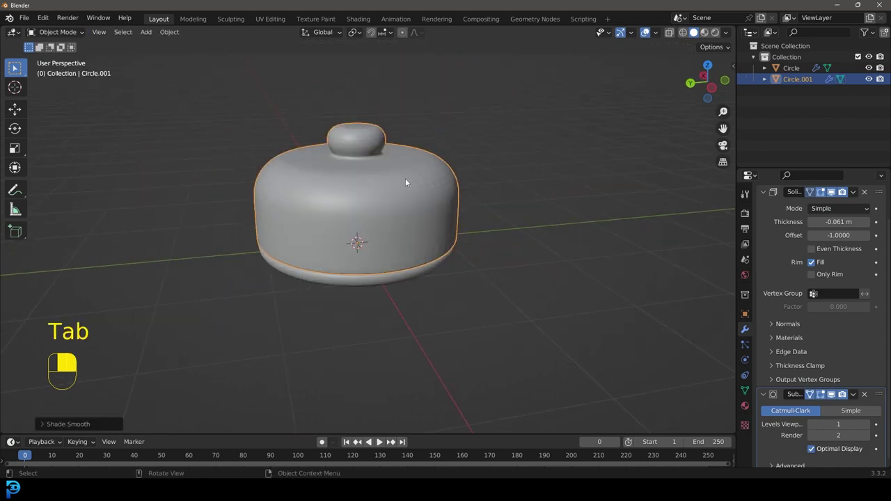
Scale the cover uniformly to about 0.93 in front view so it sits inside the plate's rim.
{"action": "key", "text": "KP_1"}
{"action": "scroll", "coordinate": [458, 215], "scroll_direction": "up", "scroll_amount": 3}
{"action": "scroll", "coordinate": [435, 232], "scroll_direction": "up", "scroll_amount": 2}
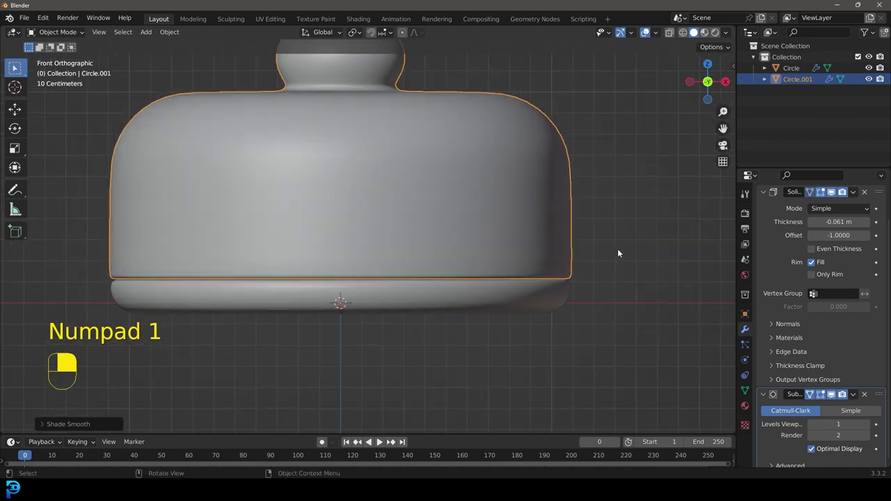
{"action": "key", "text": "s"}
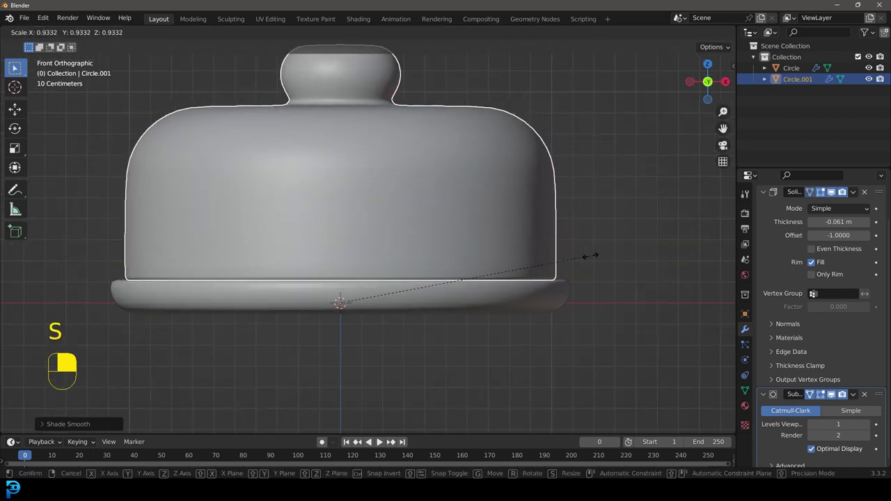
{"action": "left_click", "coordinate": [595, 257]}
{"action": "middle_click_drag", "start_coordinate": [505, 234], "coordinate": [482, 250]}
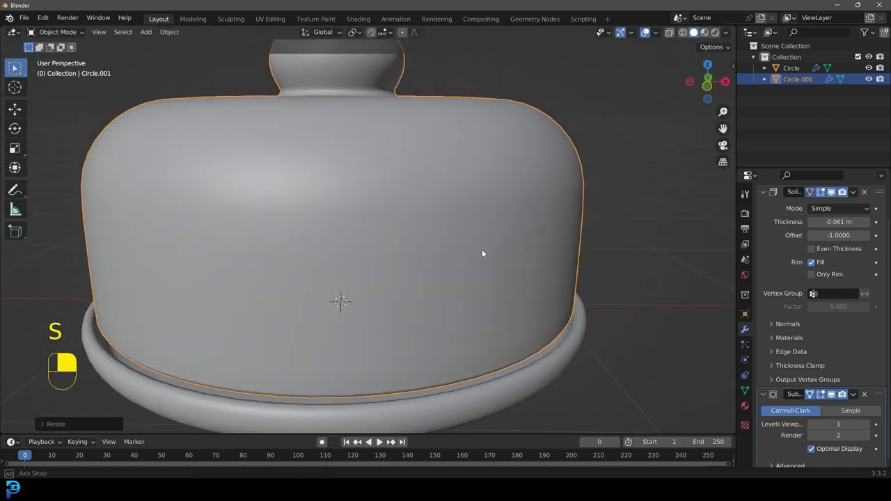
Lower the cover slightly along the Z axis so it rests in the plate.
{"action": "scroll", "coordinate": [482, 249], "scroll_direction": "down", "scroll_amount": 2}
{"action": "key", "text": "g"}
{"action": "key", "text": "z"}
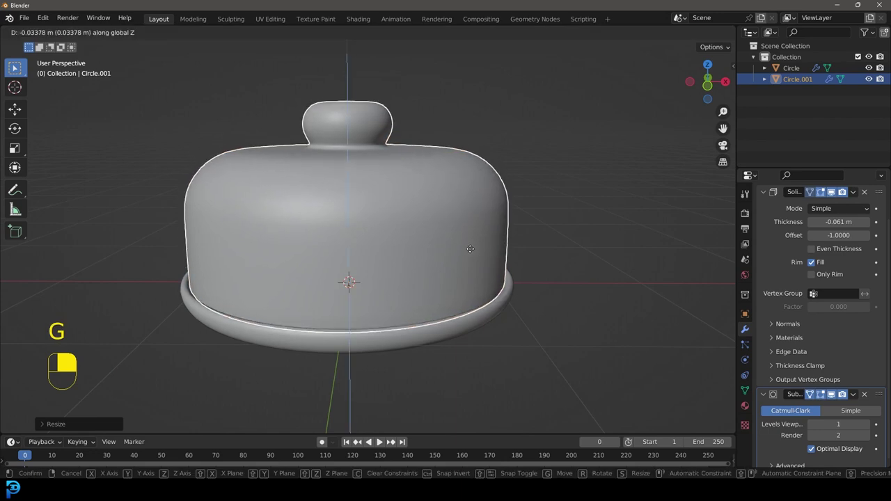
{"action": "left_click", "coordinate": [459, 245]}
{"action": "scroll", "coordinate": [365, 235], "scroll_direction": "down", "scroll_amount": 4}
{"action": "middle_click_drag", "start_coordinate": [366, 235], "coordinate": [479, 261]}
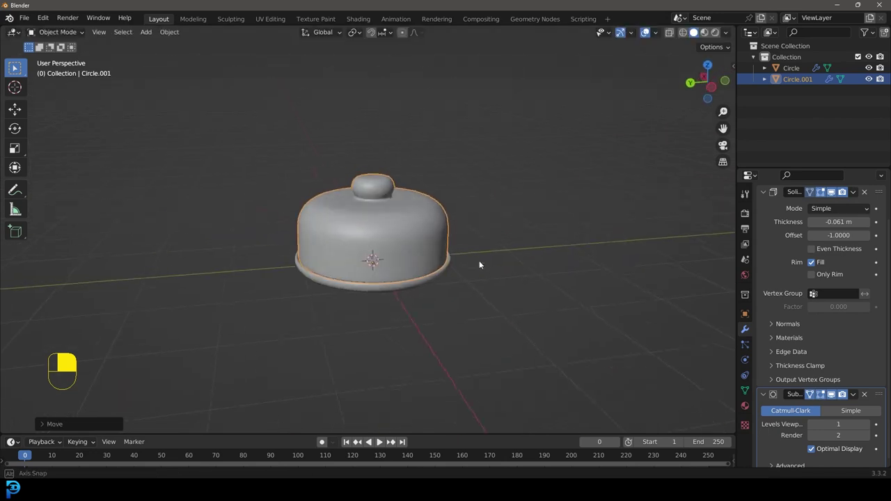
Select the plate and apply its Solidify and Subdivision modifiers.
{"action": "scroll", "coordinate": [436, 242], "scroll_direction": "up", "scroll_amount": 3}
{"action": "middle_click_drag", "start_coordinate": [460, 205], "coordinate": [438, 250]}
{"action": "left_click", "coordinate": [448, 256]}
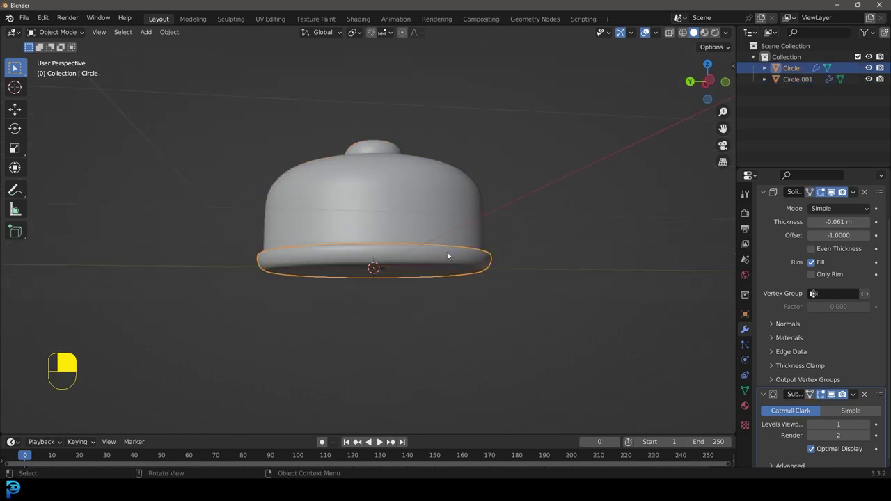
{"action": "left_click", "coordinate": [854, 193]}
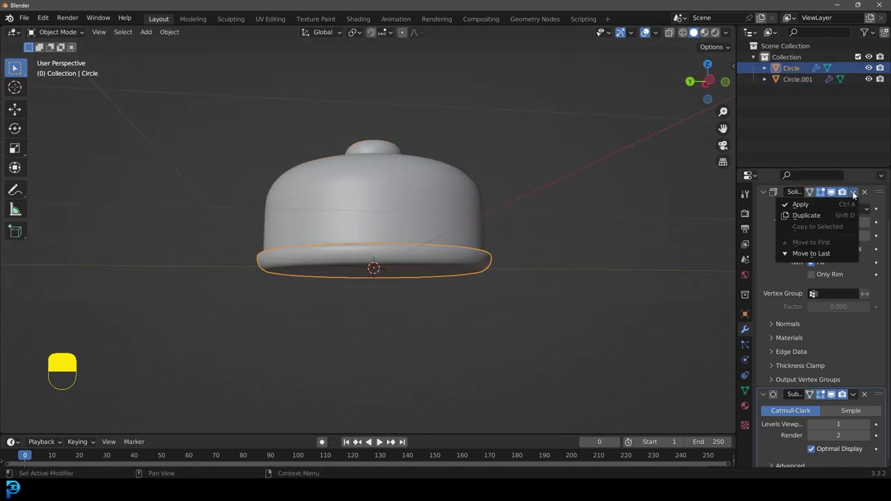
{"action": "left_click", "coordinate": [801, 204]}
{"action": "left_click", "coordinate": [853, 229]}
{"action": "left_click", "coordinate": [814, 240]}
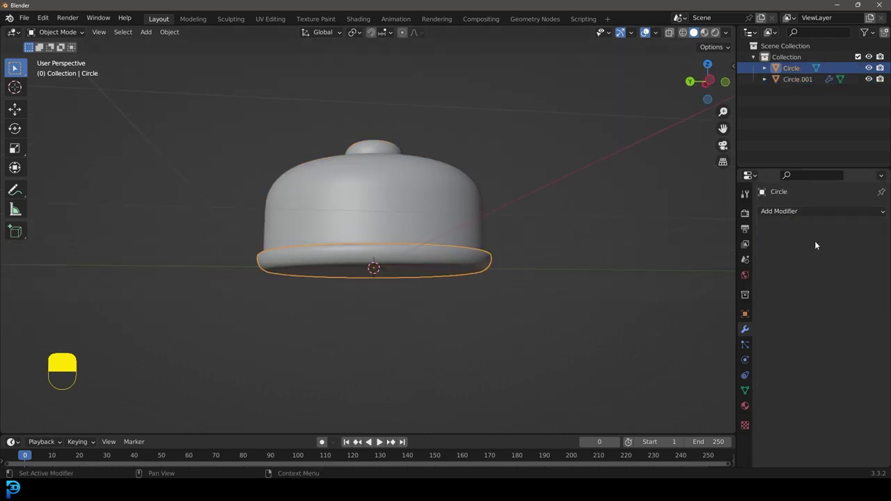
Select the cover and apply its Solidify and Subdivision modifiers.
{"action": "middle_click_drag", "start_coordinate": [431, 216], "coordinate": [418, 186]}
{"action": "left_click", "coordinate": [436, 185]}
{"action": "left_click", "coordinate": [854, 229]}
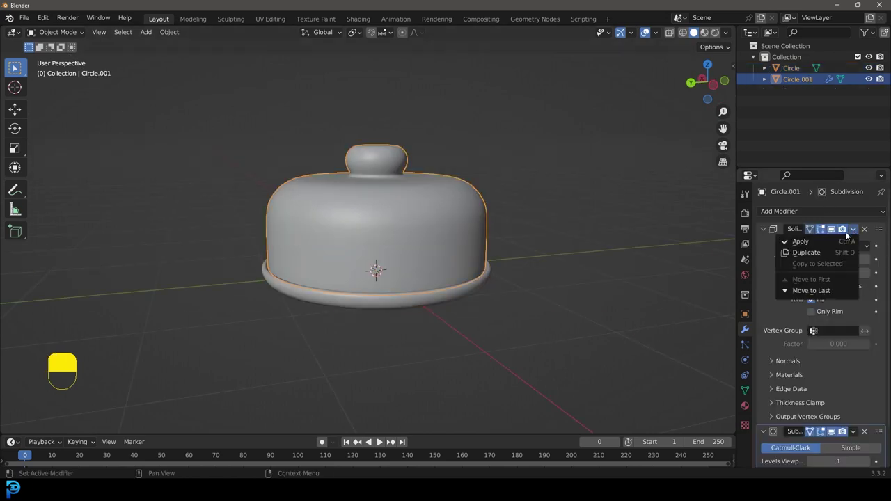
{"action": "left_click", "coordinate": [822, 241]}
{"action": "left_click", "coordinate": [851, 231]}
{"action": "left_click", "coordinate": [828, 241]}
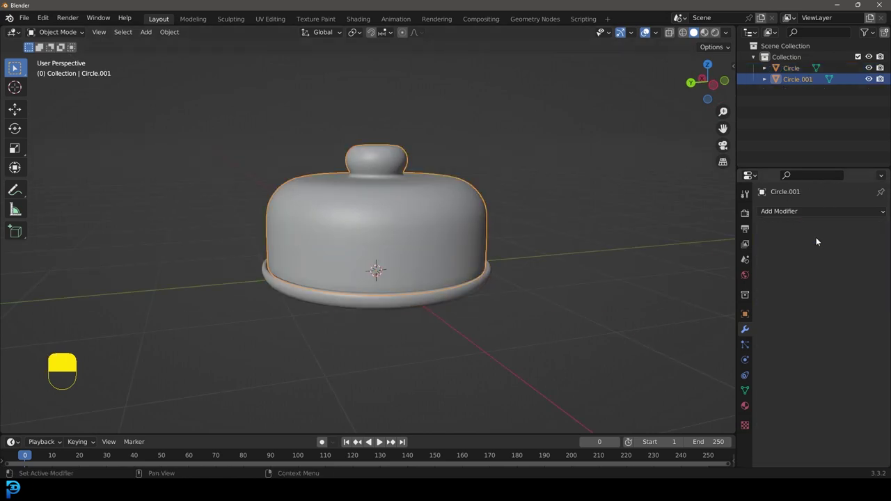
Bevel the edge loop around the middle of the cover's wall by about 0.039 m with one segment.
{"action": "scroll", "coordinate": [443, 229], "scroll_direction": "up", "scroll_amount": 3}
{"action": "key", "text": "Tab"}
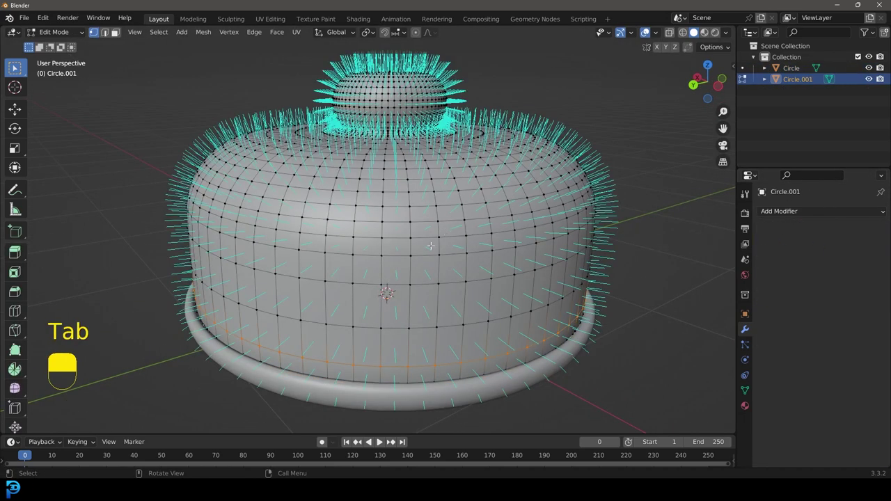
{"action": "left_click", "coordinate": [105, 32]}
{"action": "left_click", "coordinate": [115, 32]}
{"action": "scroll", "coordinate": [358, 230], "scroll_direction": "up", "scroll_amount": 4}
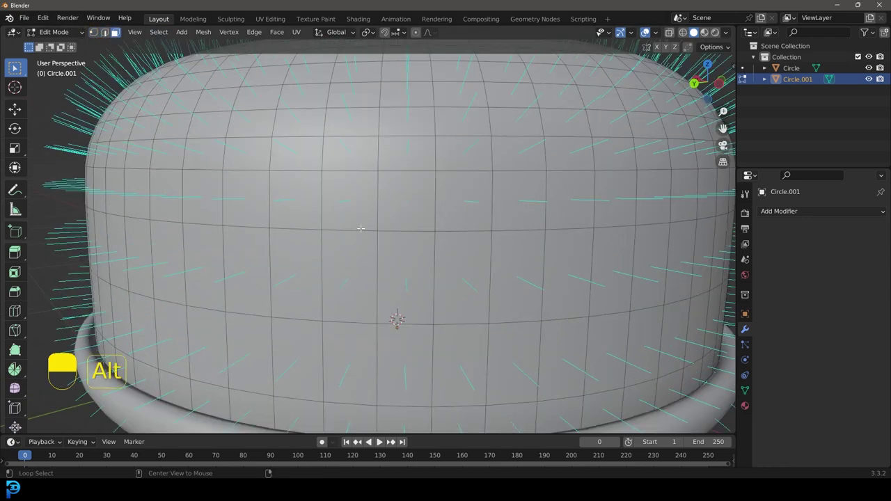
{"action": "left_click", "coordinate": [104, 32]}
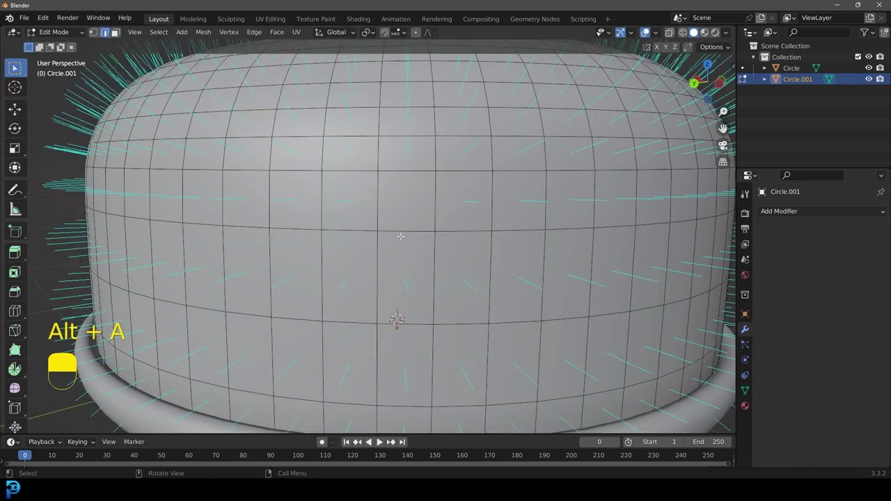
{"action": "left_click", "coordinate": [350, 229], "text": "alt+shift"}
{"action": "scroll", "coordinate": [350, 229], "scroll_direction": "down", "scroll_amount": 5}
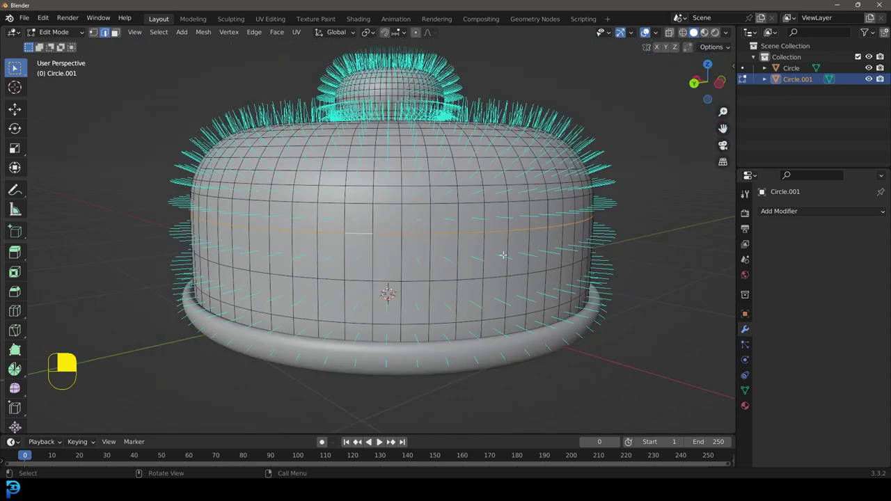
{"action": "scroll", "coordinate": [527, 304], "scroll_direction": "up", "scroll_amount": 2}
{"action": "key", "text": "ctrl+b"}
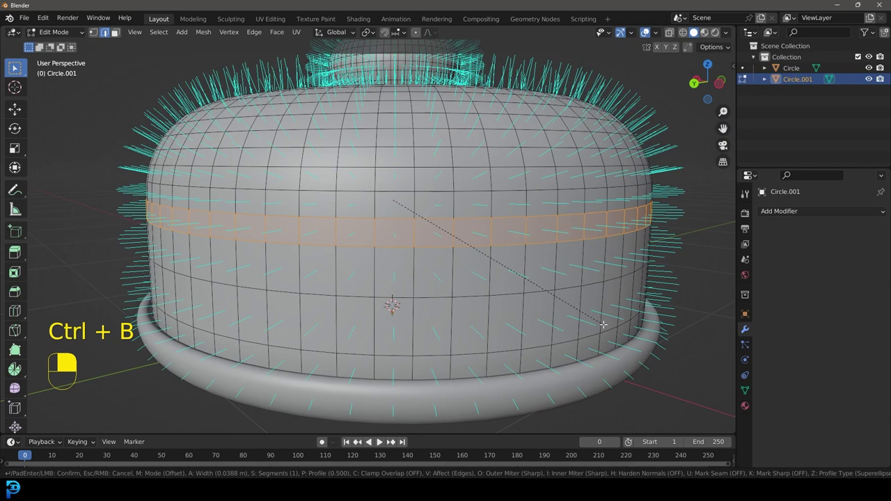
{"action": "left_click", "coordinate": [602, 324]}
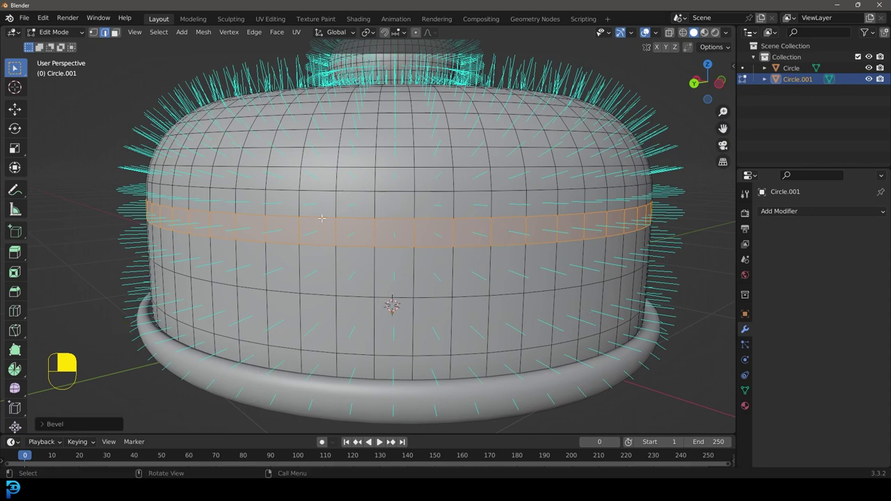
Add two evenly spaced loop cuts inside the beveled band around the cover.
{"action": "scroll", "coordinate": [321, 218], "scroll_direction": "up", "scroll_amount": 2}
{"action": "key", "text": "ctrl+r"}
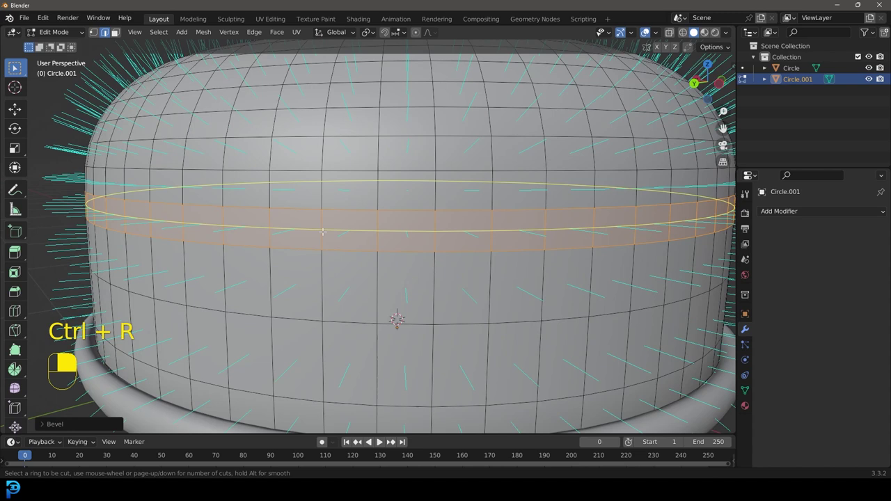
{"action": "scroll", "coordinate": [322, 232], "scroll_direction": "up", "scroll_amount": 1}
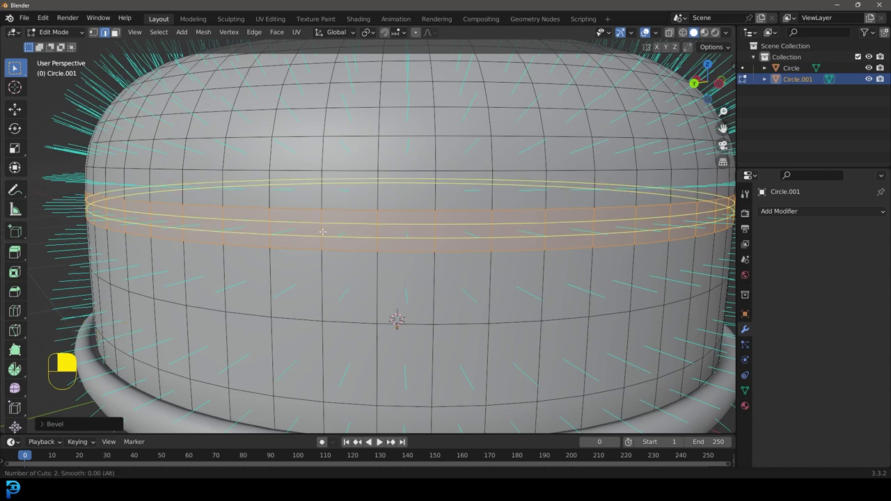
{"action": "left_click", "coordinate": [323, 232]}
{"action": "right_click", "coordinate": [322, 232]}
Scale the two new loops apart along Z by about 2.5 so they lie close to the band's edges.
{"action": "key", "text": "s"}
{"action": "key", "text": "z"}
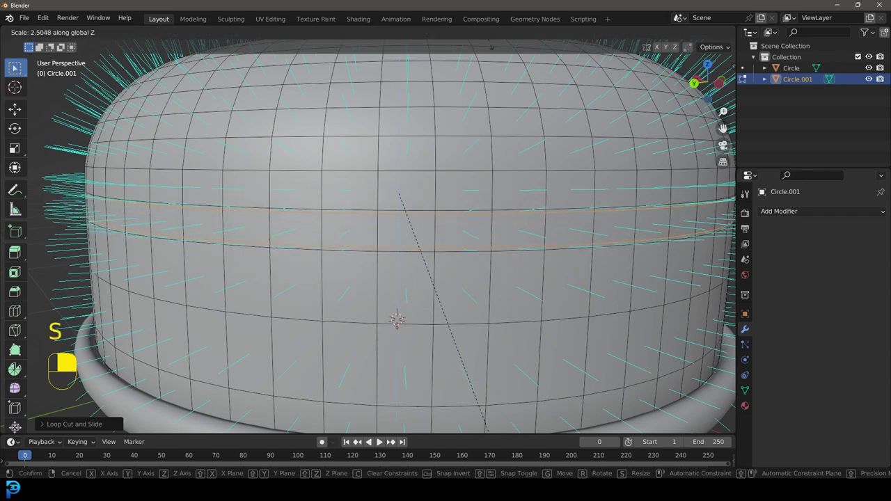
{"action": "left_click", "coordinate": [486, 430]}
{"action": "scroll", "coordinate": [373, 227], "scroll_direction": "down", "scroll_amount": 3}
{"action": "scroll", "coordinate": [445, 234], "scroll_direction": "up", "scroll_amount": 2}
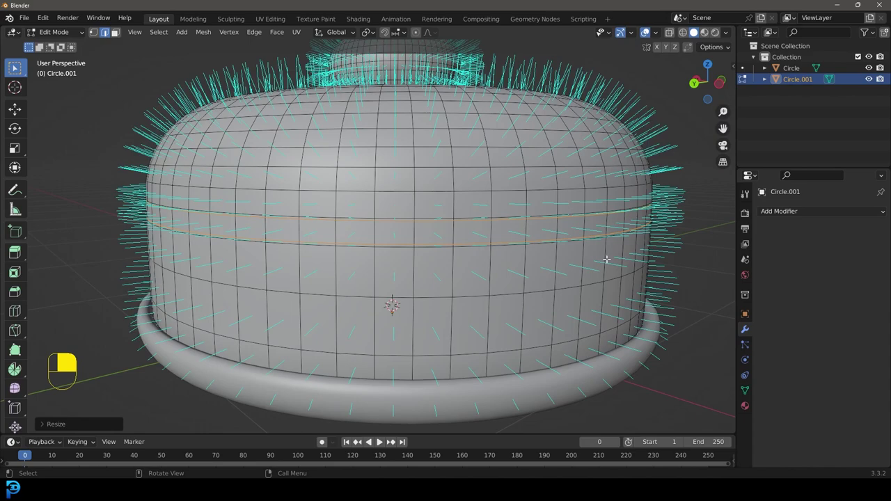
Bevel the two loops by about 0.002 m with one segment to form narrow strips.
{"action": "key", "text": "ctrl+b"}
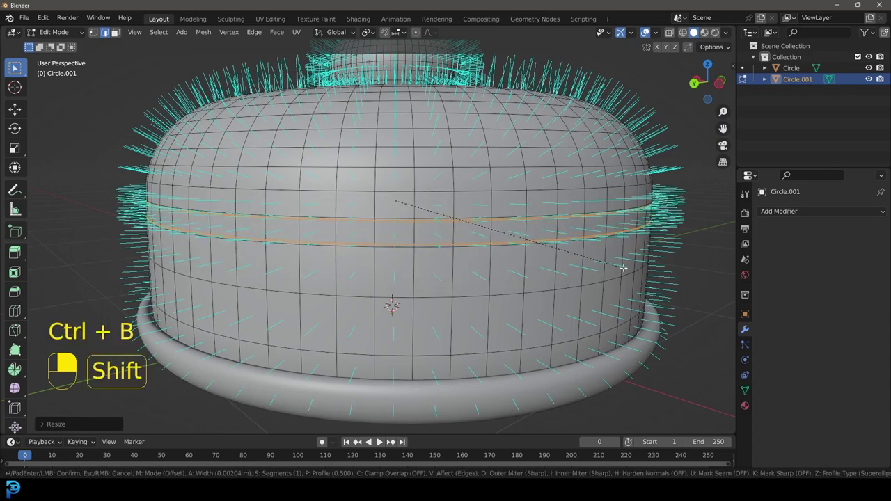
{"action": "left_click", "coordinate": [622, 267]}
{"action": "scroll", "coordinate": [481, 218], "scroll_direction": "up", "scroll_amount": 6}
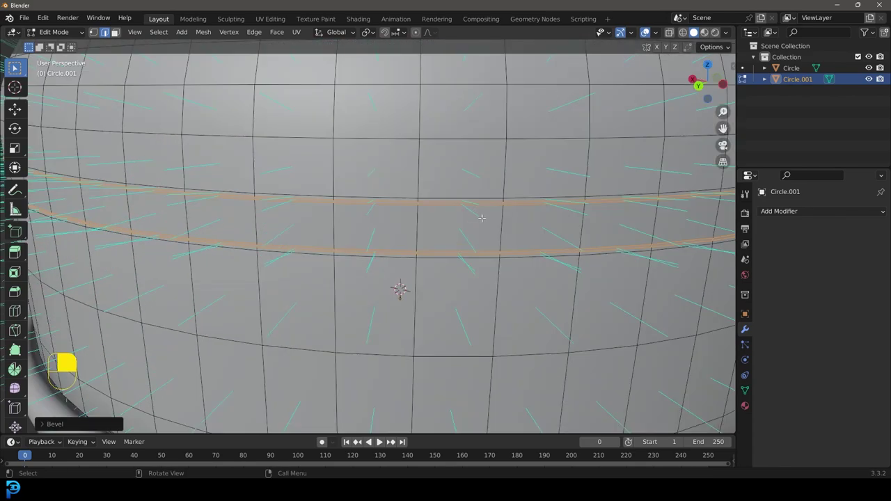
Extrude the two narrow strips in place and shrink them inward by about 0.011 m to form grooves.
{"action": "key", "text": "e"}
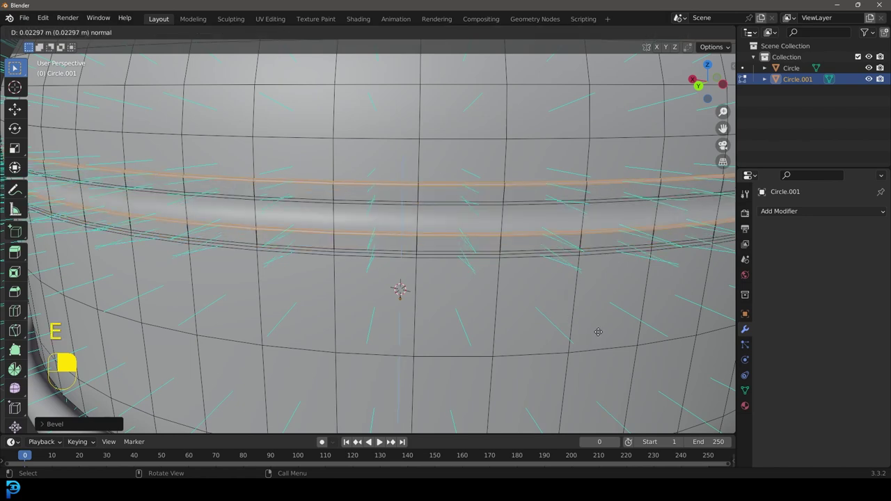
{"action": "right_click", "coordinate": [611, 347]}
{"action": "key", "text": "alt+s"}
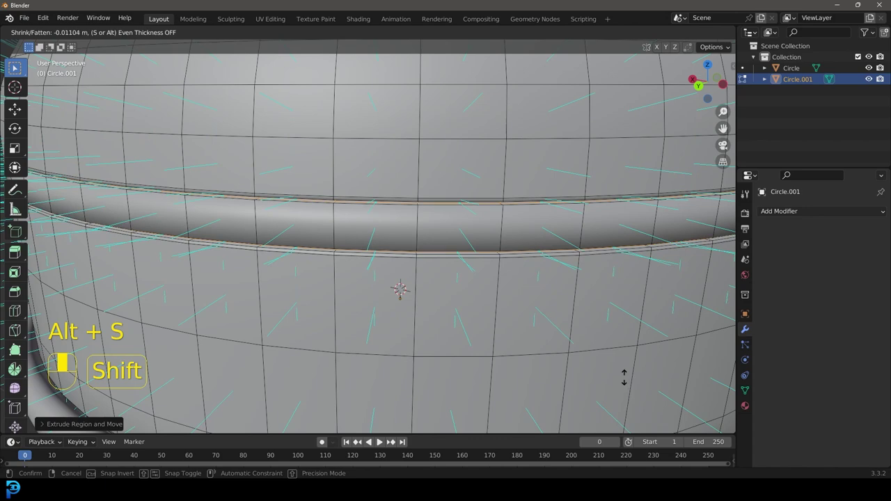
{"action": "left_click", "coordinate": [624, 378]}
{"action": "scroll", "coordinate": [391, 240], "scroll_direction": "down", "scroll_amount": 8}
{"action": "scroll", "coordinate": [317, 236], "scroll_direction": "up", "scroll_amount": 2}
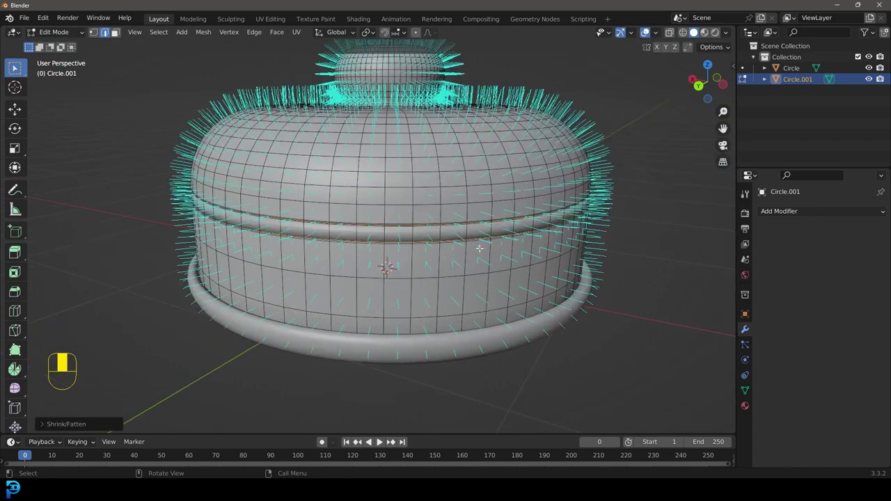
Bevel the edge loops along both grooves of the cover's band by about 0.004 m with two segments.
{"action": "key", "text": "Tab"}
{"action": "scroll", "coordinate": [287, 207], "scroll_direction": "up", "scroll_amount": 5}
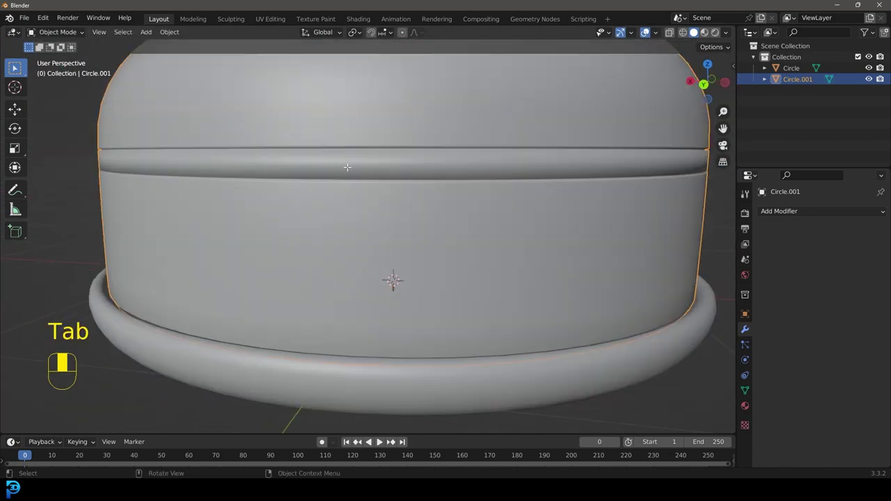
{"action": "key", "text": "Tab"}
{"action": "scroll", "coordinate": [374, 199], "scroll_direction": "up", "scroll_amount": 3}
{"action": "scroll", "coordinate": [374, 199], "scroll_direction": "up", "scroll_amount": 6}
{"action": "scroll", "coordinate": [341, 188], "scroll_direction": "down", "scroll_amount": 4}
{"action": "key", "text": "alt+a"}
{"action": "left_click", "coordinate": [342, 147], "text": "alt+shift"}
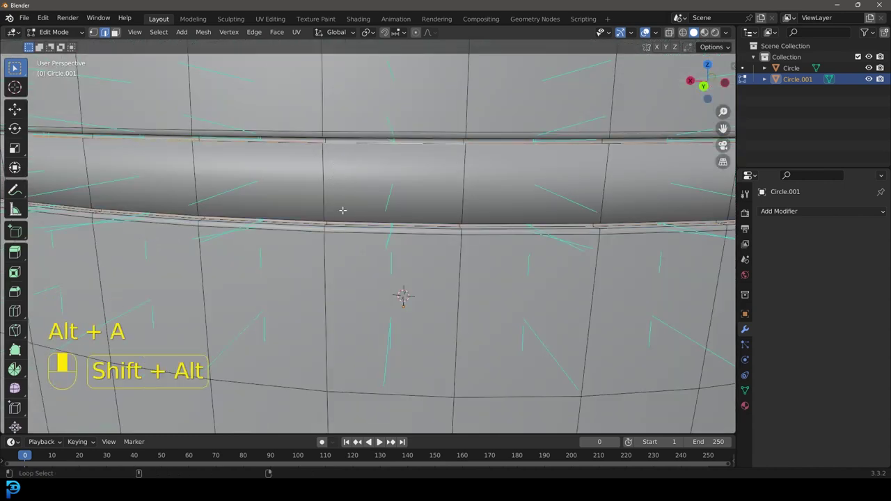
{"action": "key", "text": "ctrl+b"}
{"action": "key", "text": "shift"}
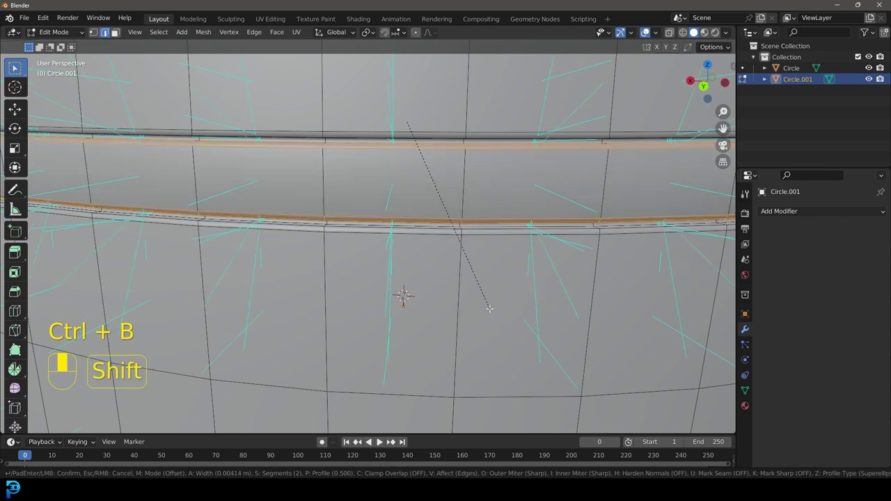
{"action": "left_click", "coordinate": [488, 308]}
{"action": "key", "text": "Tab"}
Raise the plate and cover together by about 0.06 m along Z so the plate's underside rests on the ground line.
{"action": "scroll", "coordinate": [380, 161], "scroll_direction": "down", "scroll_amount": 10}
{"action": "middle_click_drag", "start_coordinate": [200, 219], "coordinate": [327, 212]}
{"action": "scroll", "coordinate": [508, 209], "scroll_direction": "up", "scroll_amount": 4}
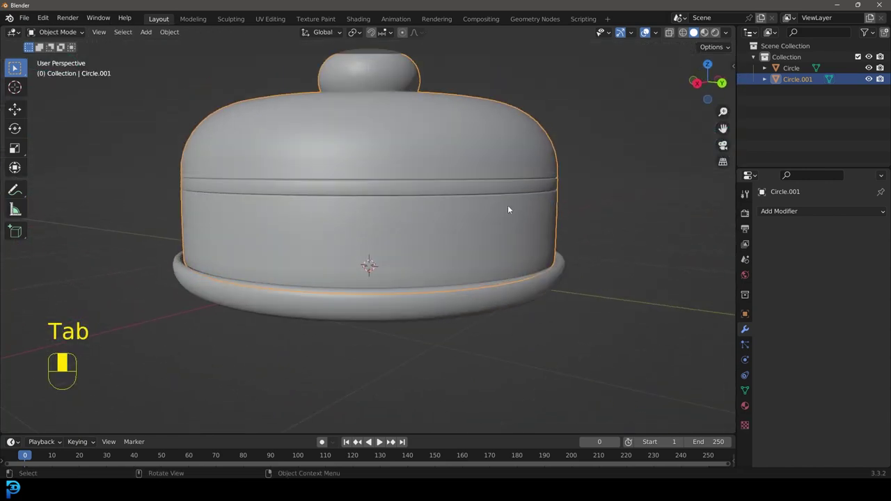
{"action": "middle_click_drag", "start_coordinate": [217, 181], "coordinate": [392, 244]}
{"action": "key", "text": "Tab"}
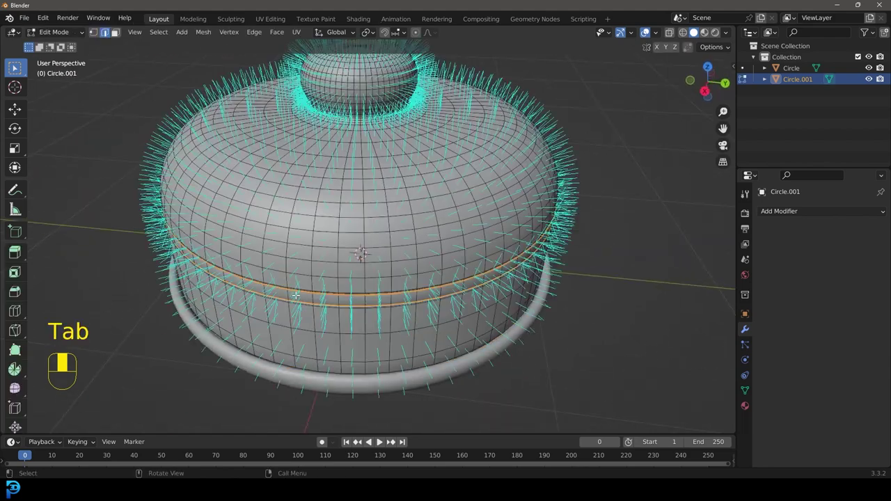
{"action": "key", "text": "Tab"}
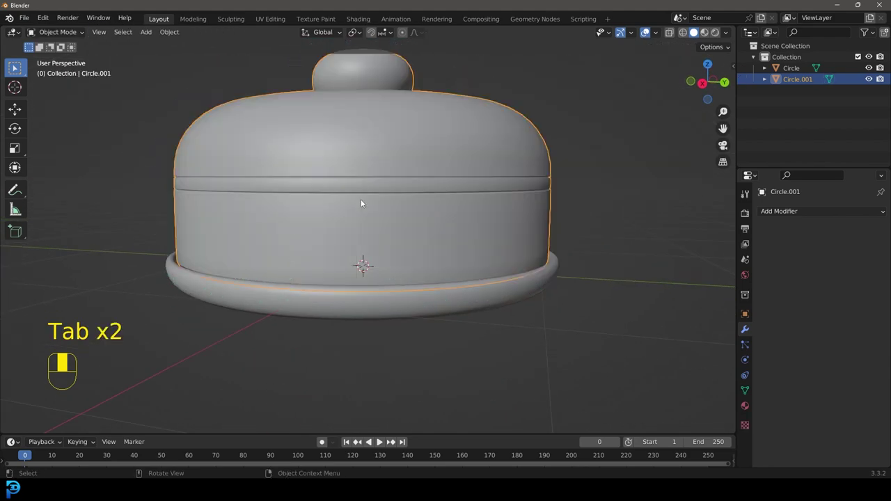
{"action": "key", "text": "KP_1"}
{"action": "scroll", "coordinate": [361, 199], "scroll_direction": "down", "scroll_amount": 4}
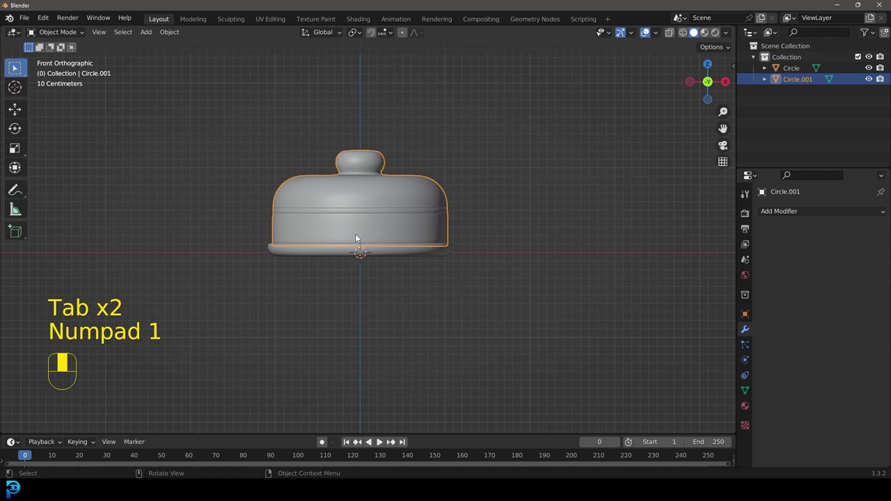
{"action": "scroll", "coordinate": [424, 266], "scroll_direction": "up", "scroll_amount": 3}
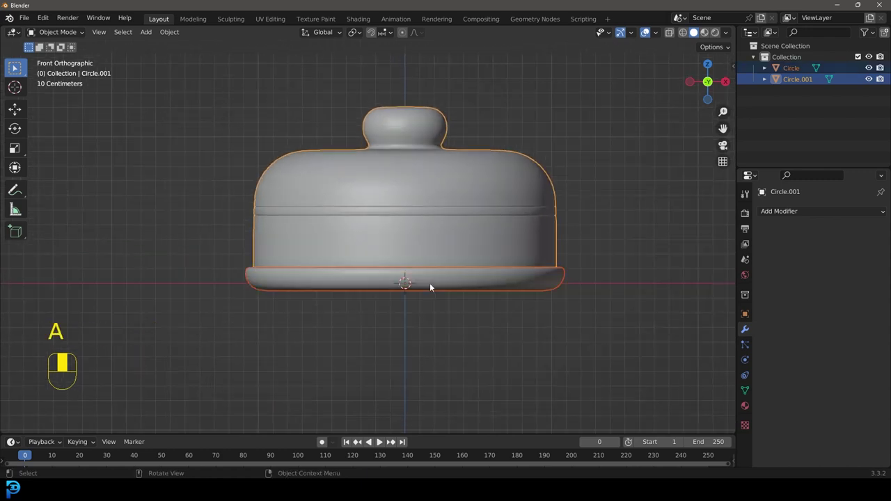
{"action": "key", "text": "g"}
{"action": "key", "text": "z"}
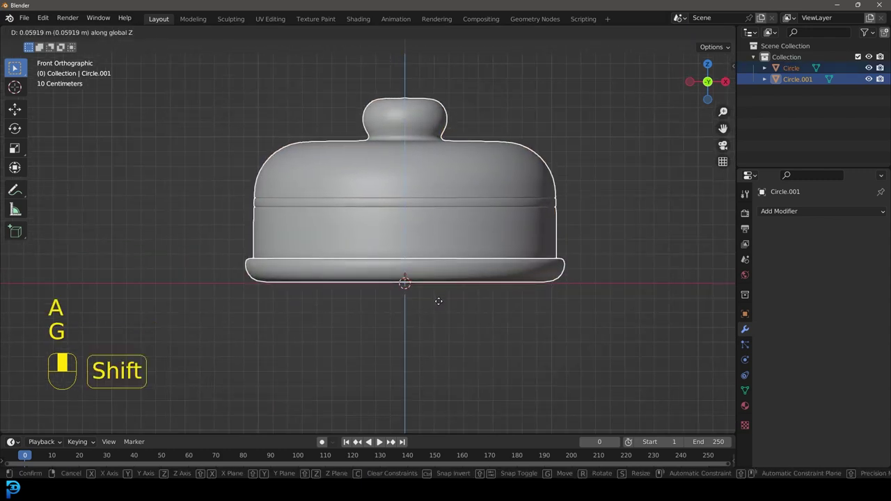
{"action": "left_click", "coordinate": [438, 300]}
Move the cover sideways along the plate in the front view and tilt it about 10 degrees towards the plate's rim.
{"action": "middle_click_drag", "start_coordinate": [653, 256], "coordinate": [448, 226]}
{"action": "left_click", "coordinate": [453, 205]}
{"action": "key", "text": "KP_1"}
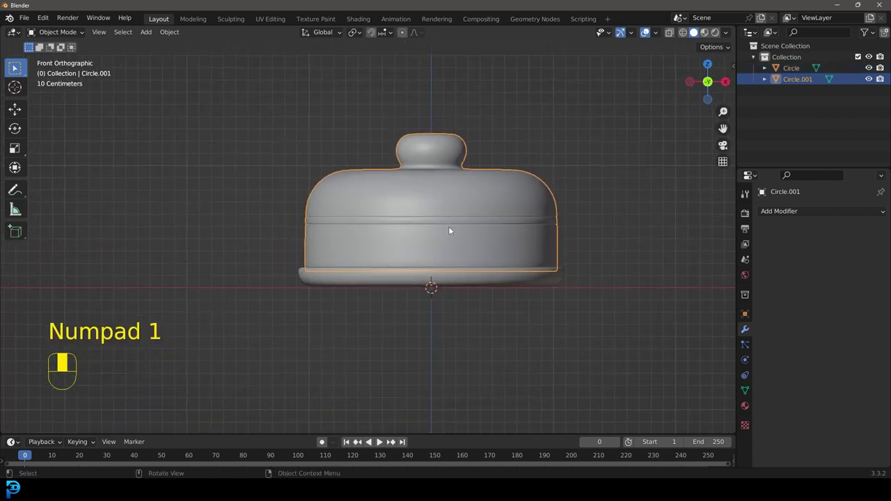
{"action": "scroll", "coordinate": [500, 246], "scroll_direction": "up", "scroll_amount": 1}
{"action": "key", "text": "g"}
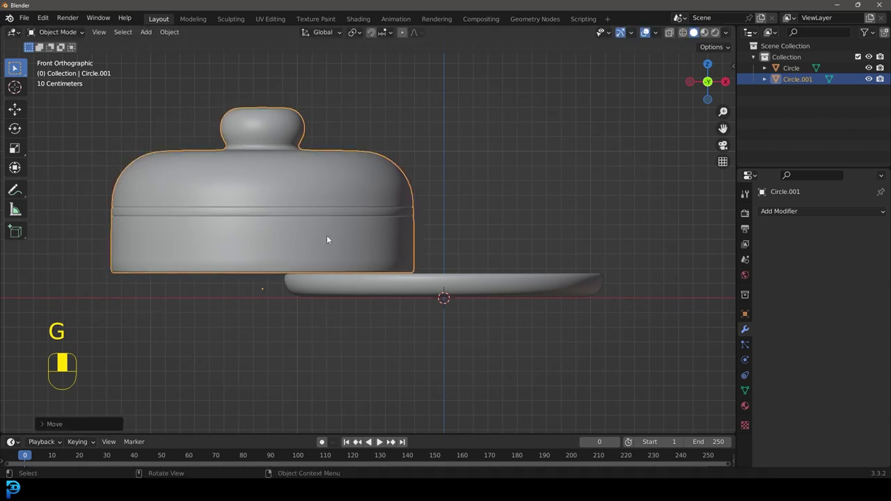
{"action": "left_click", "coordinate": [327, 238]}
{"action": "middle_click_drag", "start_coordinate": [326, 239], "coordinate": [432, 255], "text": "shift"}
{"action": "key", "text": "r"}
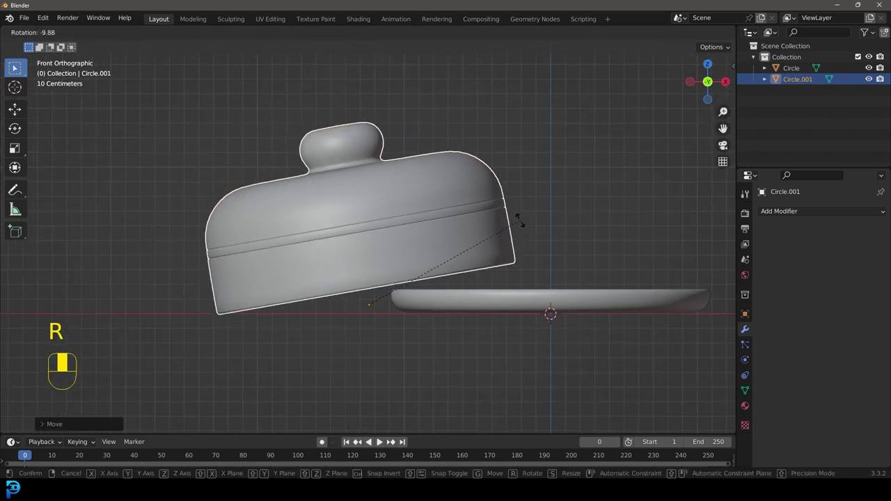
{"action": "left_click", "coordinate": [522, 223]}
Tilt and reposition the cover in the right side view, moving it back and lowering it slightly towards the ground.
{"action": "key", "text": "KP_7"}
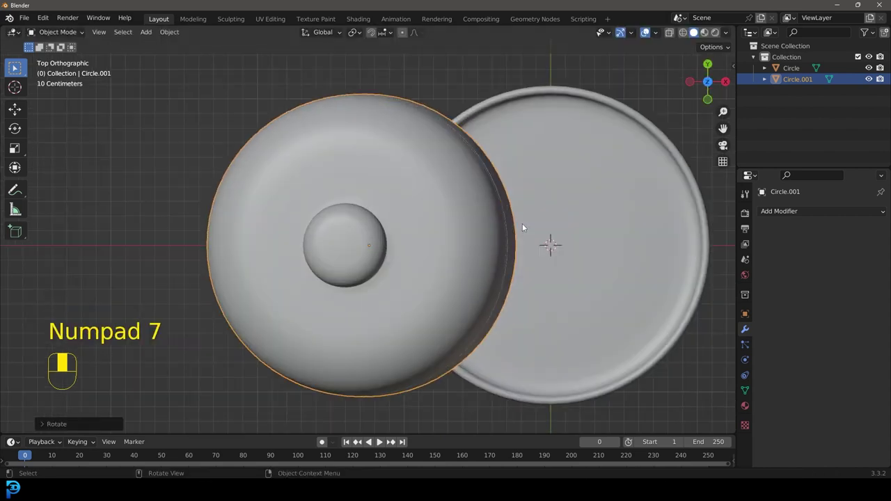
{"action": "key", "text": "KP_3"}
{"action": "key", "text": "r"}
{"action": "left_click", "coordinate": [577, 240]}
{"action": "key", "text": "g"}
{"action": "left_click", "coordinate": [648, 246]}
{"action": "key", "text": "r"}
{"action": "key", "text": "r"}
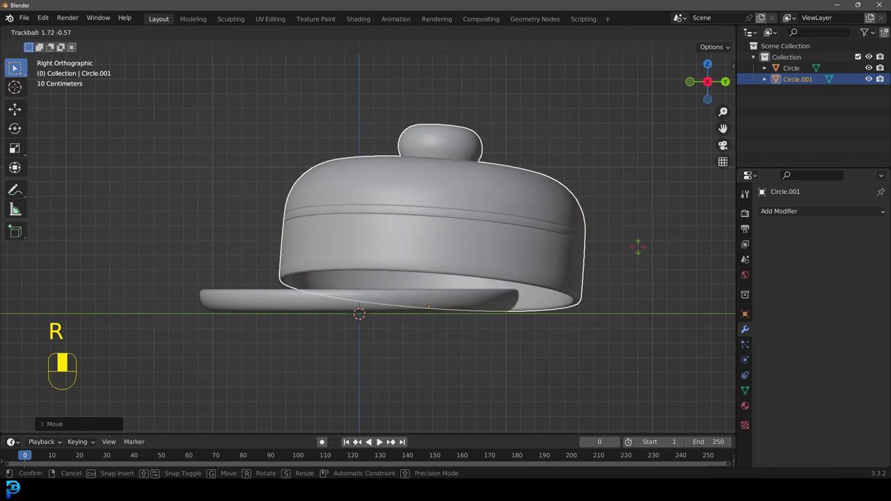
{"action": "left_click", "coordinate": [638, 251]}
{"action": "key", "text": "g"}
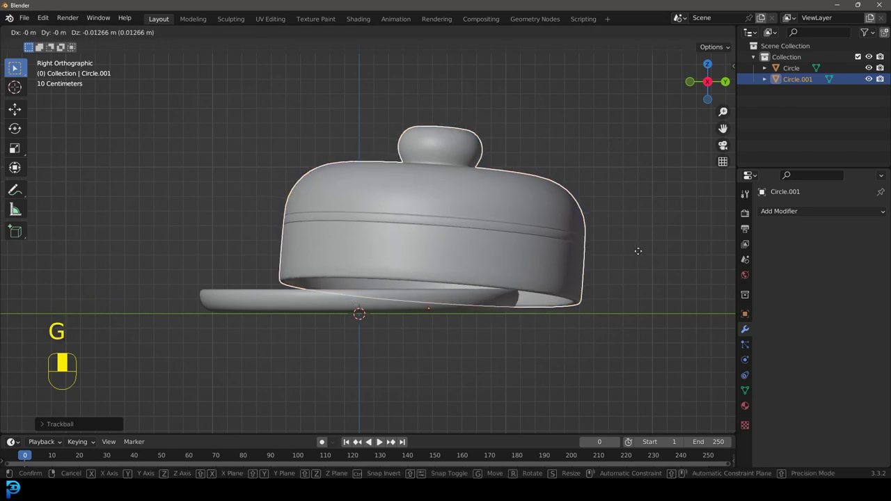
{"action": "left_click", "coordinate": [638, 251]}
Fine-tune the cover's tilt and height in the front view so it leans against the plate's rim and touches the ground.
{"action": "middle_click_drag", "start_coordinate": [524, 223], "coordinate": [550, 222]}
{"action": "key", "text": "KP_1"}
{"action": "key", "text": "r"}
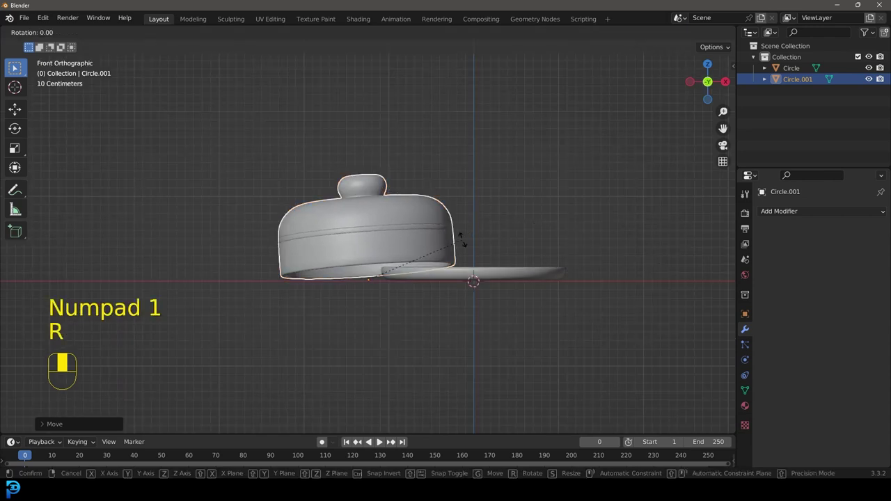
{"action": "key", "text": "r"}
{"action": "left_click", "coordinate": [463, 243], "text": "shift"}
{"action": "key", "text": "r"}
{"action": "left_click", "coordinate": [532, 247]}
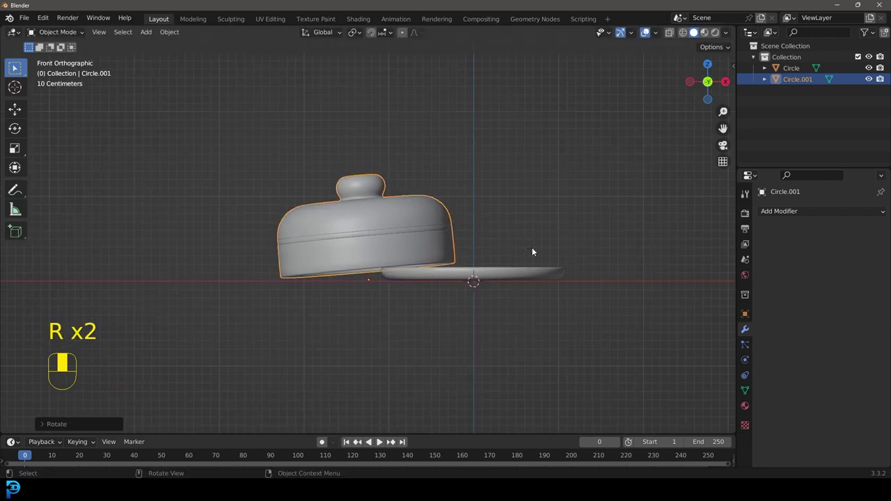
{"action": "key", "text": "g"}
{"action": "left_click", "coordinate": [542, 248]}
{"action": "key", "text": "r"}
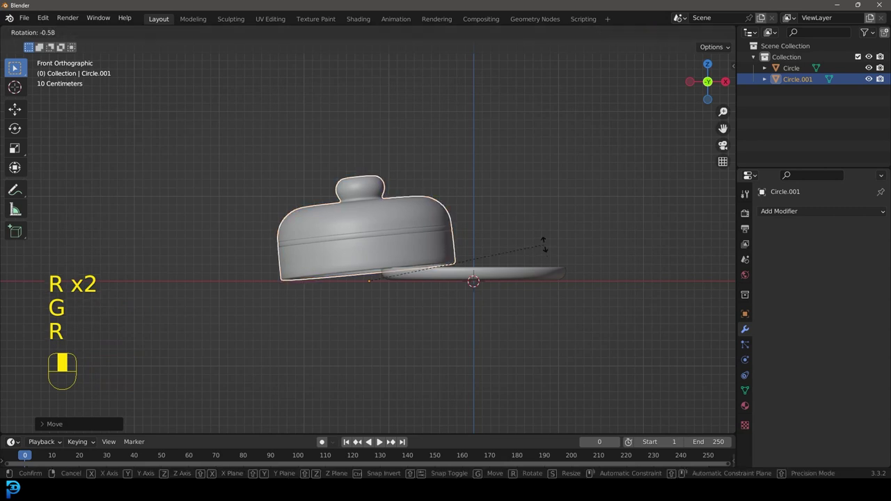
{"action": "left_click", "coordinate": [539, 241]}
Deselect everything and add a cube mesh for the butter at the plate's centre.
{"action": "key", "text": "alt+a"}
{"action": "middle_click_drag", "start_coordinate": [535, 242], "coordinate": [425, 290]}
{"action": "scroll", "coordinate": [408, 234], "scroll_direction": "up", "scroll_amount": 4}
{"action": "middle_click_drag", "start_coordinate": [406, 232], "coordinate": [450, 268]}
{"action": "middle_click_drag", "start_coordinate": [457, 272], "coordinate": [431, 249], "text": "shift"}
{"action": "scroll", "coordinate": [446, 232], "scroll_direction": "up", "scroll_amount": 1}
{"action": "key", "text": "shift+a"}
{"action": "mouse_move", "coordinate": [441, 230]}
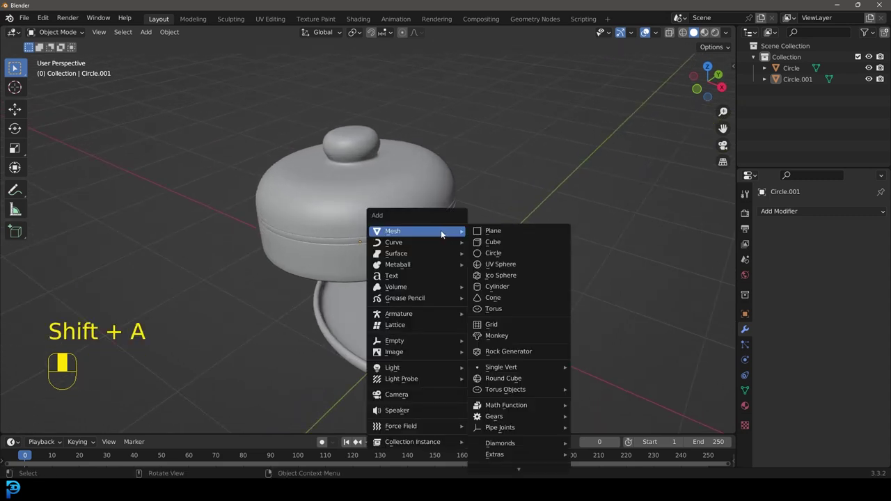
{"action": "left_click", "coordinate": [499, 242]}
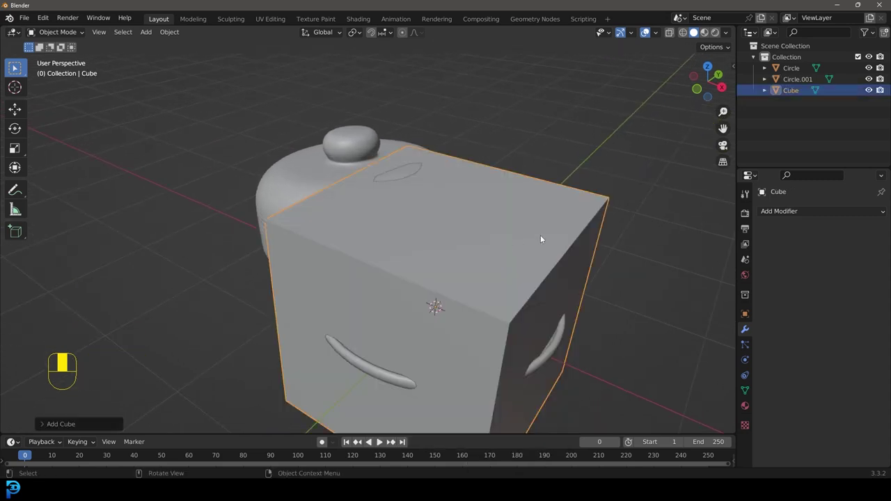
Scale the cube's mesh down uniformly to roughly half size in Edit Mode.
{"action": "scroll", "coordinate": [540, 235], "scroll_direction": "down", "scroll_amount": 5}
{"action": "scroll", "coordinate": [537, 271], "scroll_direction": "up", "scroll_amount": 3}
{"action": "key", "text": "Tab"}
{"action": "key", "text": "s"}
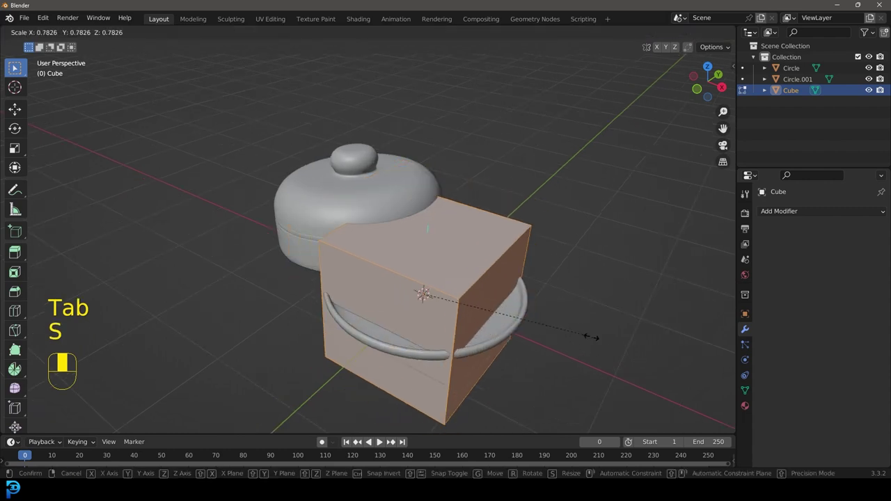
{"action": "left_click", "coordinate": [527, 315]}
Raise the cube's mesh along Z in the front view until its base sits at the plate's surface.
{"action": "key", "text": "KP_1"}
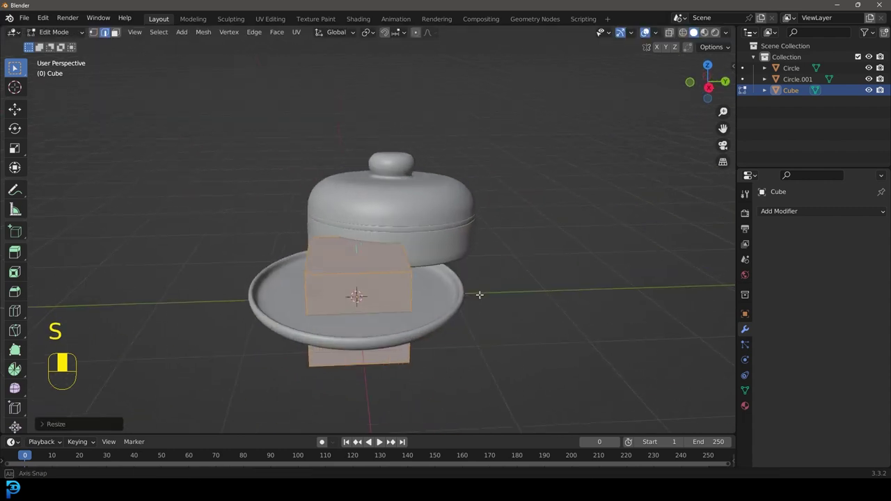
{"action": "scroll", "coordinate": [488, 288], "scroll_direction": "up", "scroll_amount": 3}
{"action": "key", "text": "g"}
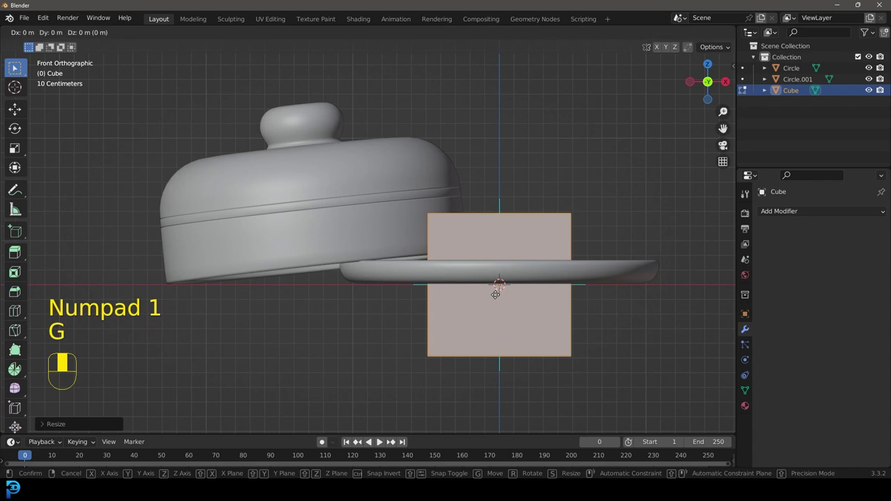
{"action": "key", "text": "z"}
{"action": "left_click", "coordinate": [504, 221]}
{"action": "middle_click_drag", "start_coordinate": [544, 211], "coordinate": [461, 232], "text": "shift"}
{"action": "key", "text": "s"}
{"action": "right_click", "coordinate": [598, 270]}
Stretch the cube along Y in the side view to form a rectangular block.
{"action": "key", "text": "KP_3"}
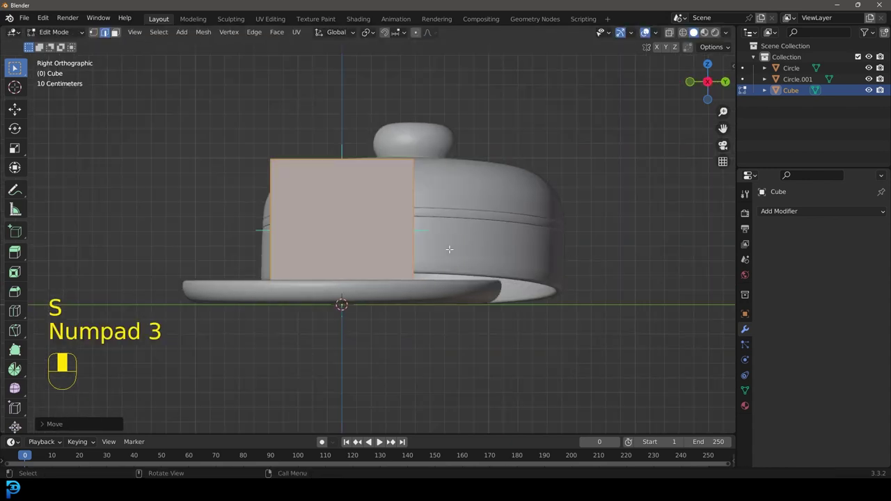
{"action": "key", "text": "s"}
{"action": "middle_click", "coordinate": [462, 252]}
{"action": "left_click", "coordinate": [510, 259]}
{"action": "middle_click_drag", "start_coordinate": [511, 259], "coordinate": [483, 190]}
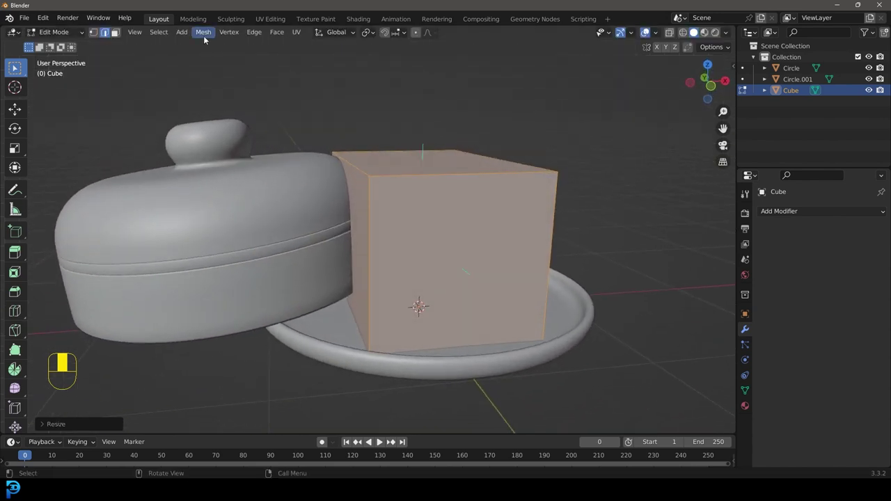
Lower the block's top face by about 0.33 m along Z.
{"action": "left_click", "coordinate": [115, 32]}
{"action": "left_click", "coordinate": [442, 156]}
{"action": "key", "text": "g"}
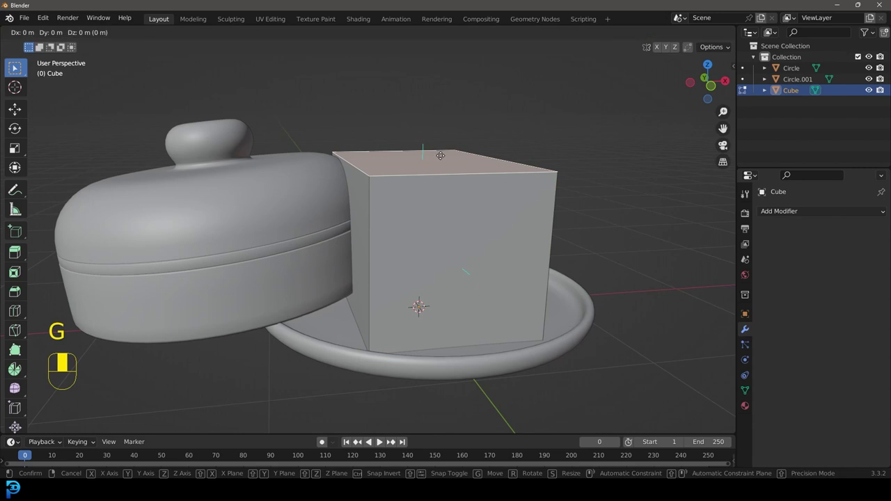
{"action": "key", "text": "z"}
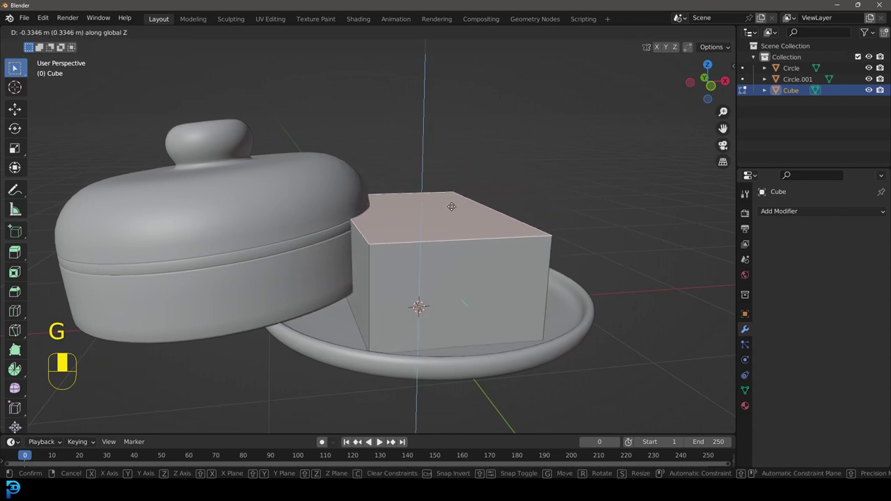
{"action": "left_click", "coordinate": [452, 206]}
Raise the whole block slightly along Z and scale it uniformly to about 0.8.
{"action": "key", "text": "a"}
{"action": "key", "text": "g"}
{"action": "middle_click", "coordinate": [579, 268]}
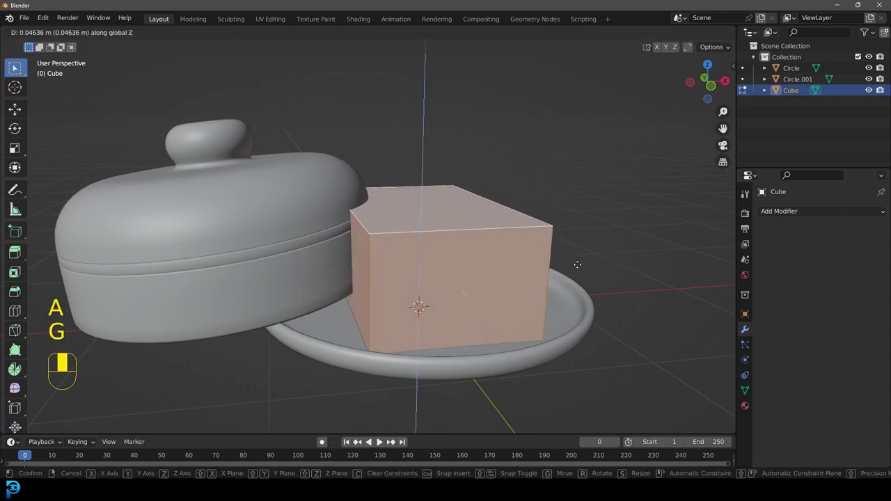
{"action": "key", "text": "shift"}
{"action": "left_click", "coordinate": [581, 261]}
{"action": "key", "text": "s"}
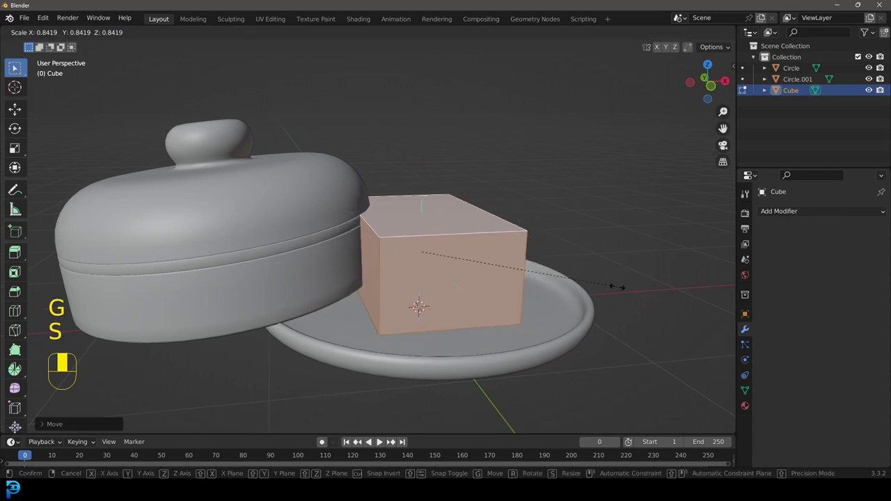
{"action": "left_click", "coordinate": [607, 285]}
{"action": "middle_click_drag", "start_coordinate": [608, 285], "coordinate": [445, 258]}
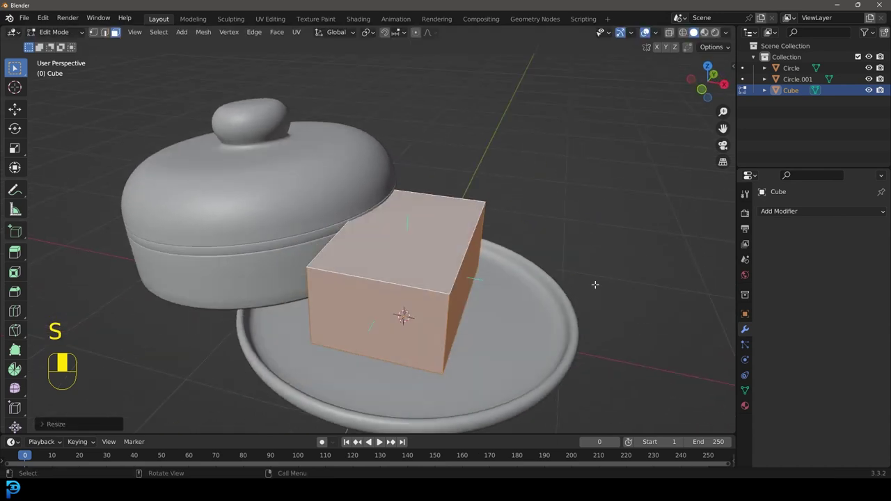
Move the block away from the cover in the top view and rotate it slightly clockwise on the plate.
{"action": "key", "text": "KP_7"}
{"action": "key", "text": "Tab"}
{"action": "key", "text": "g"}
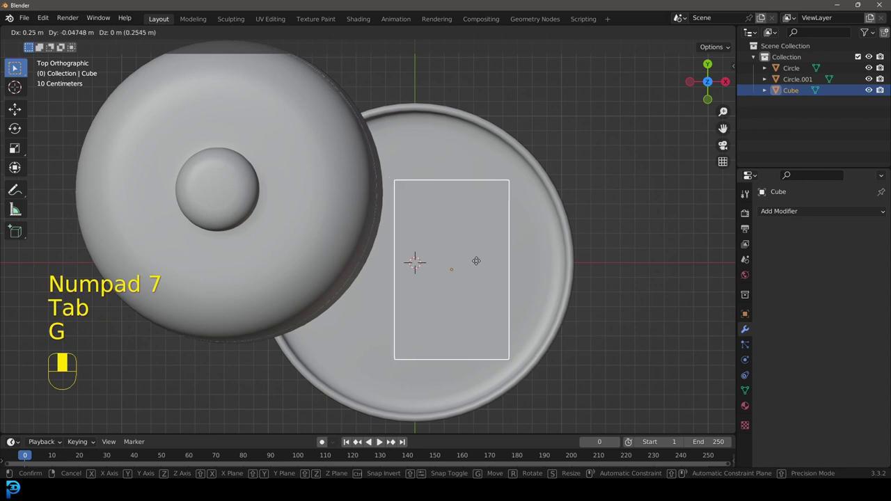
{"action": "left_click", "coordinate": [479, 264]}
{"action": "key", "text": "r"}
{"action": "left_click", "coordinate": [523, 282]}
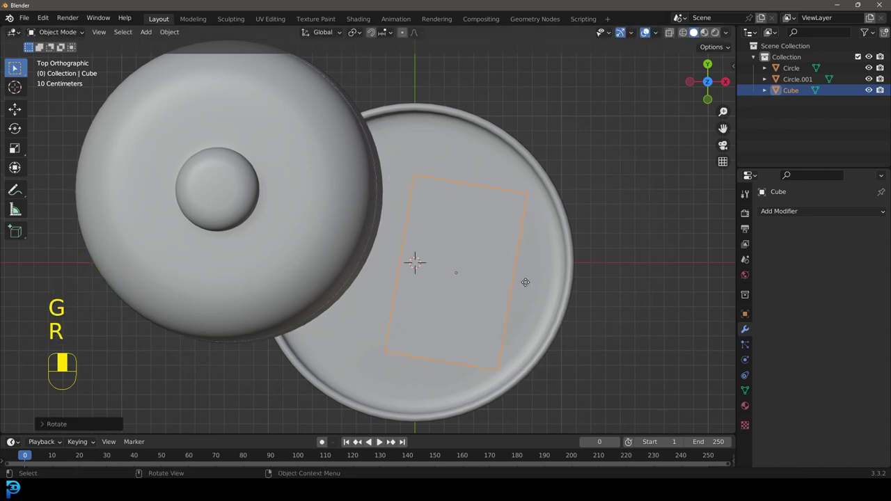
{"action": "key", "text": "g"}
{"action": "right_click", "coordinate": [513, 281]}
Lower the block along Z until its base rests on the plate's inner surface.
{"action": "middle_click_drag", "start_coordinate": [513, 280], "coordinate": [608, 244]}
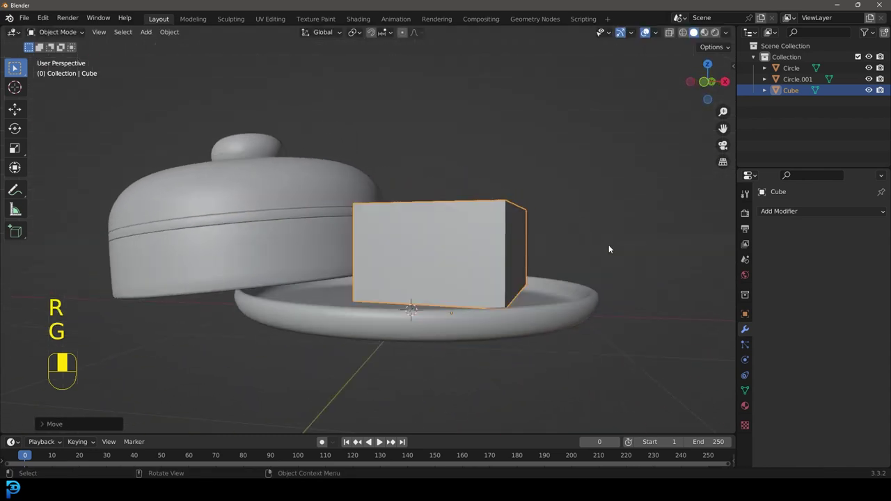
{"action": "key", "text": "KP_1"}
{"action": "key", "text": "z"}
{"action": "scroll", "coordinate": [517, 315], "scroll_direction": "up", "scroll_amount": 2}
{"action": "middle_click_drag", "start_coordinate": [518, 315], "coordinate": [492, 287], "text": "shift"}
{"action": "key", "text": "z"}
{"action": "middle_click_drag", "start_coordinate": [589, 265], "coordinate": [533, 273]}
{"action": "scroll", "coordinate": [533, 277], "scroll_direction": "up", "scroll_amount": 1}
{"action": "key", "text": "g"}
{"action": "middle_click", "coordinate": [533, 277]}
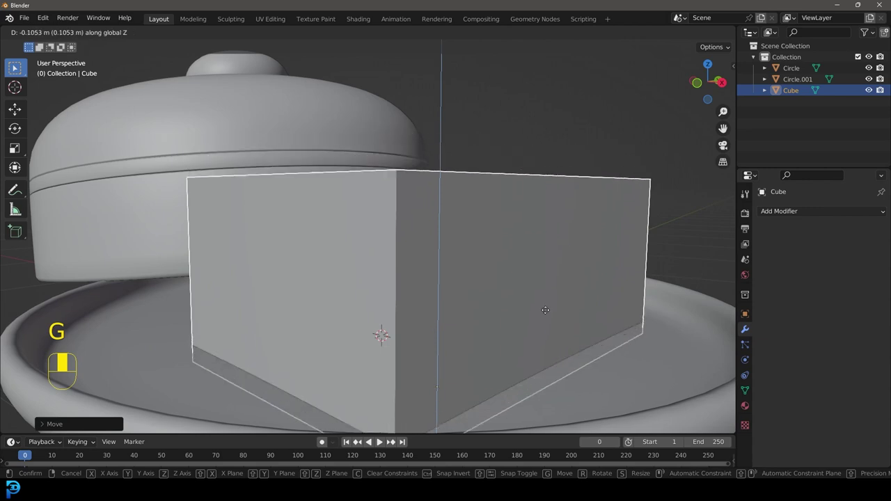
{"action": "left_click", "coordinate": [461, 239]}
Clear the selection and select the butter block on the plate.
{"action": "scroll", "coordinate": [461, 239], "scroll_direction": "down", "scroll_amount": 6}
{"action": "key", "text": "alt+a"}
{"action": "left_click", "coordinate": [333, 244]}
{"action": "middle_click_drag", "start_coordinate": [332, 245], "coordinate": [436, 248]}
{"action": "scroll", "coordinate": [451, 240], "scroll_direction": "up", "scroll_amount": 4}
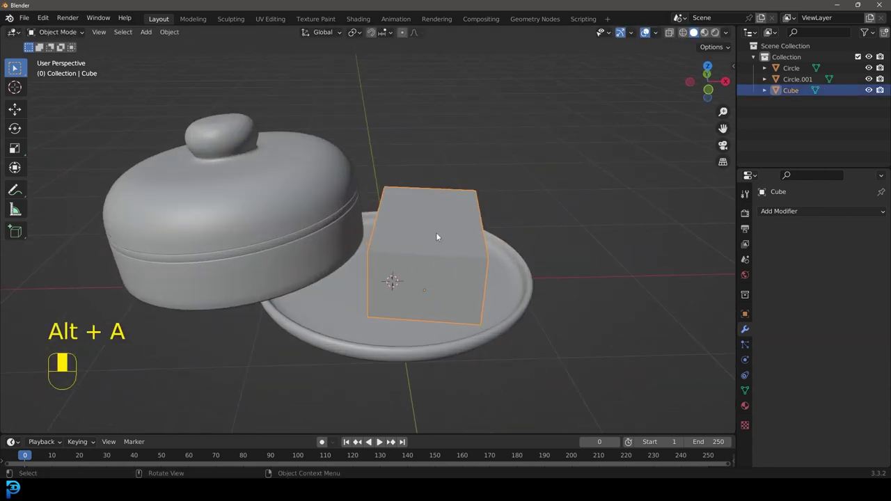
Apply the scale of the butter block.
{"action": "key", "text": "ctrl"}
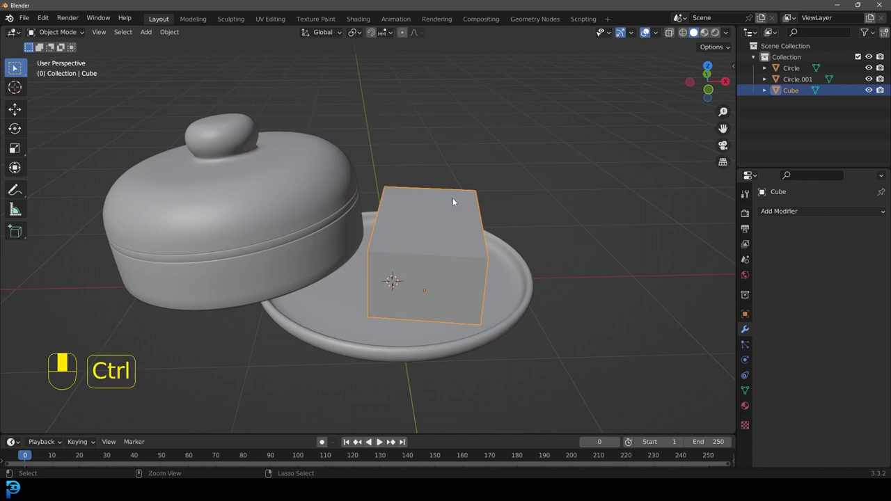
{"action": "key", "text": "ctrl+a"}
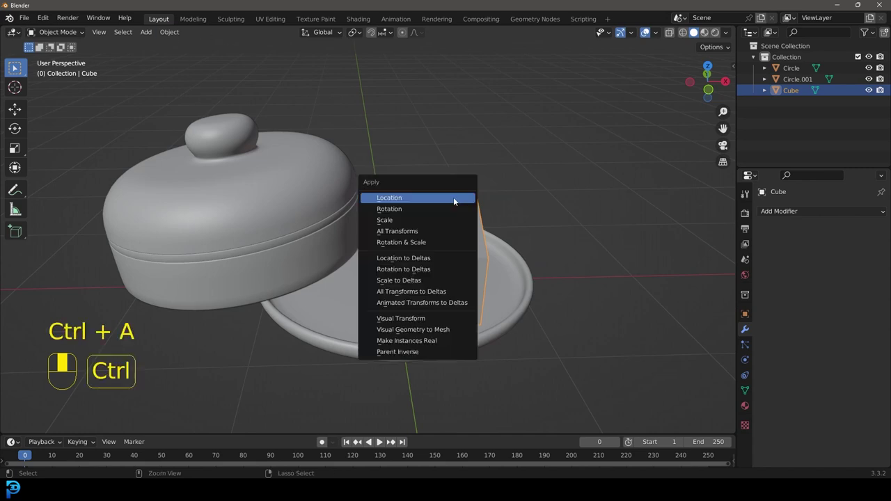
{"action": "left_click", "coordinate": [419, 220]}
{"action": "key", "text": "s"}
{"action": "right_click", "coordinate": [539, 281]}
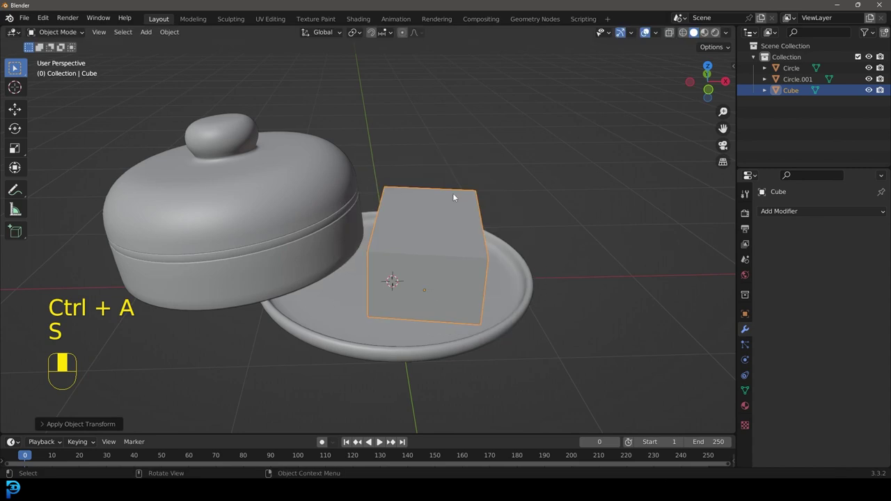
Switch the butter block to sculpting and enable Dyntopo with a detail size of 5 px.
{"action": "left_click", "coordinate": [229, 18]}
{"action": "middle_click_drag", "start_coordinate": [334, 188], "coordinate": [384, 193]}
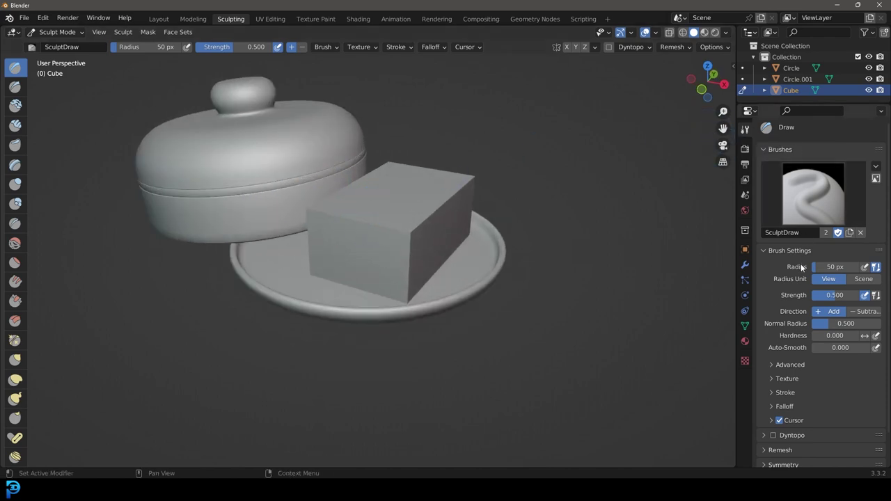
{"action": "scroll", "coordinate": [778, 384], "scroll_direction": "down", "scroll_amount": 2}
{"action": "left_click", "coordinate": [772, 401]}
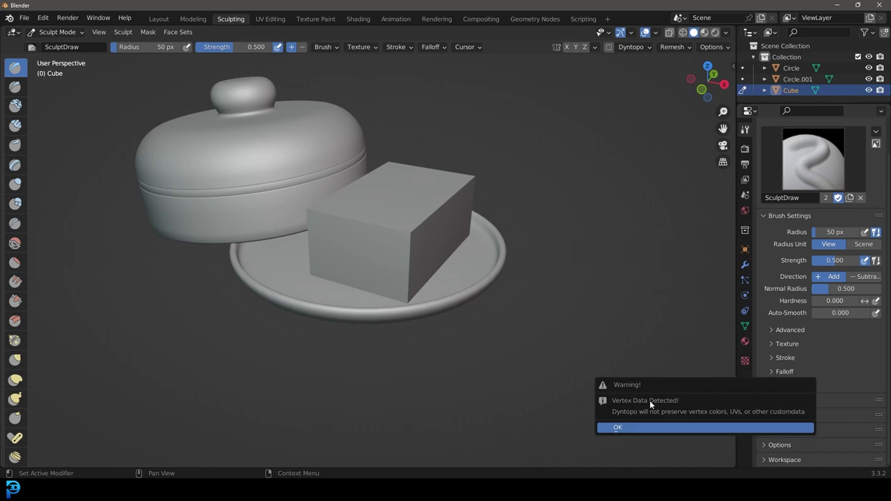
{"action": "left_click", "coordinate": [630, 429]}
{"action": "scroll", "coordinate": [412, 202], "scroll_direction": "up", "scroll_amount": 3}
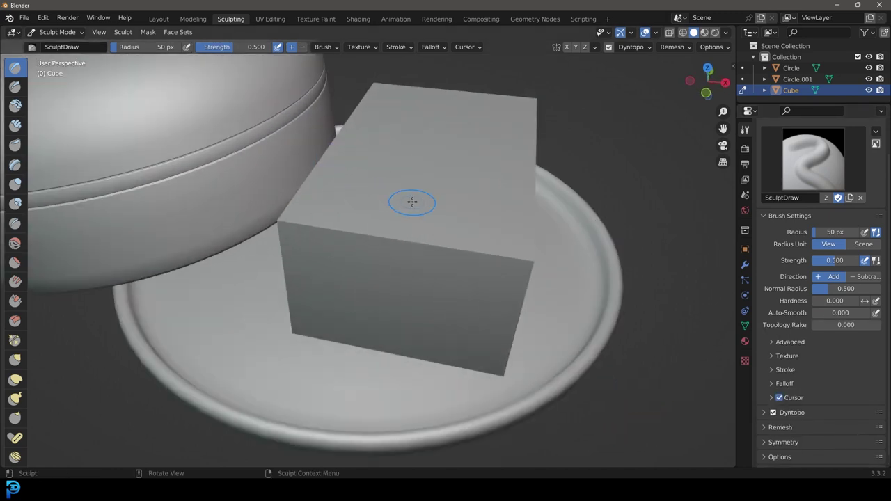
{"action": "left_click", "coordinate": [764, 412]}
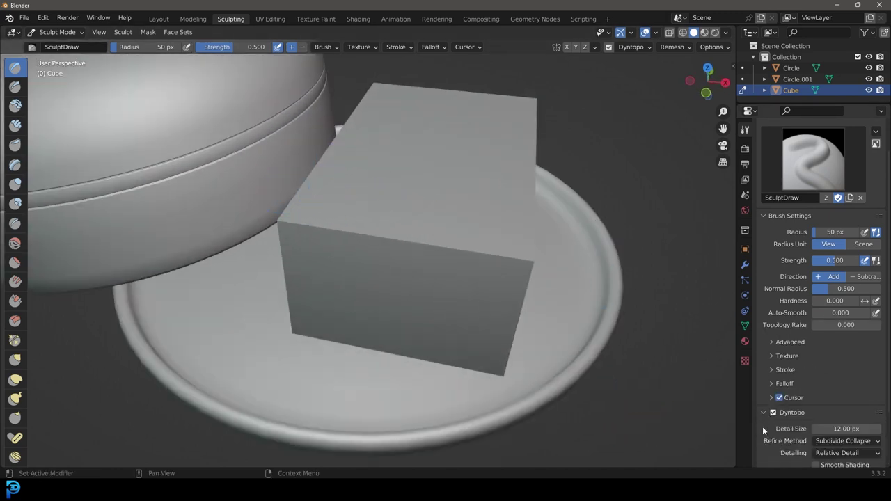
{"action": "scroll", "coordinate": [801, 410], "scroll_direction": "down", "scroll_amount": 3}
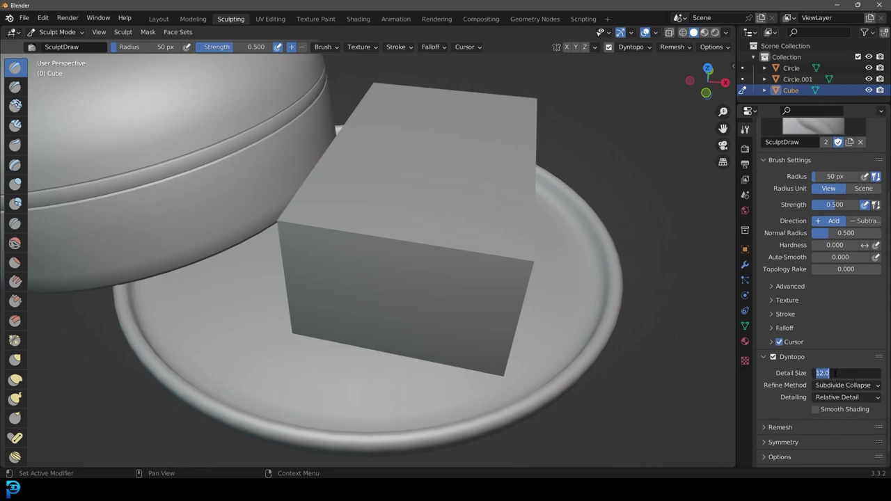
Choose the Clay Strips brush and set its radius to about 62 px and its strength to about 0.331.
{"action": "left_click", "coordinate": [17, 126]}
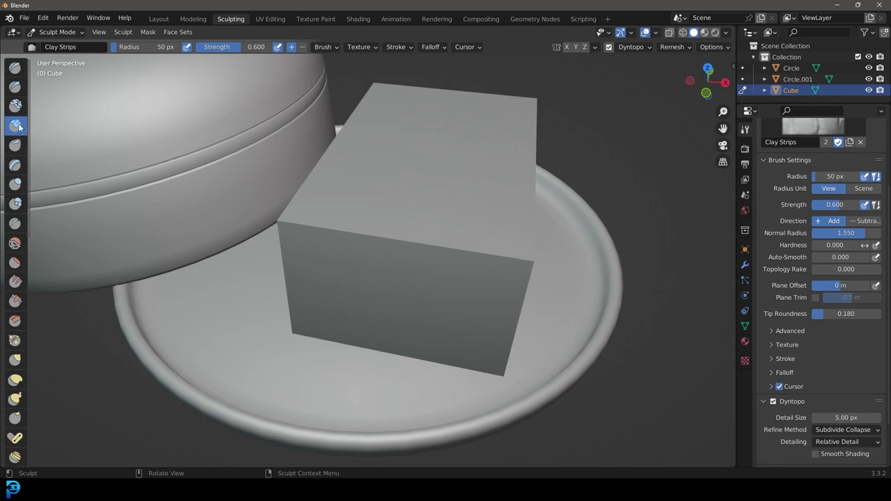
{"action": "middle_click_drag", "start_coordinate": [338, 234], "coordinate": [341, 232]}
{"action": "key", "text": "f"}
{"action": "left_click", "coordinate": [348, 241]}
Sculpt strokes along all the upper edges of the butter block to break up their sharp outline.
{"action": "left_click_drag", "start_coordinate": [308, 209], "coordinate": [507, 223]}
{"action": "middle_click_drag", "start_coordinate": [507, 223], "coordinate": [348, 218]}
{"action": "mouse_move", "coordinate": [348, 219]}
{"action": "left_mouse_down"}
{"action": "mouse_move", "coordinate": [339, 315]}
{"action": "mouse_move", "coordinate": [545, 209]}
{"action": "left_mouse_up"}
{"action": "mouse_move", "coordinate": [571, 195]}
{"action": "middle_mouse_down"}
{"action": "mouse_move", "coordinate": [481, 218]}
{"action": "mouse_move", "coordinate": [465, 196]}
{"action": "middle_mouse_up"}
{"action": "scroll", "coordinate": [380, 225], "scroll_direction": "up", "scroll_amount": 1}
{"action": "left_click_drag", "start_coordinate": [311, 238], "coordinate": [449, 268]}
{"action": "mouse_move", "coordinate": [449, 268]}
{"action": "middle_mouse_down"}
{"action": "mouse_move", "coordinate": [355, 261]}
{"action": "mouse_move", "coordinate": [346, 270]}
{"action": "middle_mouse_up"}
{"action": "mouse_move", "coordinate": [321, 290]}
{"action": "left_mouse_down"}
{"action": "mouse_move", "coordinate": [297, 302]}
{"action": "mouse_move", "coordinate": [513, 183]}
{"action": "left_mouse_up"}
{"action": "scroll", "coordinate": [513, 183], "scroll_direction": "down", "scroll_amount": 5}
{"action": "mouse_move", "coordinate": [513, 183]}
{"action": "middle_mouse_down"}
{"action": "mouse_move", "coordinate": [428, 211]}
{"action": "mouse_move", "coordinate": [397, 264]}
{"action": "middle_mouse_up"}
{"action": "scroll", "coordinate": [397, 264], "scroll_direction": "up", "scroll_amount": 2}
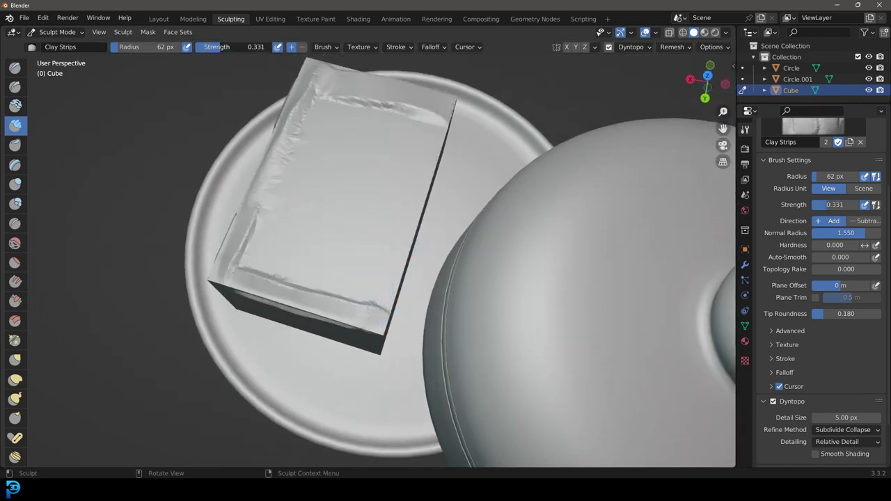
{"action": "scroll", "coordinate": [393, 319], "scroll_direction": "up", "scroll_amount": 3}
{"action": "left_click_drag", "start_coordinate": [394, 320], "coordinate": [479, 91]}
{"action": "scroll", "coordinate": [479, 91], "scroll_direction": "down", "scroll_amount": 5}
{"action": "mouse_move", "coordinate": [480, 91]}
{"action": "middle_mouse_down"}
{"action": "mouse_move", "coordinate": [394, 152]}
{"action": "mouse_move", "coordinate": [320, 164]}
{"action": "middle_mouse_up"}
{"action": "scroll", "coordinate": [466, 237], "scroll_direction": "up", "scroll_amount": 5}
{"action": "left_click_drag", "start_coordinate": [526, 320], "coordinate": [364, 201]}
Sculpt the vertical corner edges and adjoining side borders of the block to soften them unevenly.
{"action": "scroll", "coordinate": [409, 230], "scroll_direction": "down", "scroll_amount": 5}
{"action": "mouse_move", "coordinate": [431, 261]}
{"action": "middle_mouse_down"}
{"action": "mouse_move", "coordinate": [385, 196]}
{"action": "mouse_move", "coordinate": [416, 217]}
{"action": "middle_mouse_up"}
{"action": "scroll", "coordinate": [397, 193], "scroll_direction": "up", "scroll_amount": 5}
{"action": "left_click_drag", "start_coordinate": [396, 88], "coordinate": [410, 300]}
{"action": "scroll", "coordinate": [426, 208], "scroll_direction": "down", "scroll_amount": 5}
{"action": "middle_click_drag", "start_coordinate": [439, 204], "coordinate": [428, 212]}
{"action": "scroll", "coordinate": [428, 212], "scroll_direction": "up", "scroll_amount": 3}
{"action": "mouse_move", "coordinate": [355, 146]}
{"action": "left_mouse_down"}
{"action": "mouse_move", "coordinate": [366, 175]}
{"action": "mouse_move", "coordinate": [372, 286]}
{"action": "left_mouse_up"}
{"action": "left_click_drag", "start_coordinate": [380, 171], "coordinate": [645, 140]}
{"action": "middle_click_drag", "start_coordinate": [619, 159], "coordinate": [535, 167]}
{"action": "middle_click_drag", "start_coordinate": [549, 199], "coordinate": [523, 150], "text": "shift"}
{"action": "left_click_drag", "start_coordinate": [445, 97], "coordinate": [458, 282]}
{"action": "left_click_drag", "start_coordinate": [435, 80], "coordinate": [449, 285]}
{"action": "middle_click_drag", "start_coordinate": [351, 261], "coordinate": [449, 278]}
{"action": "mouse_move", "coordinate": [602, 282]}
{"action": "left_mouse_down"}
{"action": "mouse_move", "coordinate": [458, 291]}
{"action": "mouse_move", "coordinate": [331, 284]}
{"action": "left_mouse_up"}
{"action": "mouse_move", "coordinate": [602, 281]}
{"action": "left_mouse_down"}
{"action": "mouse_move", "coordinate": [489, 299]}
{"action": "mouse_move", "coordinate": [400, 289]}
{"action": "left_mouse_up"}
Continue the Clay Strips strokes around the top corner and down the vertical edge nearest the cover.
{"action": "scroll", "coordinate": [376, 271], "scroll_direction": "down", "scroll_amount": 4}
{"action": "mouse_move", "coordinate": [355, 257]}
{"action": "middle_mouse_down"}
{"action": "mouse_move", "coordinate": [458, 299]}
{"action": "mouse_move", "coordinate": [465, 245]}
{"action": "middle_mouse_up"}
{"action": "scroll", "coordinate": [465, 245], "scroll_direction": "up", "scroll_amount": 2}
{"action": "mouse_move", "coordinate": [448, 286]}
{"action": "left_mouse_down"}
{"action": "mouse_move", "coordinate": [428, 163]}
{"action": "mouse_move", "coordinate": [394, 143]}
{"action": "left_mouse_up"}
{"action": "middle_click_drag", "start_coordinate": [393, 143], "coordinate": [458, 186]}
{"action": "left_click_drag", "start_coordinate": [458, 187], "coordinate": [317, 192]}
{"action": "middle_click_drag", "start_coordinate": [317, 193], "coordinate": [391, 172]}
{"action": "left_click_drag", "start_coordinate": [341, 191], "coordinate": [323, 217]}
{"action": "mouse_move", "coordinate": [325, 213]}
{"action": "middle_mouse_down"}
{"action": "mouse_move", "coordinate": [367, 174]}
{"action": "mouse_move", "coordinate": [339, 123]}
{"action": "middle_mouse_up"}
{"action": "left_click_drag", "start_coordinate": [339, 124], "coordinate": [337, 270]}
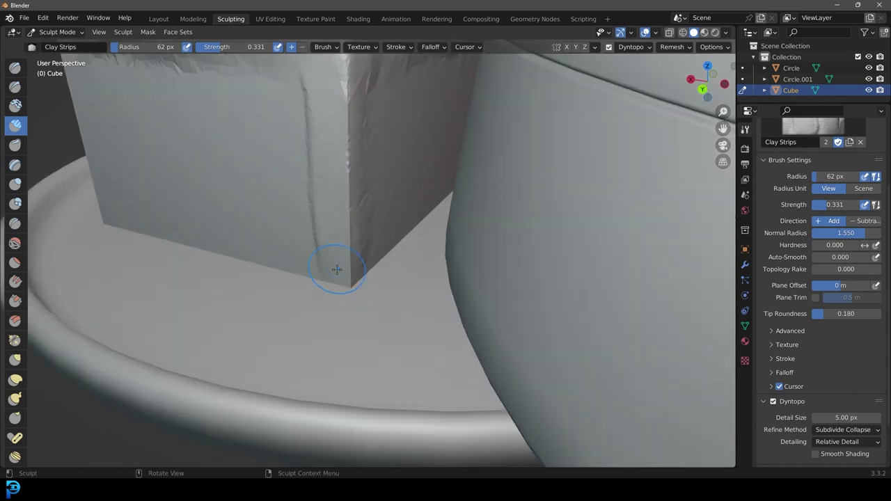
Sculpt uneven horizontal strokes across the block's side faces and smooth the rough patches.
{"action": "mouse_move", "coordinate": [376, 160]}
{"action": "middle_mouse_down"}
{"action": "mouse_move", "coordinate": [417, 202]}
{"action": "mouse_move", "coordinate": [415, 171]}
{"action": "middle_mouse_up"}
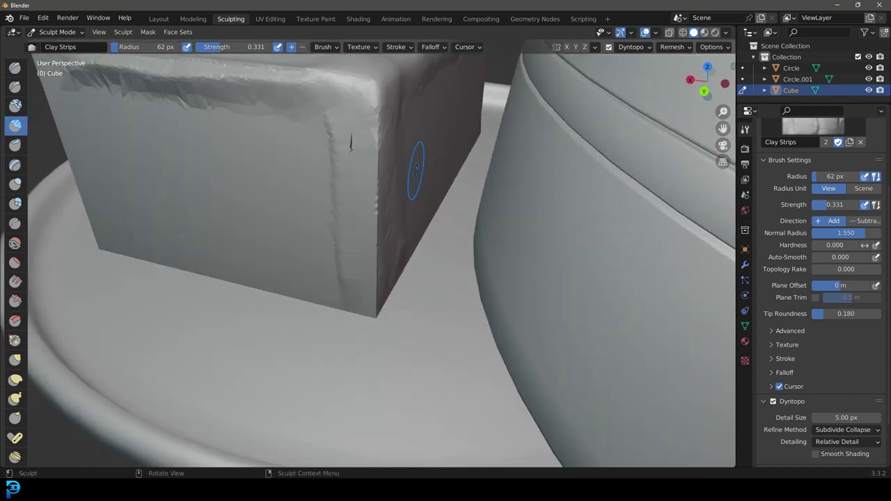
{"action": "left_click_drag", "start_coordinate": [369, 276], "coordinate": [370, 309]}
{"action": "scroll", "coordinate": [348, 308], "scroll_direction": "down", "scroll_amount": 2}
{"action": "mouse_move", "coordinate": [300, 308]}
{"action": "middle_mouse_down"}
{"action": "mouse_move", "coordinate": [334, 307]}
{"action": "mouse_move", "coordinate": [336, 299]}
{"action": "middle_mouse_up"}
{"action": "middle_click_drag", "start_coordinate": [296, 193], "coordinate": [328, 192]}
{"action": "mouse_move", "coordinate": [359, 161]}
{"action": "left_mouse_down"}
{"action": "mouse_move", "coordinate": [370, 202]}
{"action": "mouse_move", "coordinate": [369, 344]}
{"action": "mouse_move", "coordinate": [394, 338]}
{"action": "left_mouse_up"}
{"action": "middle_click_drag", "start_coordinate": [364, 309], "coordinate": [418, 308]}
{"action": "left_click_drag", "start_coordinate": [522, 202], "coordinate": [508, 233]}
{"action": "middle_click_drag", "start_coordinate": [438, 355], "coordinate": [501, 292]}
{"action": "left_click_drag", "start_coordinate": [536, 272], "coordinate": [178, 270]}
{"action": "middle_click_drag", "start_coordinate": [275, 258], "coordinate": [306, 290], "text": "shift"}
{"action": "left_click_drag", "start_coordinate": [500, 267], "coordinate": [230, 250]}
{"action": "mouse_move", "coordinate": [533, 213]}
{"action": "left_mouse_down"}
{"action": "mouse_move", "coordinate": [263, 220]}
{"action": "mouse_move", "coordinate": [522, 177]}
{"action": "mouse_move", "coordinate": [262, 295]}
{"action": "mouse_move", "coordinate": [488, 282]}
{"action": "left_mouse_up"}
{"action": "middle_click_drag", "start_coordinate": [281, 233], "coordinate": [327, 242]}
{"action": "left_click_drag", "start_coordinate": [327, 242], "coordinate": [309, 293], "text": "shift"}
{"action": "middle_click_drag", "start_coordinate": [309, 292], "coordinate": [380, 298]}
{"action": "mouse_move", "coordinate": [376, 299]}
{"action": "left_mouse_down", "text": "shift"}
{"action": "mouse_move", "coordinate": [383, 358]}
{"action": "mouse_move", "coordinate": [393, 171]}
{"action": "left_mouse_up", "text": "shift"}
Add further irregular strokes over the block's faces and along its remaining sharp edges.
{"action": "scroll", "coordinate": [373, 318], "scroll_direction": "up", "scroll_amount": 1}
{"action": "middle_click_drag", "start_coordinate": [327, 226], "coordinate": [376, 268]}
{"action": "left_click_drag", "start_coordinate": [523, 216], "coordinate": [348, 213]}
{"action": "middle_click_drag", "start_coordinate": [342, 320], "coordinate": [369, 273]}
{"action": "mouse_move", "coordinate": [463, 202]}
{"action": "left_mouse_down"}
{"action": "mouse_move", "coordinate": [477, 170]}
{"action": "mouse_move", "coordinate": [247, 212]}
{"action": "left_mouse_up"}
{"action": "left_click_drag", "start_coordinate": [478, 216], "coordinate": [237, 269]}
{"action": "mouse_move", "coordinate": [451, 245]}
{"action": "left_mouse_down"}
{"action": "mouse_move", "coordinate": [320, 273]}
{"action": "mouse_move", "coordinate": [296, 203]}
{"action": "mouse_move", "coordinate": [408, 219]}
{"action": "mouse_move", "coordinate": [429, 262]}
{"action": "left_mouse_up"}
{"action": "scroll", "coordinate": [358, 241], "scroll_direction": "down", "scroll_amount": 3}
{"action": "mouse_move", "coordinate": [418, 244]}
{"action": "middle_mouse_down"}
{"action": "mouse_move", "coordinate": [401, 312]}
{"action": "mouse_move", "coordinate": [417, 317]}
{"action": "middle_mouse_up"}
{"action": "scroll", "coordinate": [422, 313], "scroll_direction": "up", "scroll_amount": 1}
{"action": "left_click_drag", "start_coordinate": [451, 248], "coordinate": [295, 235]}
{"action": "middle_click_drag", "start_coordinate": [369, 238], "coordinate": [370, 348], "text": "shift"}
{"action": "mouse_move", "coordinate": [346, 348]}
{"action": "left_mouse_down"}
{"action": "mouse_move", "coordinate": [313, 243]}
{"action": "mouse_move", "coordinate": [329, 131]}
{"action": "left_mouse_up"}
{"action": "mouse_move", "coordinate": [328, 161]}
{"action": "left_mouse_down"}
{"action": "mouse_move", "coordinate": [449, 215]}
{"action": "mouse_move", "coordinate": [370, 383]}
{"action": "mouse_move", "coordinate": [364, 175]}
{"action": "mouse_move", "coordinate": [395, 303]}
{"action": "left_mouse_up"}
{"action": "scroll", "coordinate": [395, 303], "scroll_direction": "down", "scroll_amount": 5}
Sculpt several slanted ridges across the block's end face and smooth them into the surface.
{"action": "middle_click_drag", "start_coordinate": [395, 302], "coordinate": [410, 247]}
{"action": "scroll", "coordinate": [410, 246], "scroll_direction": "up", "scroll_amount": 2}
{"action": "mouse_move", "coordinate": [410, 246]}
{"action": "left_mouse_down", "text": "shift"}
{"action": "mouse_move", "coordinate": [306, 284]}
{"action": "mouse_move", "coordinate": [309, 220]}
{"action": "left_mouse_up", "text": "shift"}
{"action": "mouse_move", "coordinate": [409, 233]}
{"action": "middle_mouse_down"}
{"action": "mouse_move", "coordinate": [260, 229]}
{"action": "mouse_move", "coordinate": [373, 253]}
{"action": "mouse_move", "coordinate": [328, 258]}
{"action": "mouse_move", "coordinate": [330, 249]}
{"action": "middle_mouse_up"}
{"action": "left_click_drag", "start_coordinate": [401, 225], "coordinate": [268, 243]}
{"action": "left_click_drag", "start_coordinate": [397, 254], "coordinate": [276, 285]}
{"action": "left_click_drag", "start_coordinate": [435, 295], "coordinate": [294, 327]}
{"action": "left_click_drag", "start_coordinate": [394, 320], "coordinate": [244, 325]}
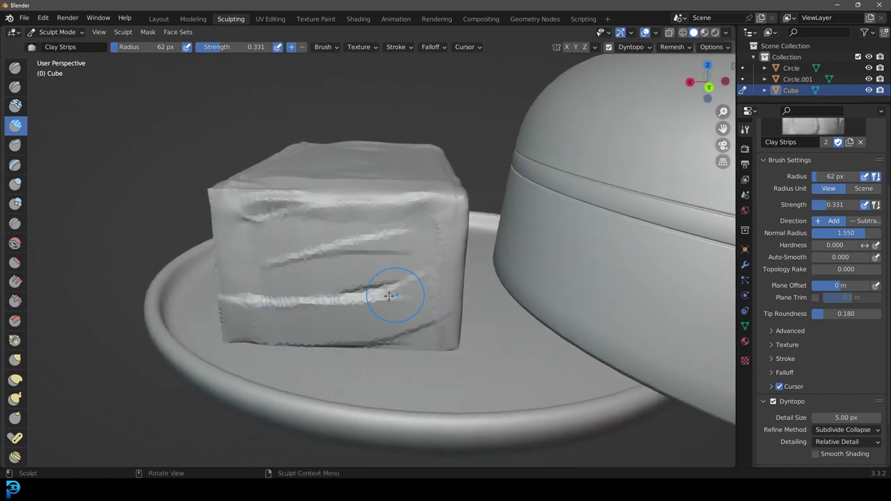
{"action": "left_click_drag", "start_coordinate": [369, 297], "coordinate": [332, 217], "text": "shift"}
Examine the sculpted butter block from several sides and from above.
{"action": "middle_click_drag", "start_coordinate": [221, 252], "coordinate": [310, 202]}
{"action": "middle_click_drag", "start_coordinate": [292, 275], "coordinate": [398, 279]}
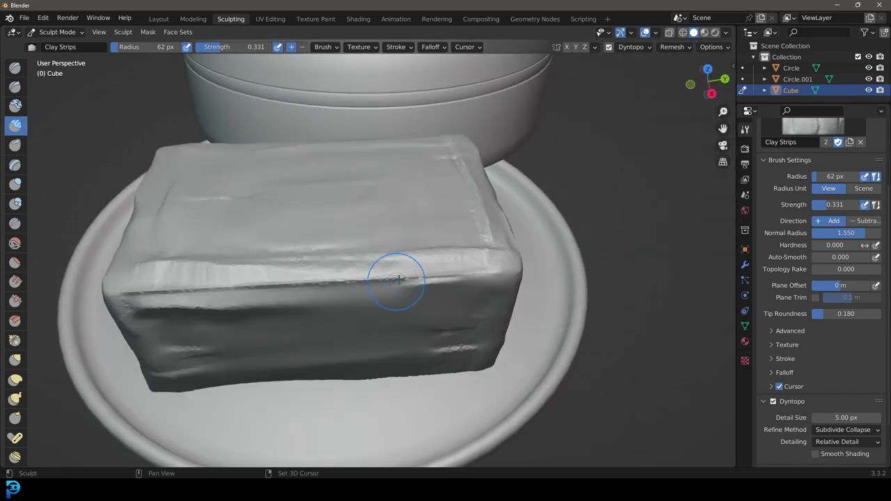
{"action": "middle_click_drag", "start_coordinate": [196, 288], "coordinate": [268, 288]}
{"action": "scroll", "coordinate": [254, 338], "scroll_direction": "down", "scroll_amount": 5}
{"action": "middle_click_drag", "start_coordinate": [255, 339], "coordinate": [404, 262]}
{"action": "scroll", "coordinate": [400, 278], "scroll_direction": "up", "scroll_amount": 8}
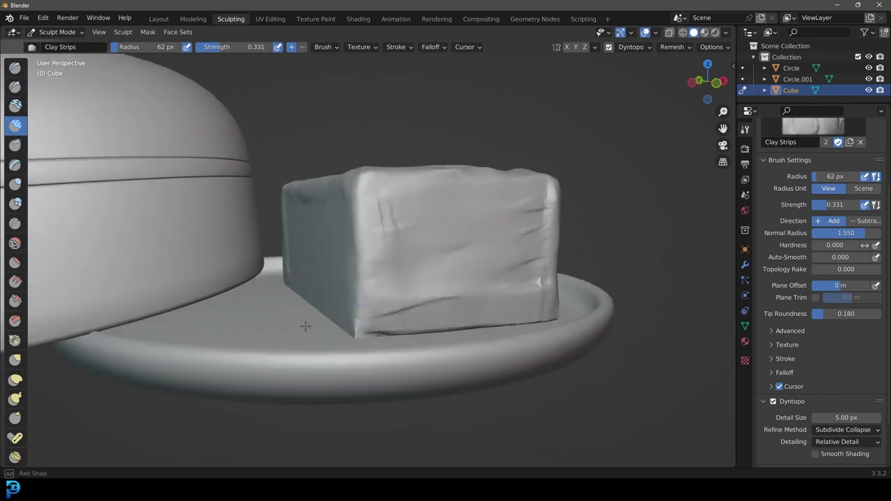
{"action": "middle_click_drag", "start_coordinate": [430, 287], "coordinate": [423, 239]}
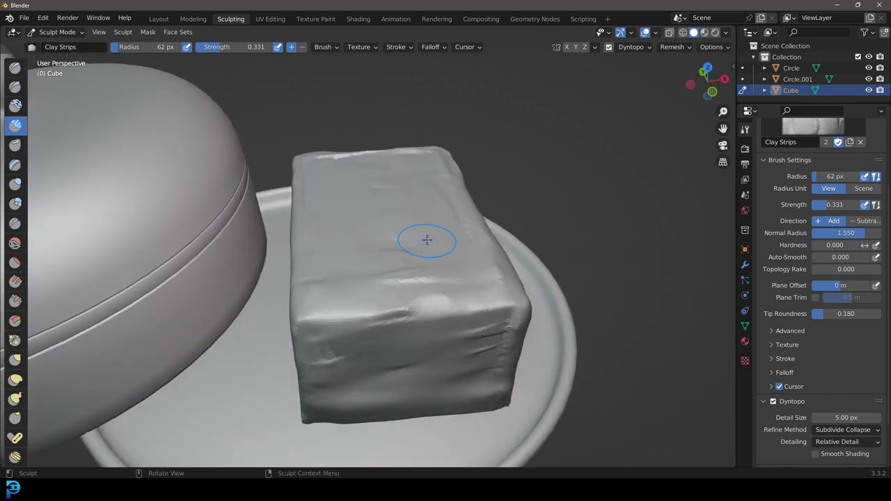
Return to the Layout workspace and shade the butter block smooth.
{"action": "left_click", "coordinate": [158, 19]}
{"action": "scroll", "coordinate": [451, 205], "scroll_direction": "up", "scroll_amount": 3}
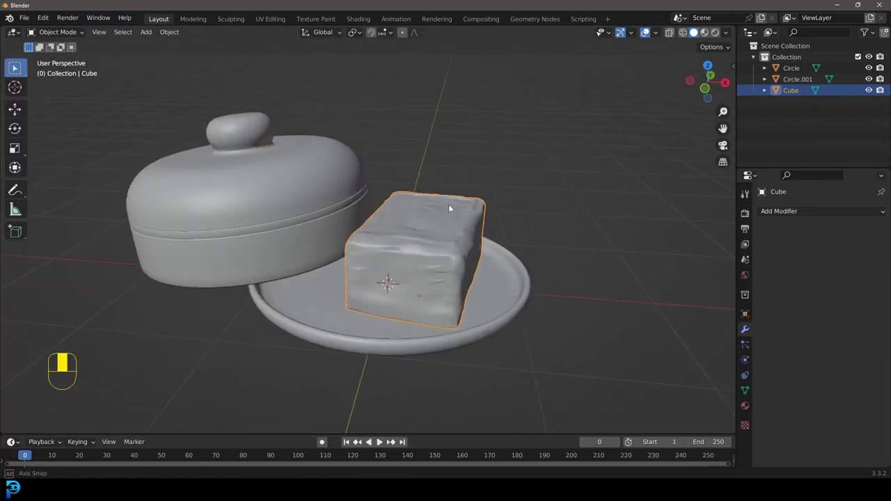
{"action": "right_click", "coordinate": [423, 187]}
{"action": "left_click", "coordinate": [422, 187]}
{"action": "scroll", "coordinate": [610, 248], "scroll_direction": "down", "scroll_amount": 3}
{"action": "middle_click_drag", "start_coordinate": [610, 249], "coordinate": [572, 213]}
{"action": "middle_click_drag", "start_coordinate": [437, 224], "coordinate": [414, 226]}
Add a plane in the front view and move it well above the plate and butter.
{"action": "key", "text": "KP_1"}
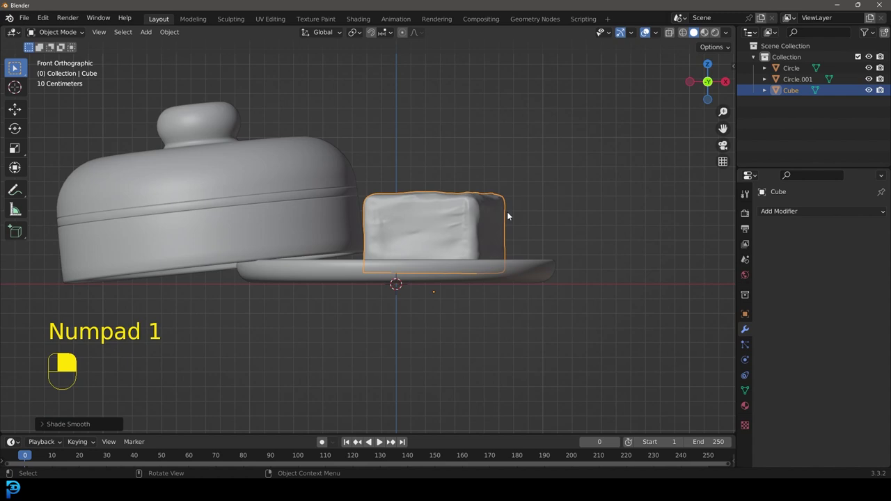
{"action": "key", "text": "shift+a"}
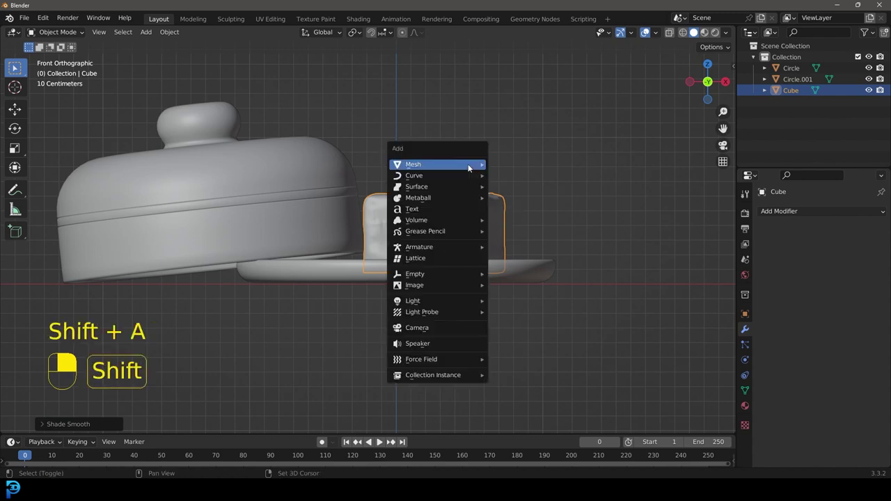
{"action": "mouse_move", "coordinate": [468, 165]}
{"action": "left_click", "coordinate": [513, 163]}
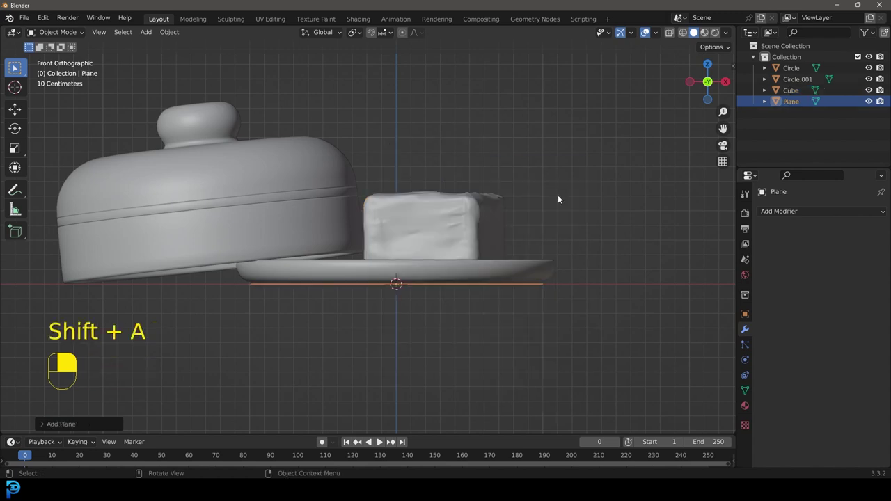
{"action": "middle_click_drag", "start_coordinate": [447, 310], "coordinate": [423, 408], "text": "shift"}
{"action": "key", "text": "g"}
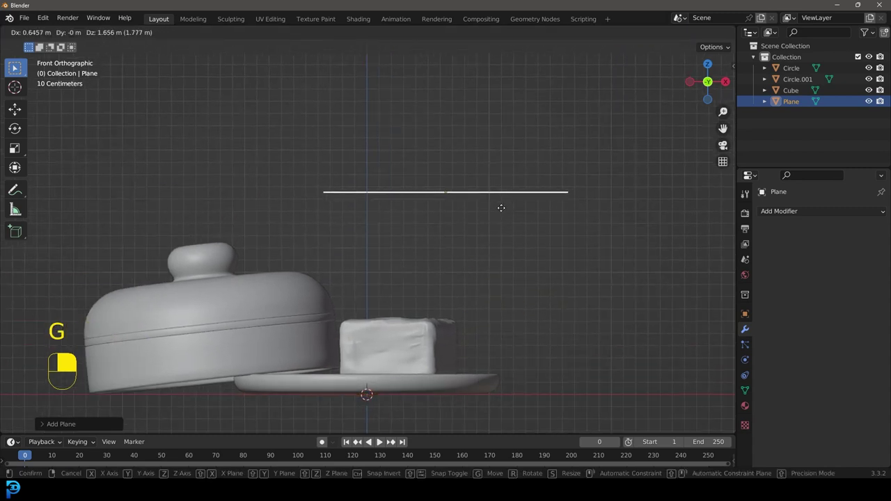
{"action": "left_click", "coordinate": [499, 206]}
Rotate the plane's geometry 90 degrees about X in Edit Mode so it faces the front view.
{"action": "key", "text": "Tab"}
{"action": "middle_click_drag", "start_coordinate": [501, 282], "coordinate": [439, 260], "text": "shift"}
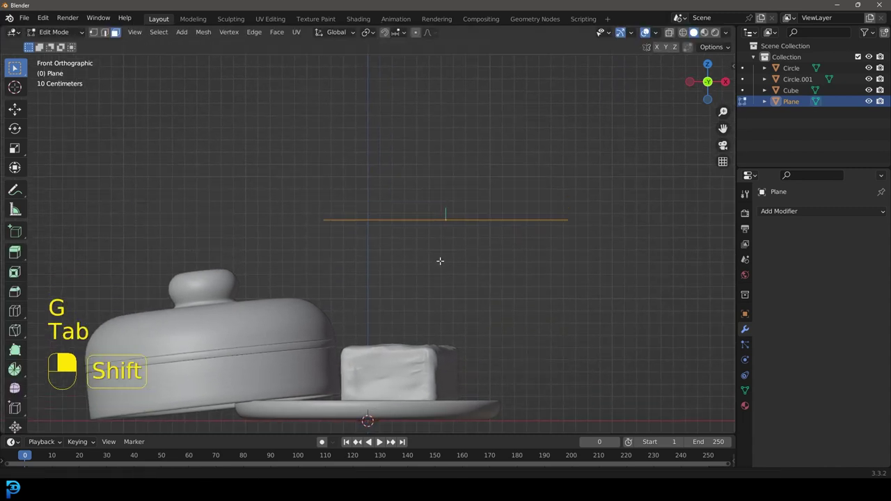
{"action": "scroll", "coordinate": [485, 266], "scroll_direction": "up", "scroll_amount": 2}
{"action": "key", "text": "r"}
{"action": "type", "text": "x"}
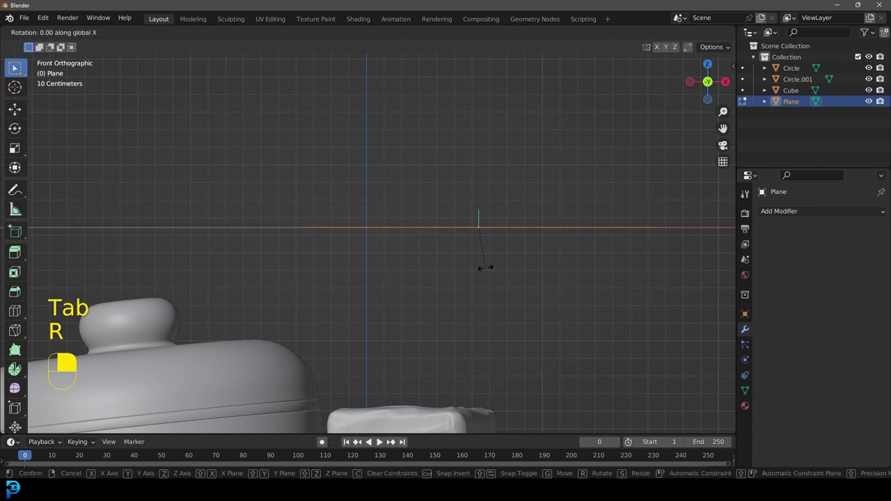
{"action": "type", "text": "90"}
{"action": "key", "text": "Return"}
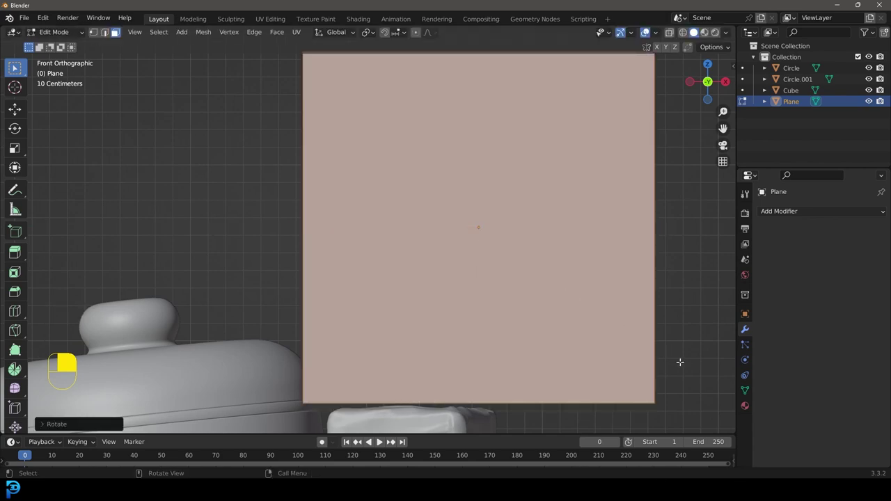
Scale the plane's geometry down to about 0.13 and stretch it along X into a long narrow handle.
{"action": "key", "text": "s"}
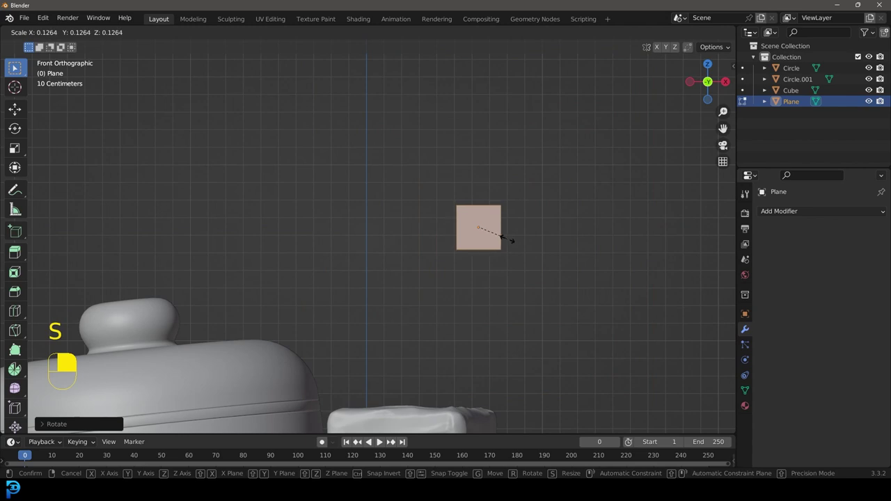
{"action": "left_click", "coordinate": [508, 241]}
{"action": "key", "text": "s"}
{"action": "key", "text": "x"}
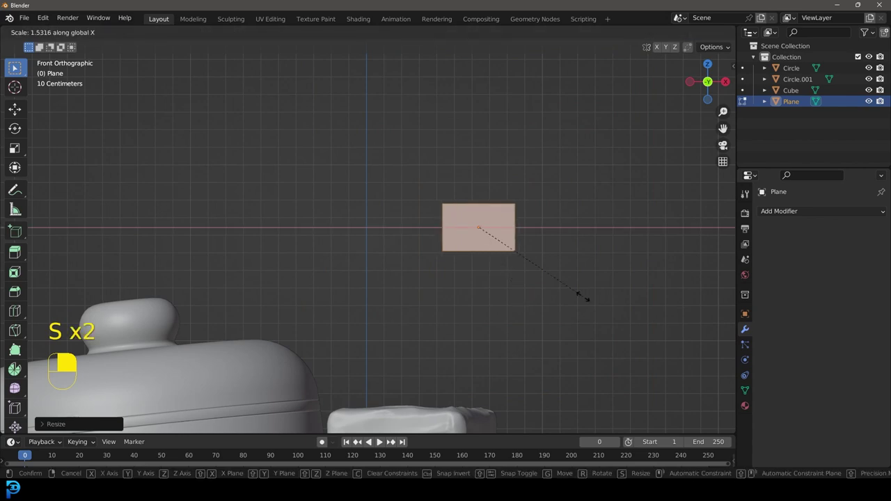
{"action": "left_click", "coordinate": [110, 310]}
Select the handle's short edge on the cover side and extrude it about 0.15 m outward and slightly upward.
{"action": "left_click", "coordinate": [368, 215]}
{"action": "middle_click_drag", "start_coordinate": [368, 220], "coordinate": [448, 233], "text": "shift"}
{"action": "scroll", "coordinate": [448, 233], "scroll_direction": "up", "scroll_amount": 1}
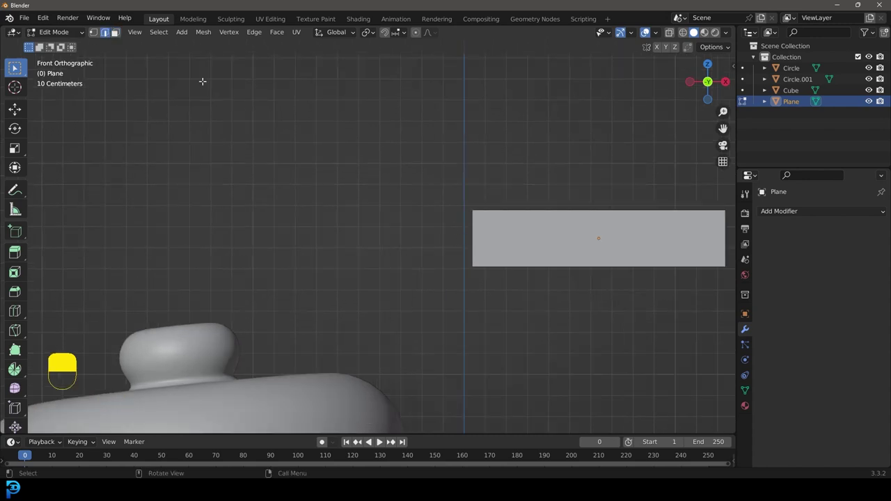
{"action": "left_click", "coordinate": [475, 229]}
{"action": "scroll", "coordinate": [475, 229], "scroll_direction": "down", "scroll_amount": 2}
{"action": "scroll", "coordinate": [429, 285], "scroll_direction": "up", "scroll_amount": 2}
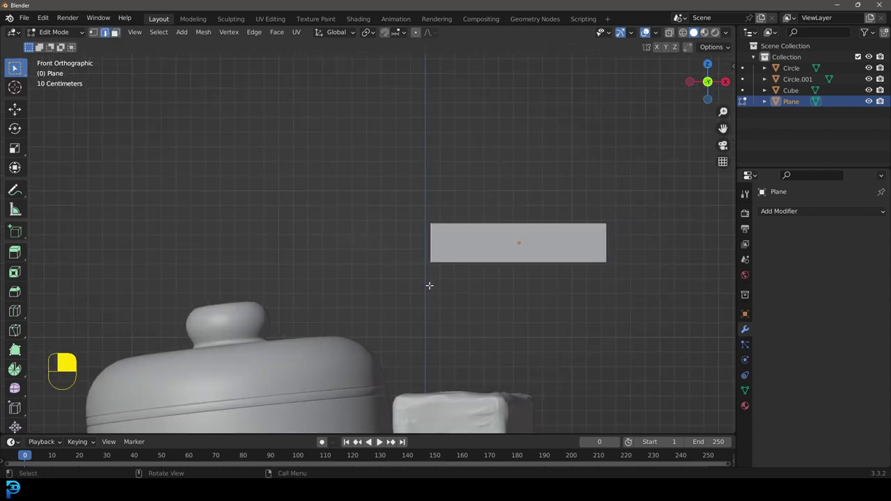
{"action": "key", "text": "e"}
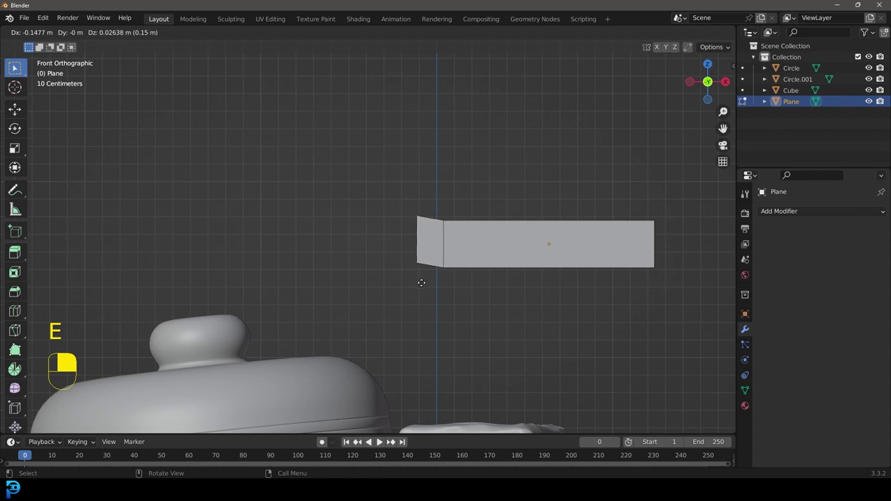
{"action": "left_click", "coordinate": [423, 279]}
Shorten the extruded edge along Z and shift it so its upper end lines up with the handle's top.
{"action": "key", "text": "s"}
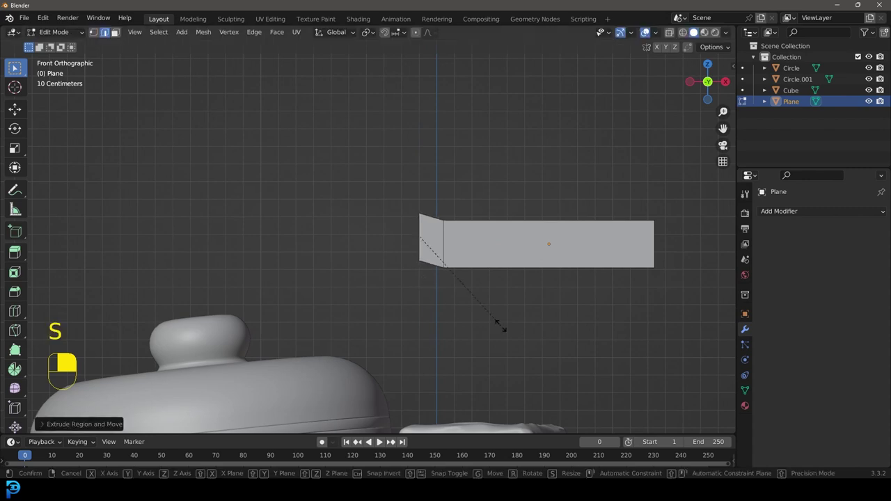
{"action": "key", "text": "z"}
{"action": "left_click", "coordinate": [482, 312]}
{"action": "key", "text": "g"}
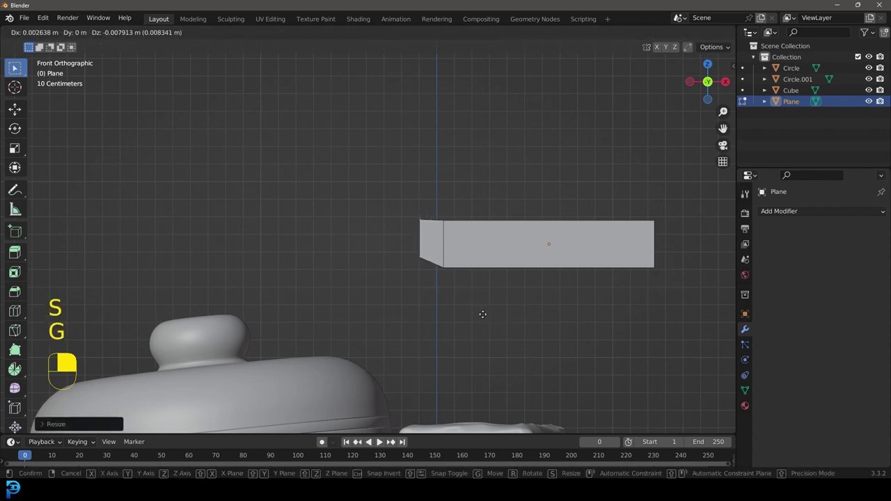
{"action": "left_click", "coordinate": [483, 314]}
Extrude the neck's end edge outward into a long blade section and add four evenly spaced loop cuts across it.
{"action": "key", "text": "e"}
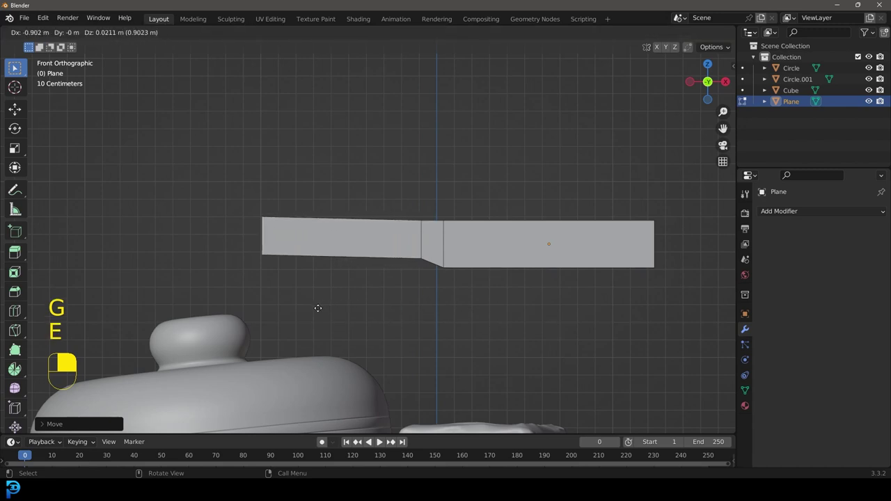
{"action": "left_click", "coordinate": [286, 310]}
{"action": "scroll", "coordinate": [300, 296], "scroll_direction": "up", "scroll_amount": 2}
{"action": "key", "text": "ctrl+r"}
{"action": "scroll", "coordinate": [375, 208], "scroll_direction": "up", "scroll_amount": 1}
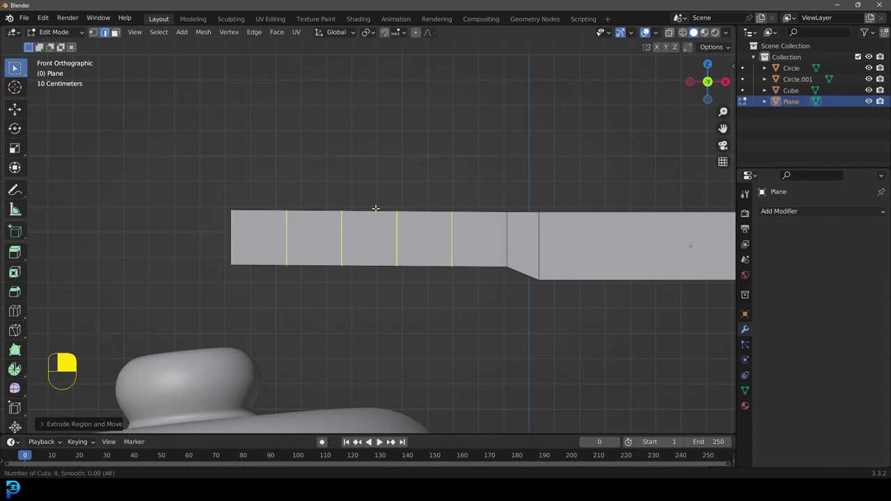
{"action": "left_click", "coordinate": [375, 208]}
{"action": "left_click", "coordinate": [375, 208]}
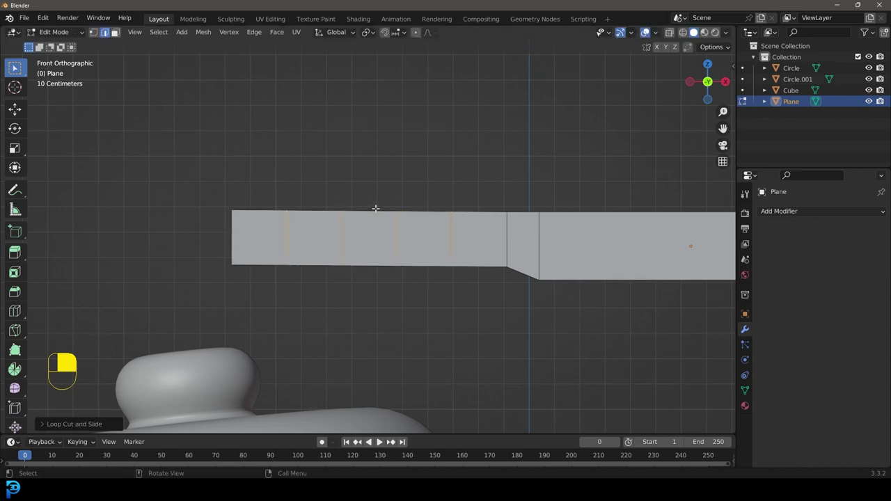
Pull the blade's middle lower edges down about 0.1 m, and lower the centre edge slightly further to form a curved belly.
{"action": "left_click", "coordinate": [364, 263]}
{"action": "left_click", "coordinate": [415, 268], "text": "shift"}
{"action": "key", "text": "g"}
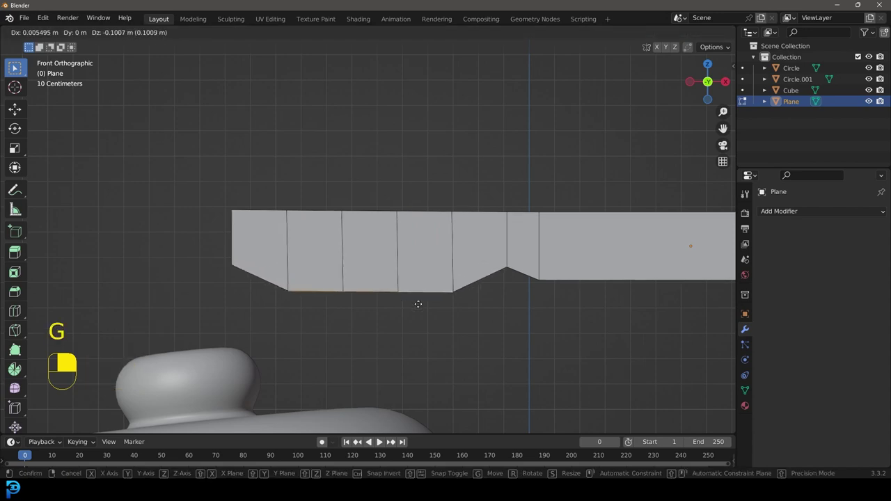
{"action": "left_click", "coordinate": [416, 305]}
{"action": "left_click", "coordinate": [367, 286]}
{"action": "key", "text": "g"}
{"action": "left_click", "coordinate": [369, 293]}
Add three loop cuts across the handle and pull its middle lower edges slightly downward.
{"action": "scroll", "coordinate": [417, 279], "scroll_direction": "down", "scroll_amount": 2}
{"action": "middle_click_drag", "start_coordinate": [510, 261], "coordinate": [390, 268], "text": "shift"}
{"action": "key", "text": "ctrl+r"}
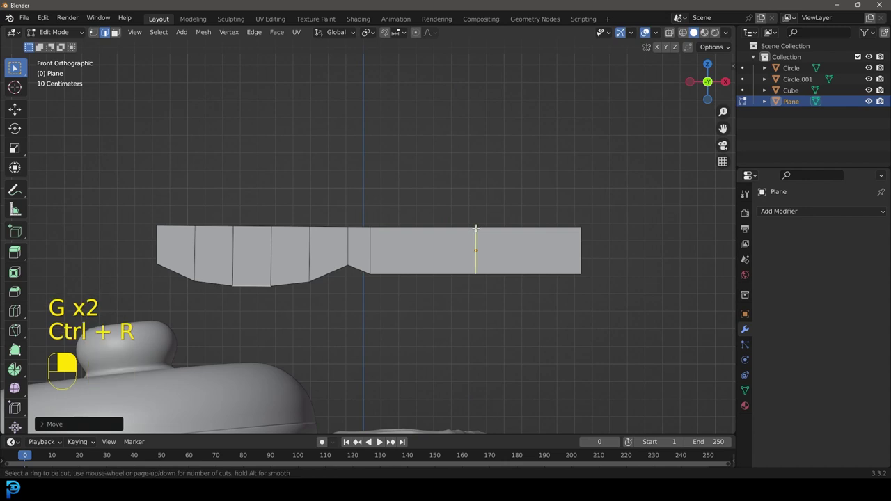
{"action": "scroll", "coordinate": [475, 227], "scroll_direction": "up", "scroll_amount": 1}
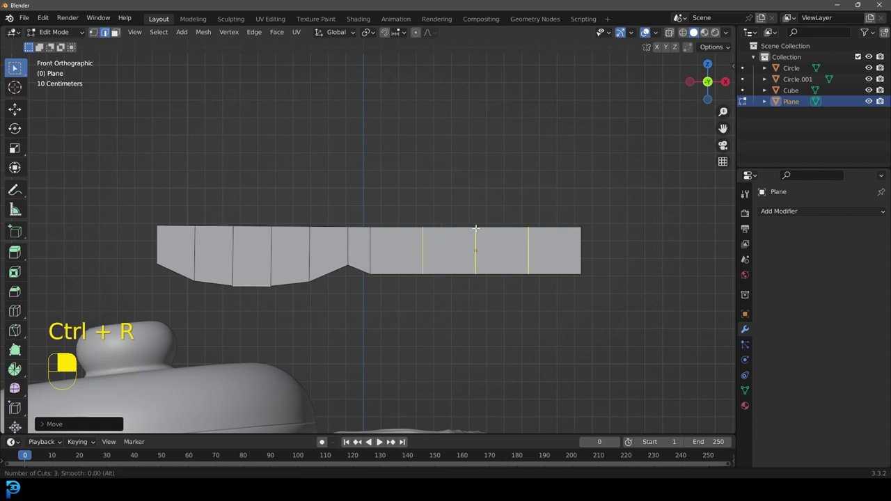
{"action": "left_click", "coordinate": [475, 228]}
{"action": "left_click", "coordinate": [468, 274]}
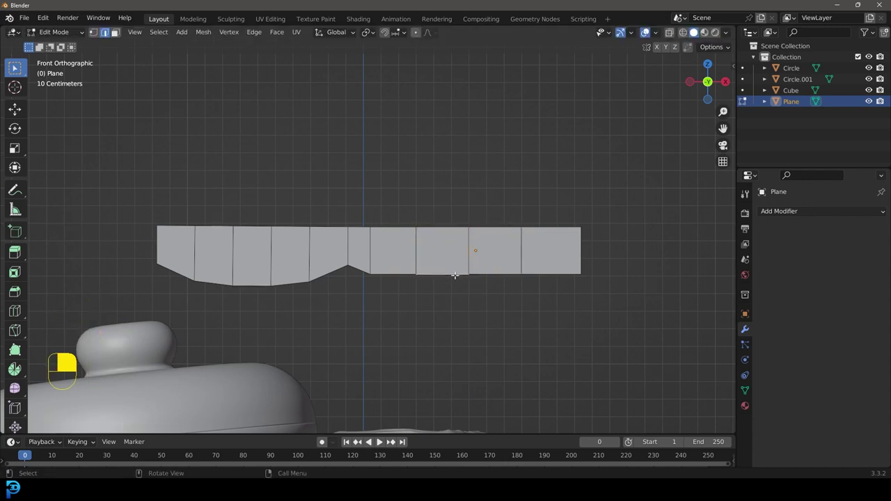
{"action": "key", "text": "g"}
{"action": "left_click", "coordinate": [496, 302]}
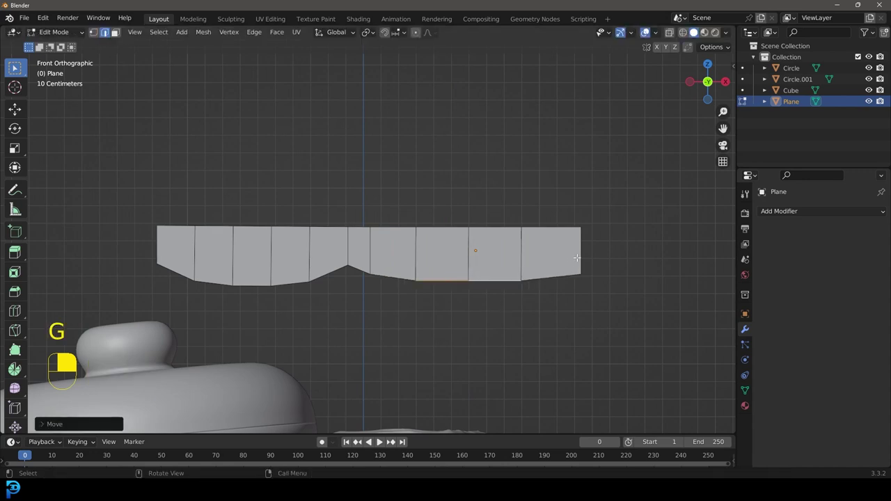
Add a centred lengthwise loop cut through the whole knife, from blade tip to handle end.
{"action": "scroll", "coordinate": [467, 252], "scroll_direction": "down", "scroll_amount": 1}
{"action": "middle_click_drag", "start_coordinate": [276, 259], "coordinate": [425, 273], "text": "shift"}
{"action": "scroll", "coordinate": [376, 271], "scroll_direction": "up", "scroll_amount": 1}
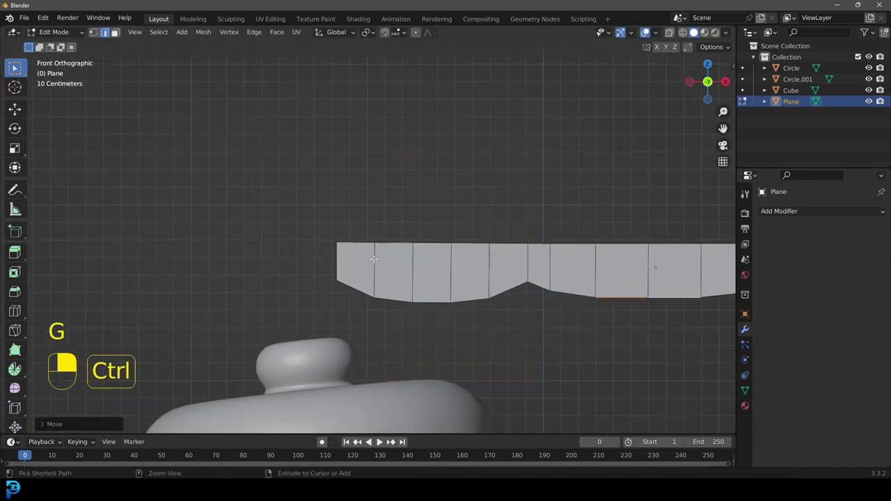
{"action": "key", "text": "ctrl+r"}
{"action": "left_click", "coordinate": [384, 262]}
{"action": "right_click", "coordinate": [383, 263]}
{"action": "scroll", "coordinate": [360, 271], "scroll_direction": "up", "scroll_amount": 2}
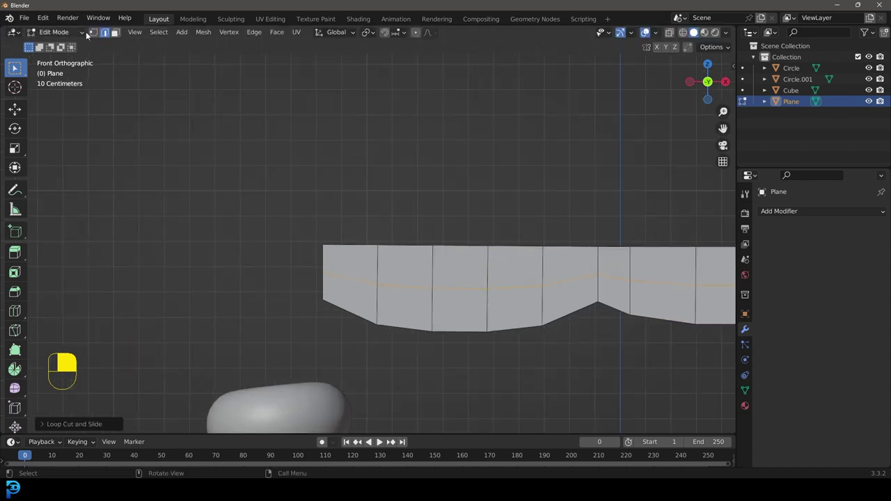
Pull the middle vertex of the blade tip outward into a point and raise the tip's upper corner slightly.
{"action": "left_click", "coordinate": [91, 33]}
{"action": "left_click", "coordinate": [320, 273]}
{"action": "key", "text": "g"}
{"action": "left_click", "coordinate": [324, 290]}
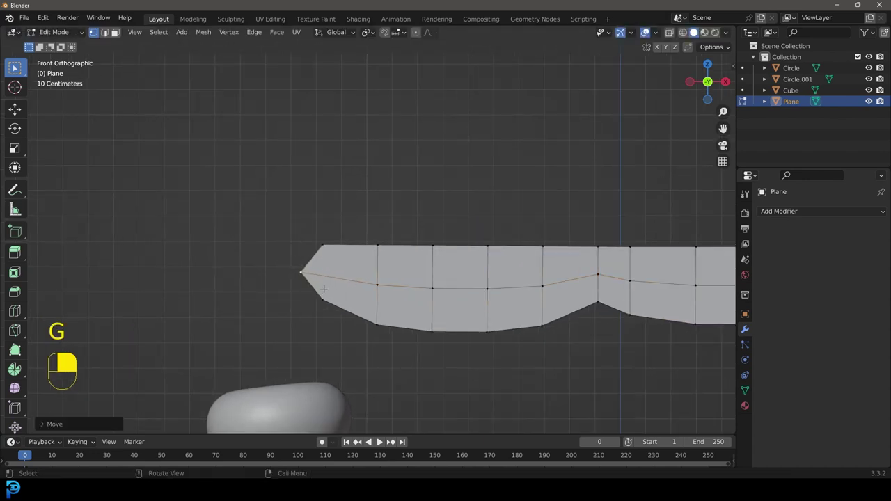
{"action": "left_click", "coordinate": [324, 244]}
{"action": "key", "text": "g"}
{"action": "left_click", "coordinate": [321, 237]}
Nudge the top-edge vertices beside the blade tip and at the neck to smooth the knife's spine.
{"action": "left_click", "coordinate": [375, 248]}
{"action": "key", "text": "g"}
{"action": "left_click", "coordinate": [374, 244]}
{"action": "left_click", "coordinate": [595, 245]}
{"action": "key", "text": "g"}
{"action": "left_click", "coordinate": [598, 245]}
Reposition the vertices at the handle's outer end to give it a rounded outline.
{"action": "scroll", "coordinate": [613, 265], "scroll_direction": "down", "scroll_amount": 4}
{"action": "middle_click_drag", "start_coordinate": [630, 288], "coordinate": [535, 269], "text": "shift"}
{"action": "scroll", "coordinate": [550, 259], "scroll_direction": "up", "scroll_amount": 2}
{"action": "left_click", "coordinate": [647, 229]}
{"action": "key", "text": "g"}
{"action": "left_click", "coordinate": [652, 236]}
{"action": "left_click", "coordinate": [627, 268]}
{"action": "key", "text": "g"}
{"action": "left_click", "coordinate": [633, 277]}
Select the whole knife mesh and extrude it about 0.06 m along its normal to give it thickness.
{"action": "middle_click_drag", "start_coordinate": [531, 214], "coordinate": [465, 262], "text": "shift"}
{"action": "key", "text": "a"}
{"action": "key", "text": "e"}
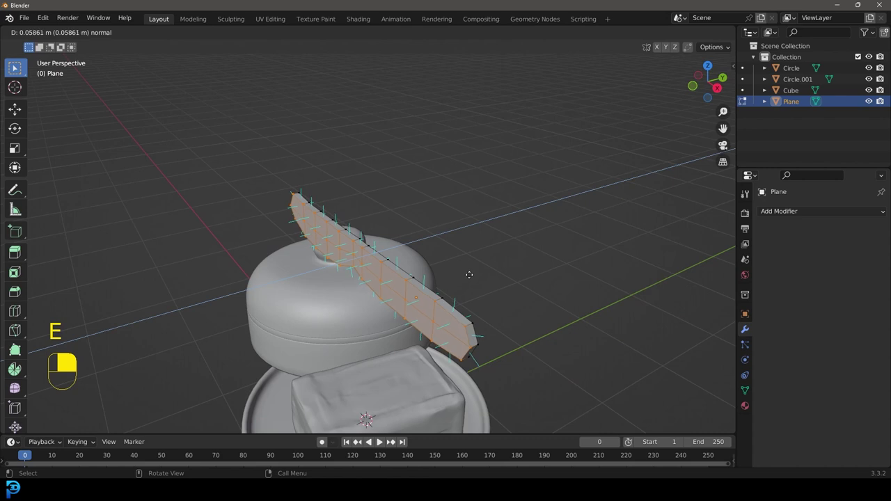
{"action": "left_click", "coordinate": [469, 275]}
Select all the blade's vertices in wireframe from above and thin them along Y to about 0.55, returning to solid shading.
{"action": "key", "text": "KP_7"}
{"action": "key", "text": "z"}
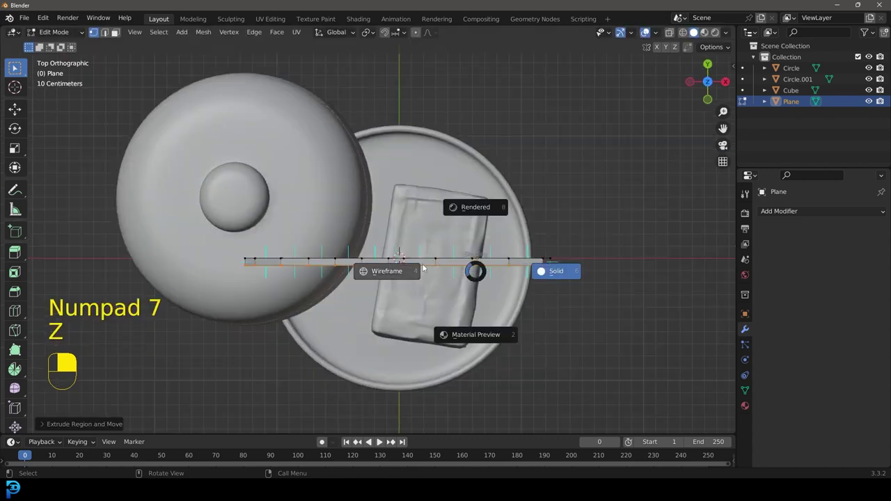
{"action": "left_click", "coordinate": [390, 271]}
{"action": "left_click_drag", "start_coordinate": [200, 346], "coordinate": [361, 200]}
{"action": "middle_click_drag", "start_coordinate": [360, 199], "coordinate": [437, 326]}
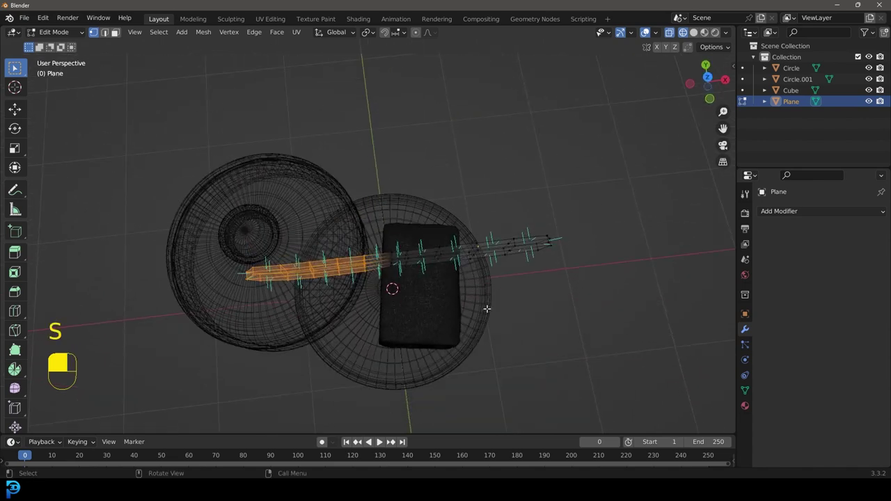
{"action": "key", "text": "s"}
{"action": "key", "text": "y"}
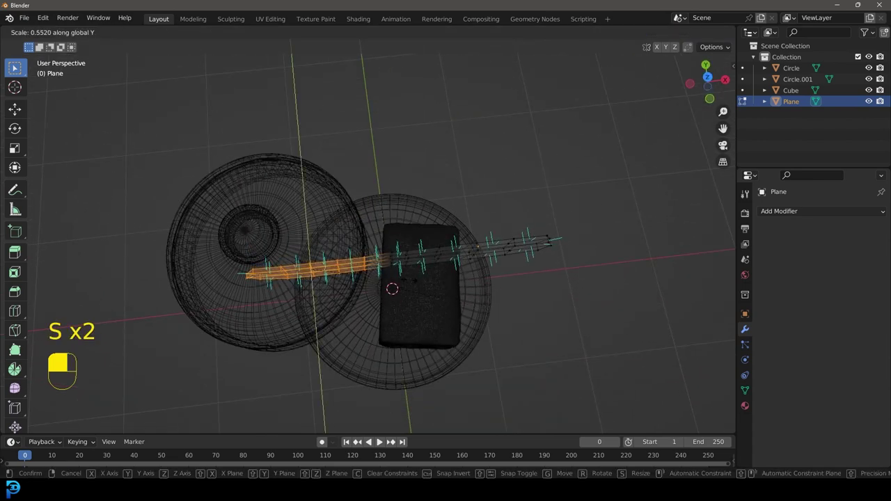
{"action": "left_click", "coordinate": [391, 288]}
{"action": "key", "text": "z"}
{"action": "left_click", "coordinate": [447, 262]}
Add a loop cut between the blade and the neck and shift it about 0.09 m along X toward the neck.
{"action": "mouse_move", "coordinate": [448, 262]}
{"action": "middle_mouse_down"}
{"action": "mouse_move", "coordinate": [399, 219]}
{"action": "mouse_move", "coordinate": [499, 189]}
{"action": "middle_mouse_up"}
{"action": "middle_click_drag", "start_coordinate": [398, 249], "coordinate": [455, 246]}
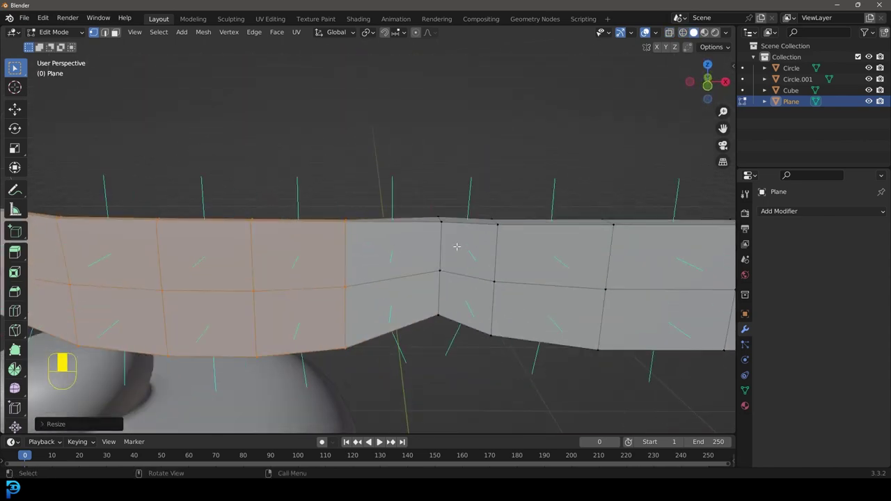
{"action": "key", "text": "alt+a"}
{"action": "key", "text": "ctrl+r"}
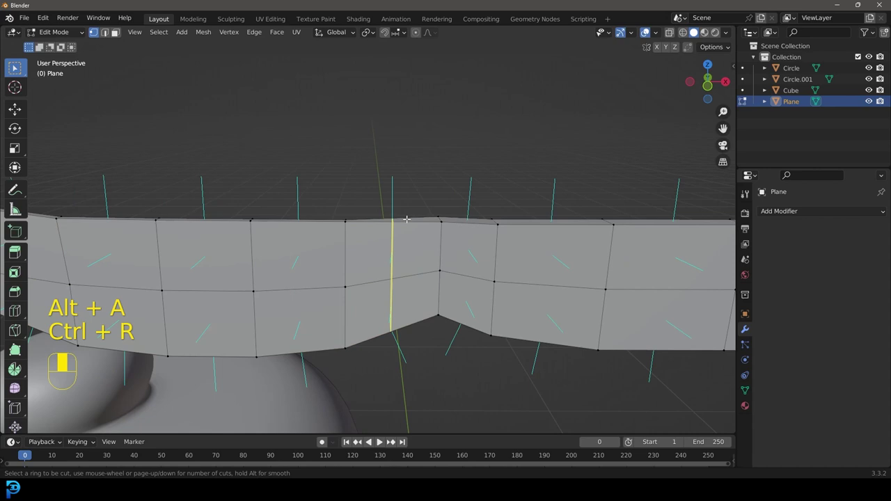
{"action": "left_click", "coordinate": [406, 219]}
{"action": "left_click", "coordinate": [407, 219]}
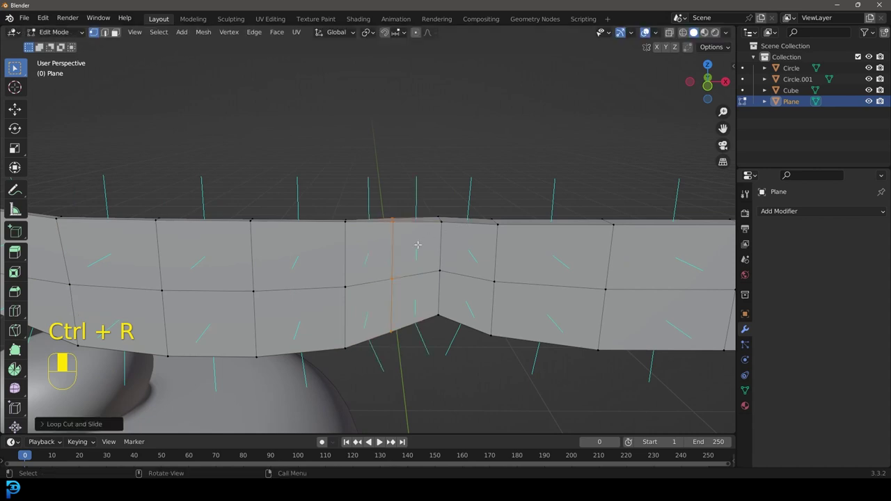
{"action": "key", "text": "g"}
{"action": "key", "text": "x"}
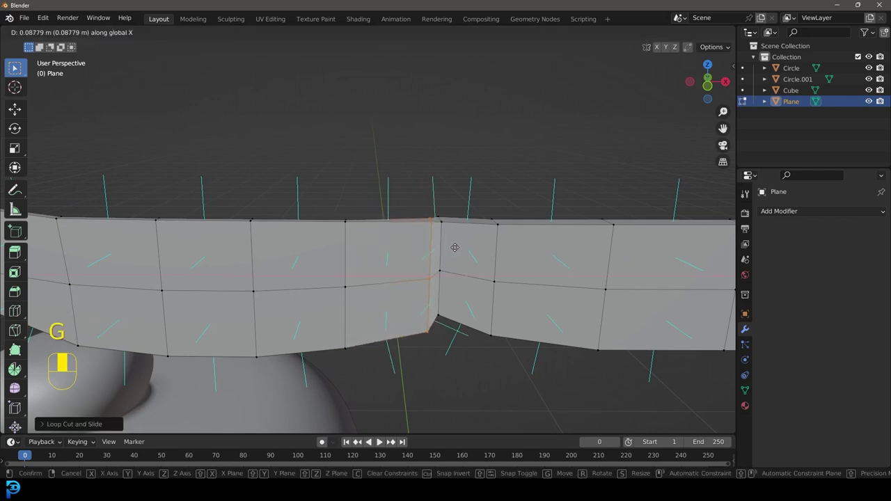
{"action": "left_click", "coordinate": [454, 248]}
Leave mesh editing and give the knife a Subdivision Surface modifier with viewport level 2 and render level 3.
{"action": "middle_click_drag", "start_coordinate": [453, 249], "coordinate": [440, 199]}
{"action": "scroll", "coordinate": [446, 215], "scroll_direction": "down", "scroll_amount": 3}
{"action": "key", "text": "Tab"}
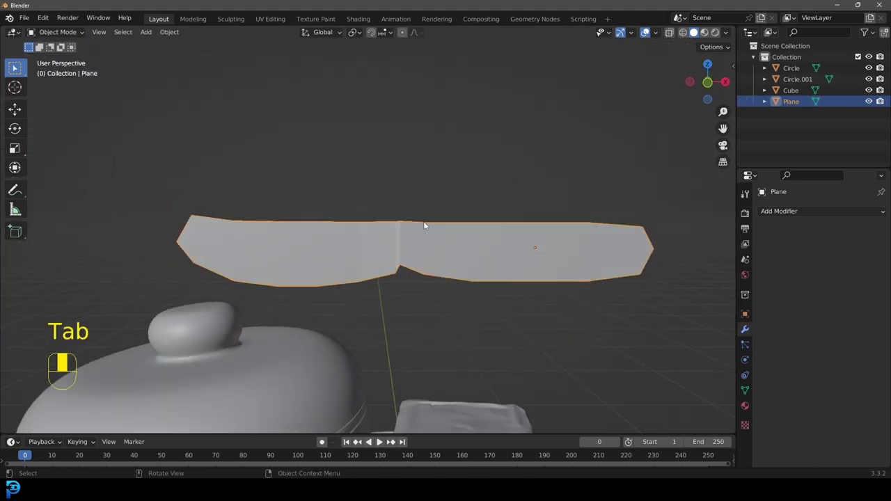
{"action": "left_click", "coordinate": [825, 211]}
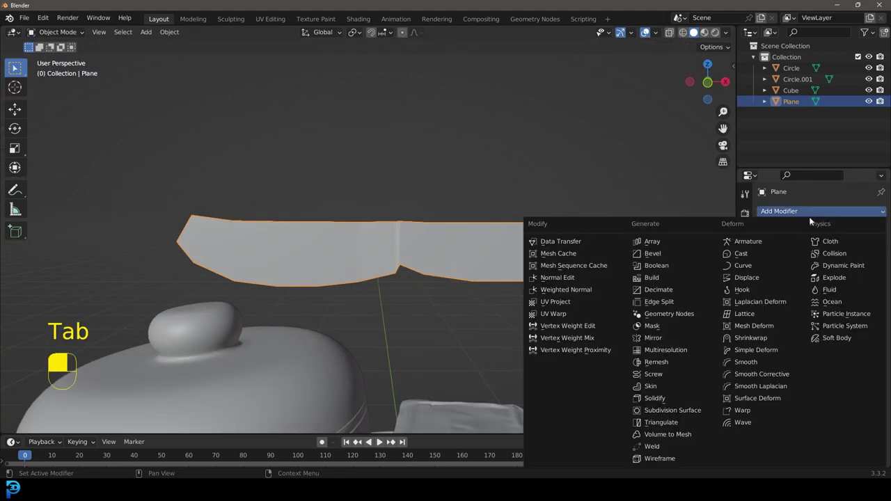
{"action": "left_click", "coordinate": [689, 410]}
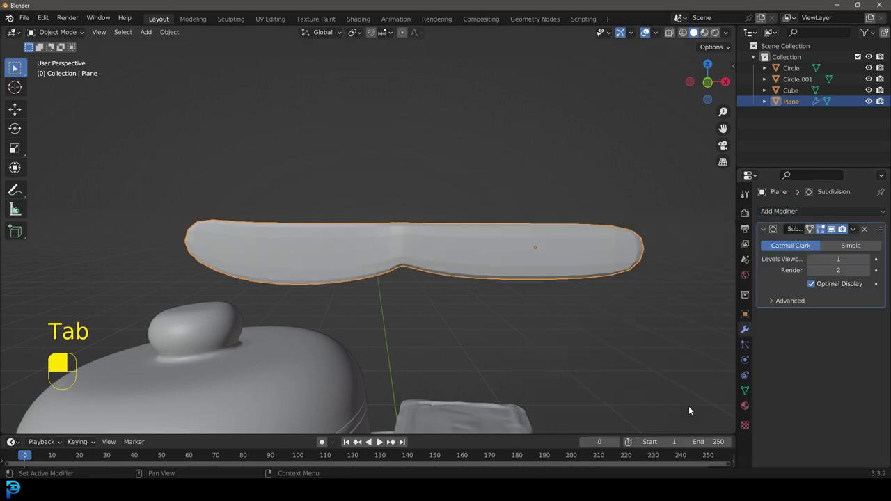
{"action": "left_click", "coordinate": [868, 260]}
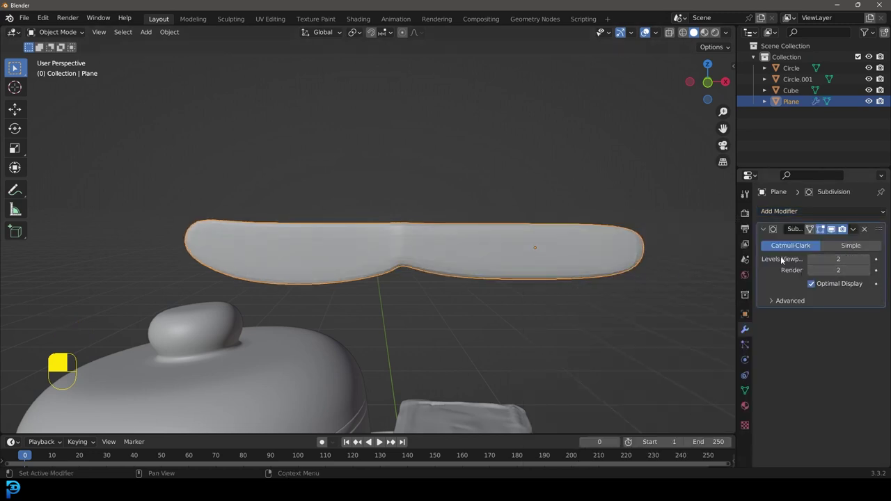
{"action": "left_click", "coordinate": [867, 271]}
Shade the knife smooth and deselect it.
{"action": "right_click", "coordinate": [454, 225]}
{"action": "left_click", "coordinate": [432, 225]}
{"action": "scroll", "coordinate": [501, 213], "scroll_direction": "down", "scroll_amount": 4}
{"action": "key", "text": "alt+a"}
{"action": "mouse_move", "coordinate": [483, 253]}
{"action": "middle_mouse_down"}
{"action": "mouse_move", "coordinate": [337, 281]}
{"action": "mouse_move", "coordinate": [280, 270]}
{"action": "mouse_move", "coordinate": [362, 320]}
{"action": "mouse_move", "coordinate": [472, 268]}
{"action": "middle_mouse_up"}
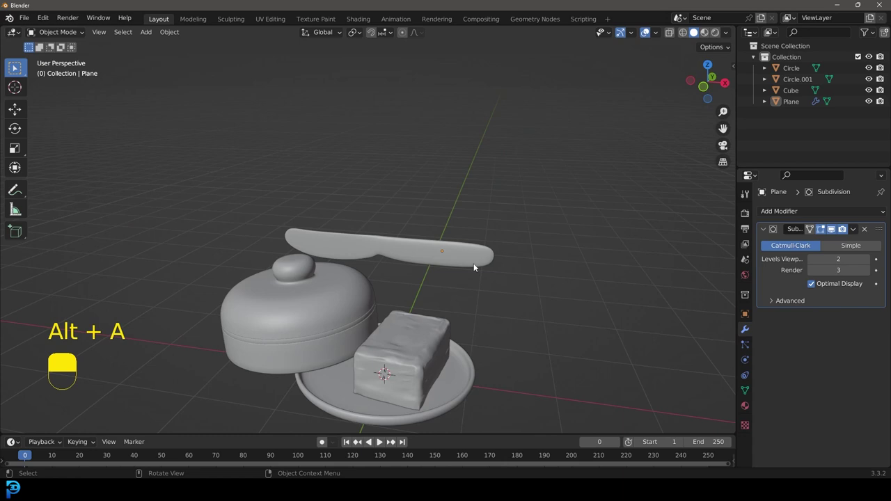
In front view, move the knife down and along X so it hovers close to the butter.
{"action": "key", "text": "KP_1"}
{"action": "left_click", "coordinate": [444, 256], "text": "shift"}
{"action": "scroll", "coordinate": [401, 214], "scroll_direction": "up", "scroll_amount": 3}
{"action": "key", "text": "g"}
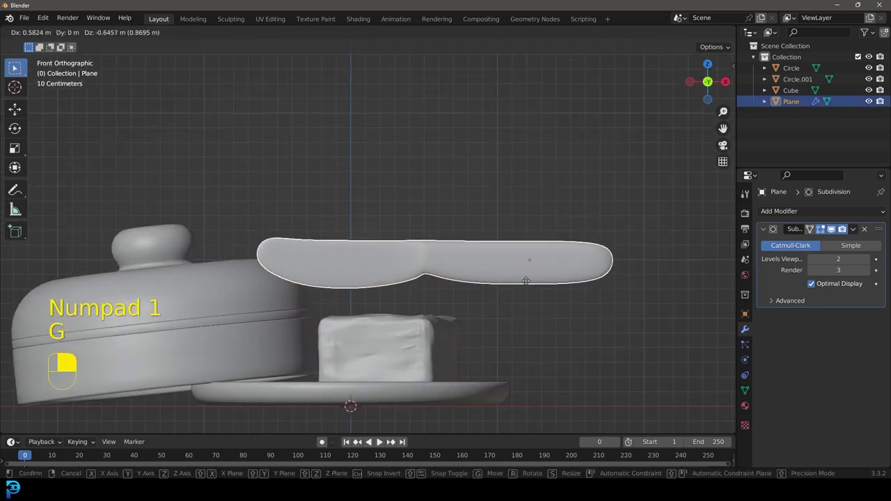
{"action": "left_click", "coordinate": [543, 319]}
Scale the knife down slightly and tilt it about 19° so the blade points upward and the handle downward.
{"action": "middle_click_drag", "start_coordinate": [543, 318], "coordinate": [513, 253], "text": "shift"}
{"action": "key", "text": "s"}
{"action": "left_click", "coordinate": [606, 309]}
{"action": "key", "text": "r"}
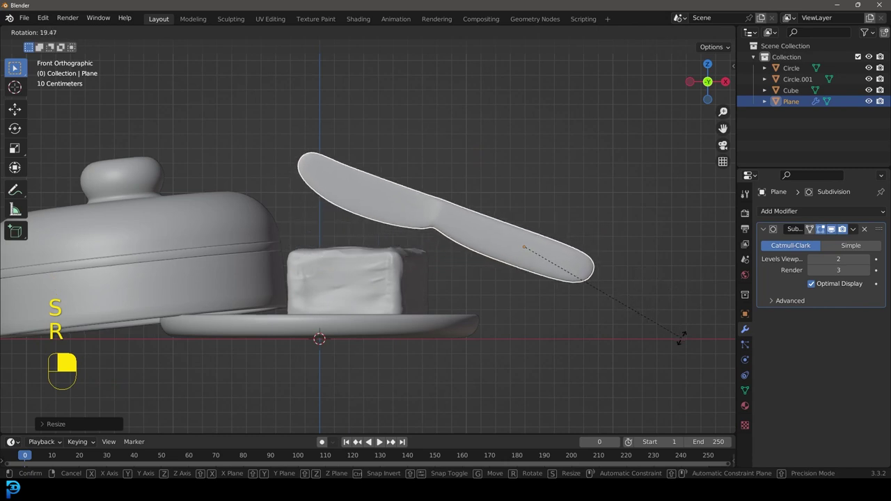
{"action": "left_click", "coordinate": [678, 337]}
In top view, turn the knife diagonally and move it over the plate so its blade overlaps the butter's cover-side edge.
{"action": "key", "text": "KP_7"}
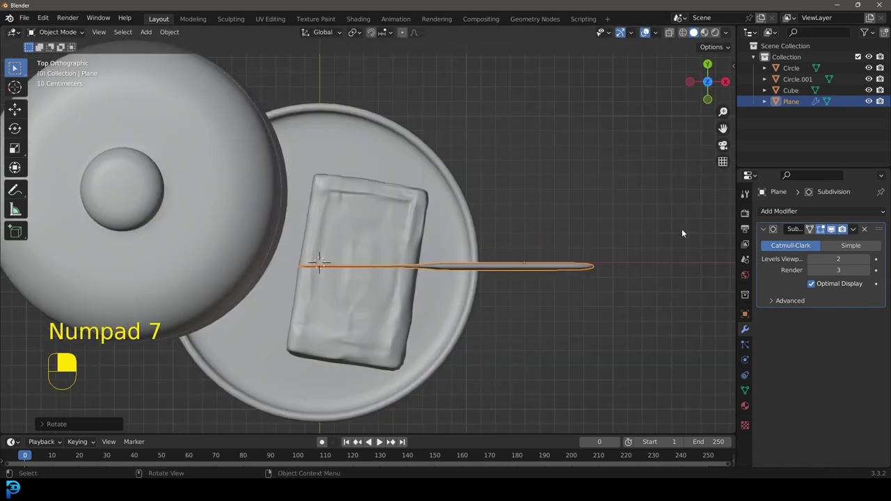
{"action": "scroll", "coordinate": [421, 199], "scroll_direction": "down", "scroll_amount": 2}
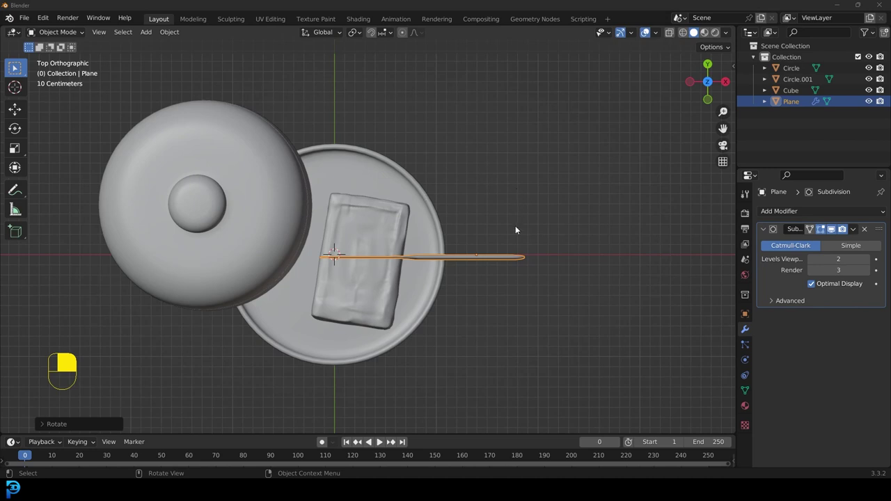
{"action": "scroll", "coordinate": [515, 250], "scroll_direction": "up", "scroll_amount": 2}
{"action": "scroll", "coordinate": [515, 250], "scroll_direction": "down", "scroll_amount": 2}
{"action": "key", "text": "r"}
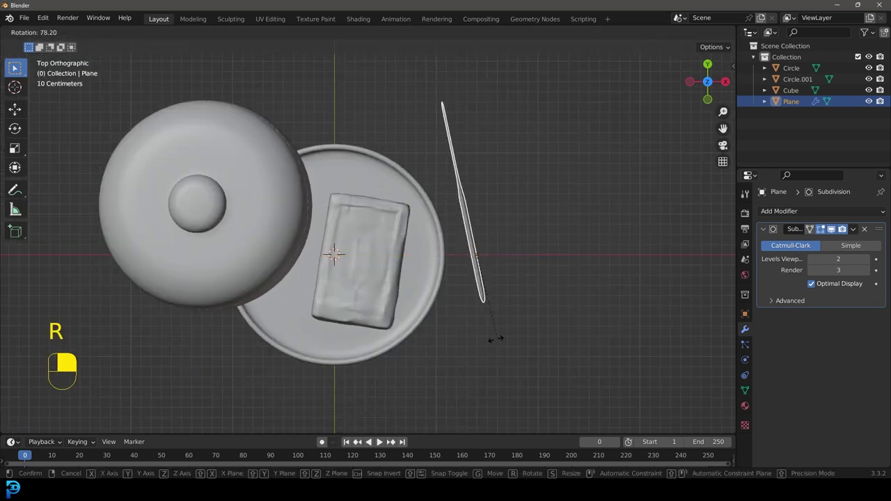
{"action": "left_click", "coordinate": [444, 327]}
{"action": "key", "text": "g"}
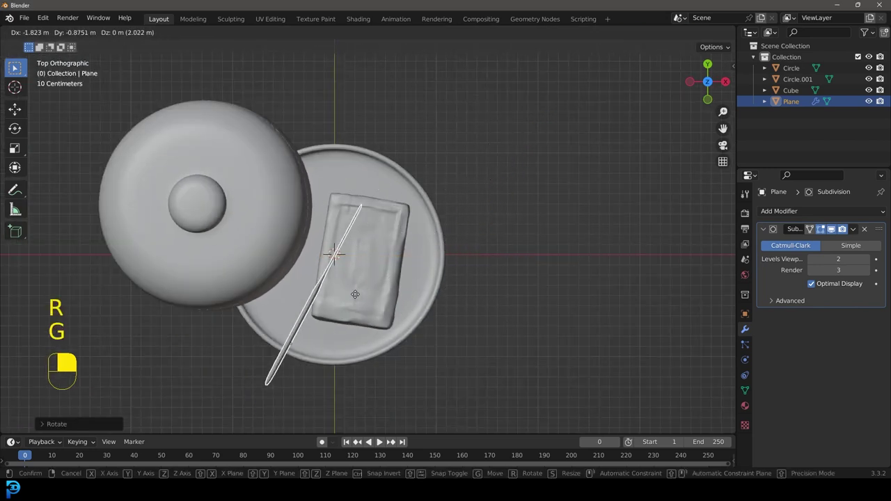
{"action": "left_click", "coordinate": [362, 313]}
Lower the knife so its blade rests against the butter, and adjust its tilt.
{"action": "middle_click_drag", "start_coordinate": [337, 315], "coordinate": [329, 231]}
{"action": "key", "text": "g"}
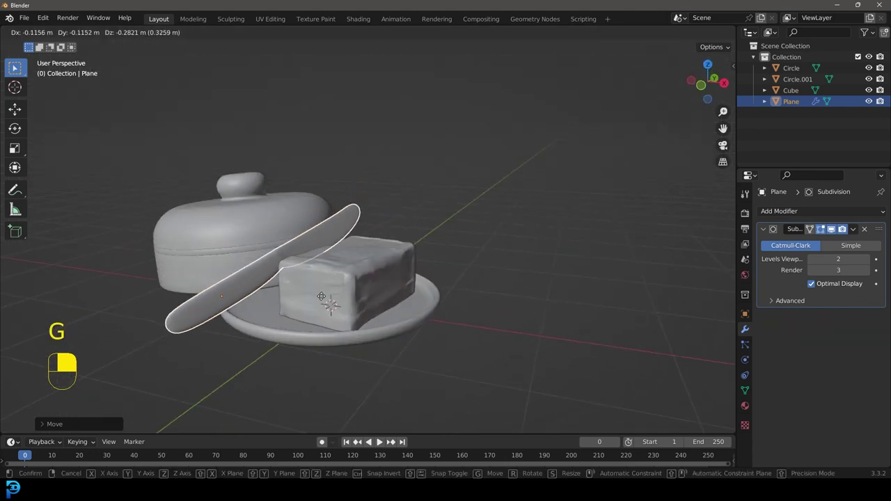
{"action": "left_click", "coordinate": [341, 280]}
{"action": "key", "text": "r"}
{"action": "left_click", "coordinate": [392, 256]}
Refine the knife's rotation from other viewing angles, shift it into its resting place against the butter, and deselect it.
{"action": "middle_click_drag", "start_coordinate": [351, 261], "coordinate": [412, 243]}
{"action": "key", "text": "r"}
{"action": "left_click", "coordinate": [483, 350]}
{"action": "key", "text": "r"}
{"action": "left_click", "coordinate": [411, 285]}
{"action": "key", "text": "g"}
{"action": "left_click", "coordinate": [346, 260]}
{"action": "key", "text": "alt+a"}
Add a plane and scale it up into a large ground surface beneath the butter tray.
{"action": "key", "text": "shift+a"}
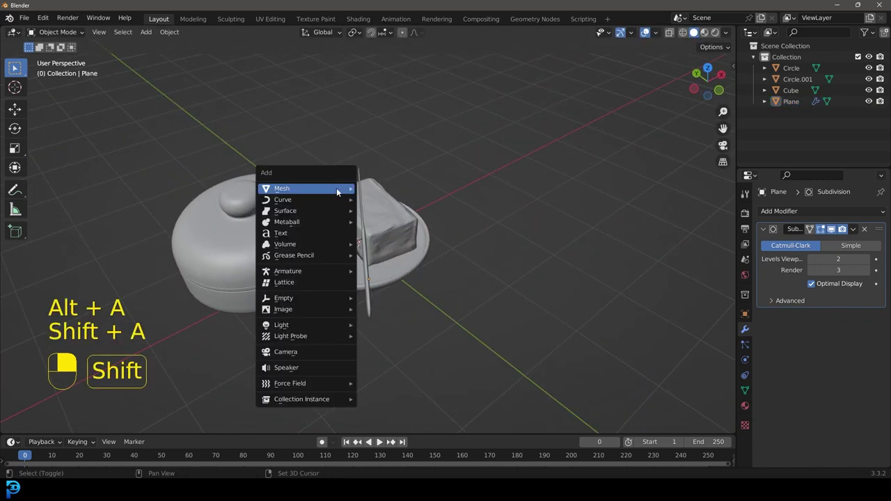
{"action": "left_click", "coordinate": [407, 187]}
{"action": "scroll", "coordinate": [402, 235], "scroll_direction": "down", "scroll_amount": 4}
{"action": "middle_click_drag", "start_coordinate": [402, 236], "coordinate": [358, 254]}
{"action": "scroll", "coordinate": [357, 254], "scroll_direction": "down", "scroll_amount": 2}
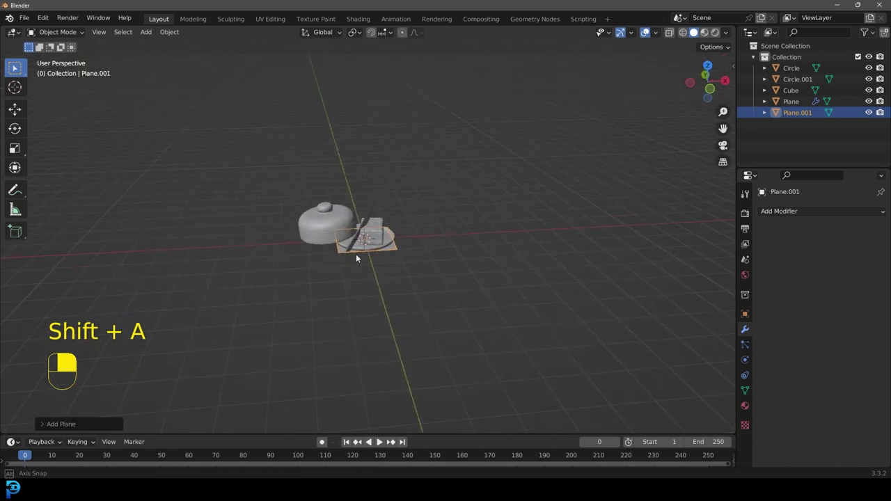
{"action": "key", "text": "s"}
{"action": "left_click", "coordinate": [494, 304]}
Apply the ground plane's scale.
{"action": "middle_click_drag", "start_coordinate": [494, 304], "coordinate": [450, 293]}
{"action": "scroll", "coordinate": [422, 207], "scroll_direction": "up", "scroll_amount": 4}
{"action": "key", "text": "ctrl+a"}
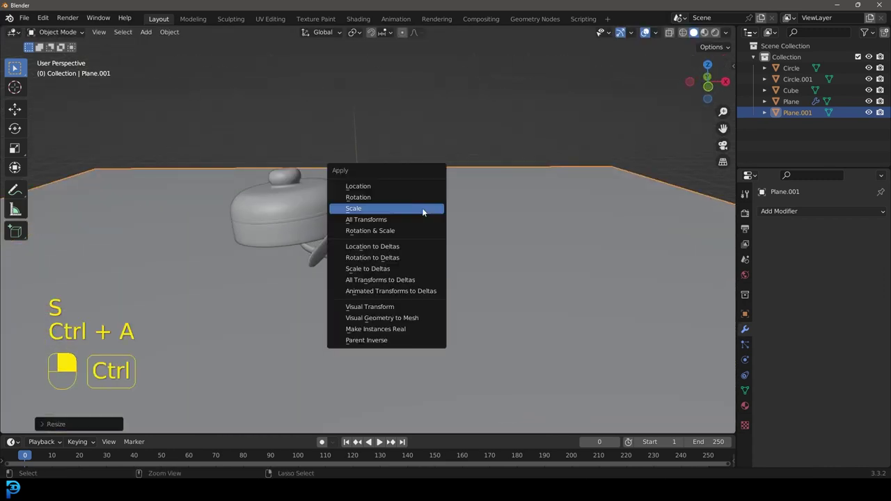
{"action": "left_click", "coordinate": [359, 207]}
Add a camera to the scene.
{"action": "middle_click_drag", "start_coordinate": [359, 204], "coordinate": [370, 231]}
{"action": "scroll", "coordinate": [370, 231], "scroll_direction": "up", "scroll_amount": 3}
{"action": "scroll", "coordinate": [281, 208], "scroll_direction": "up", "scroll_amount": 2}
{"action": "middle_click_drag", "start_coordinate": [281, 213], "coordinate": [398, 240], "text": "shift"}
{"action": "key", "text": "shift+a"}
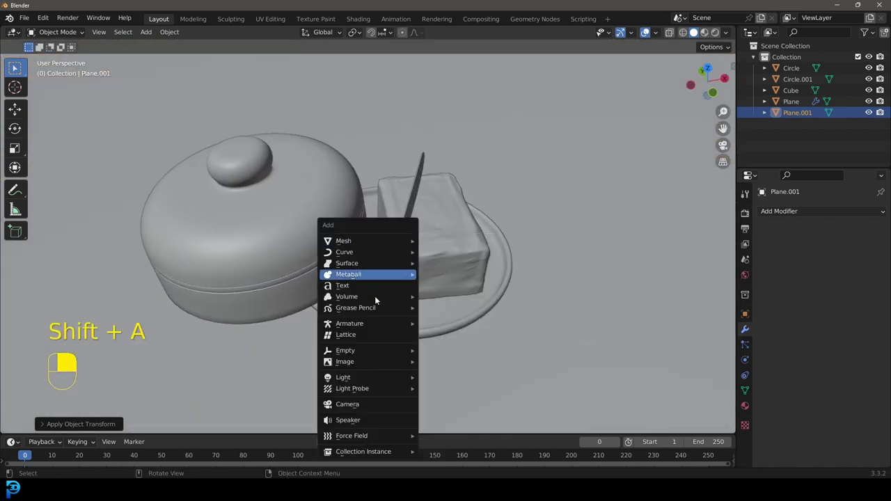
{"action": "left_click", "coordinate": [414, 404]}
{"action": "scroll", "coordinate": [448, 270], "scroll_direction": "down", "scroll_amount": 4}
{"action": "middle_click_drag", "start_coordinate": [447, 271], "coordinate": [389, 189]}
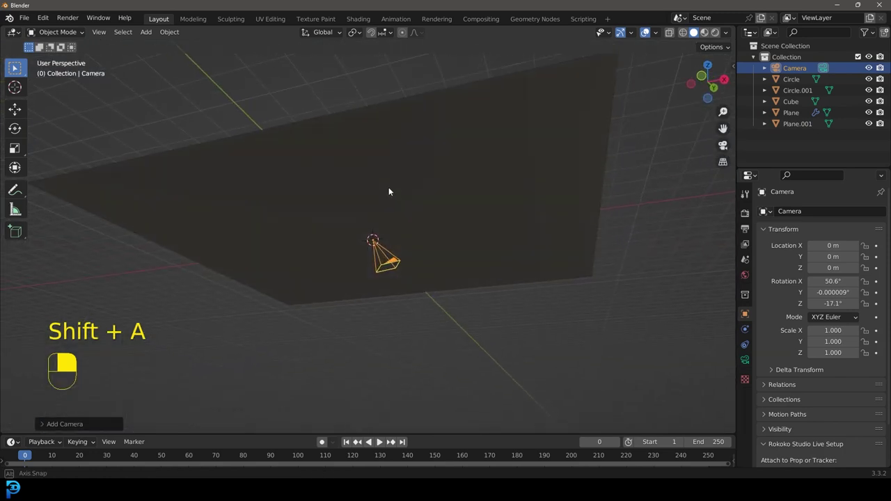
Raise the camera along Z above the ground plane and move it away from the butter tray.
{"action": "middle_click_drag", "start_coordinate": [398, 240], "coordinate": [384, 284]}
{"action": "key", "text": "g"}
{"action": "key", "text": "z"}
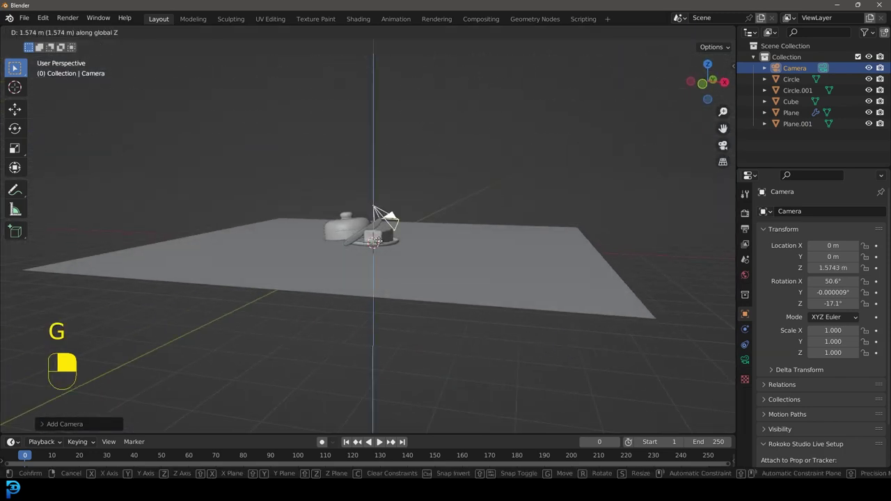
{"action": "left_click", "coordinate": [404, 216]}
{"action": "middle_click_drag", "start_coordinate": [404, 215], "coordinate": [472, 192]}
{"action": "key", "text": "g"}
{"action": "left_click", "coordinate": [376, 179]}
Set the camera's focal length to 120 mm and look through the camera.
{"action": "left_click", "coordinate": [745, 359]}
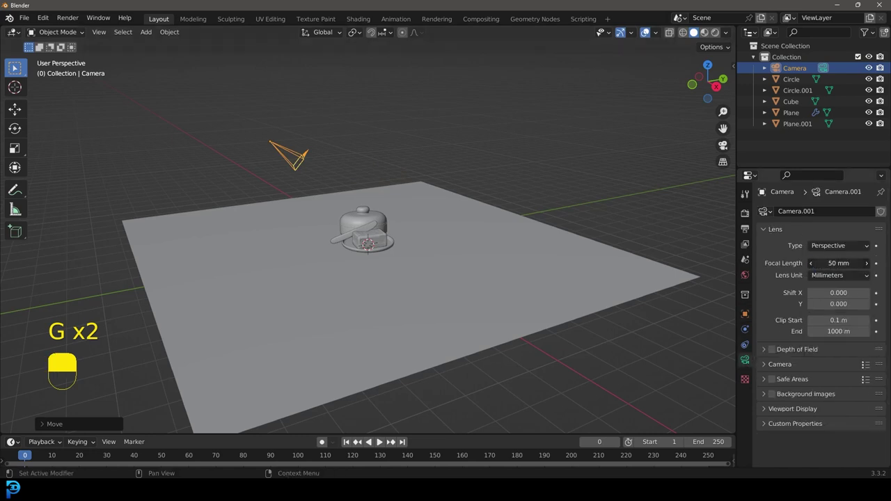
{"action": "key", "text": "Return"}
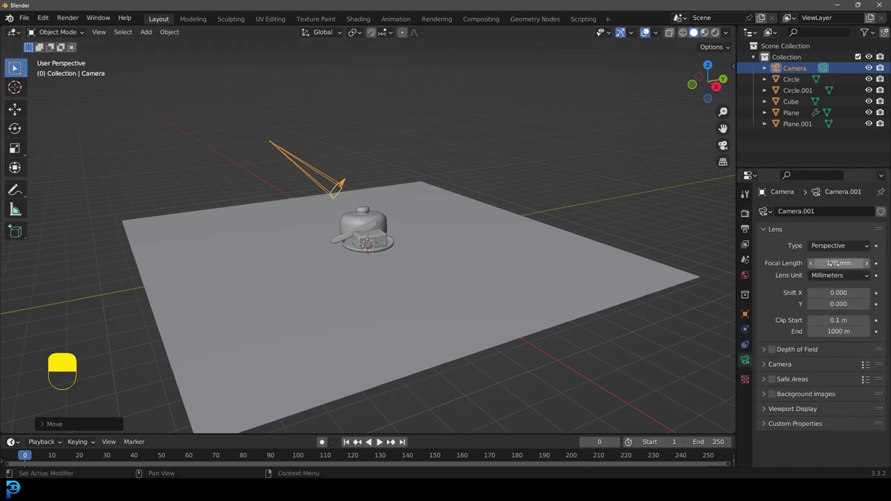
{"action": "key", "text": "KP_0"}
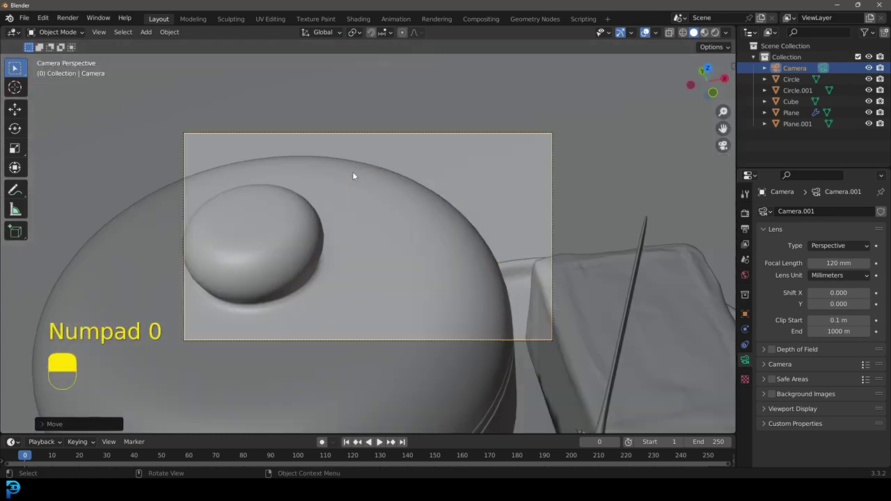
Move the camera sideways and back along its local Z until the cover, plate and butter fit inside the frame.
{"action": "key", "text": "g"}
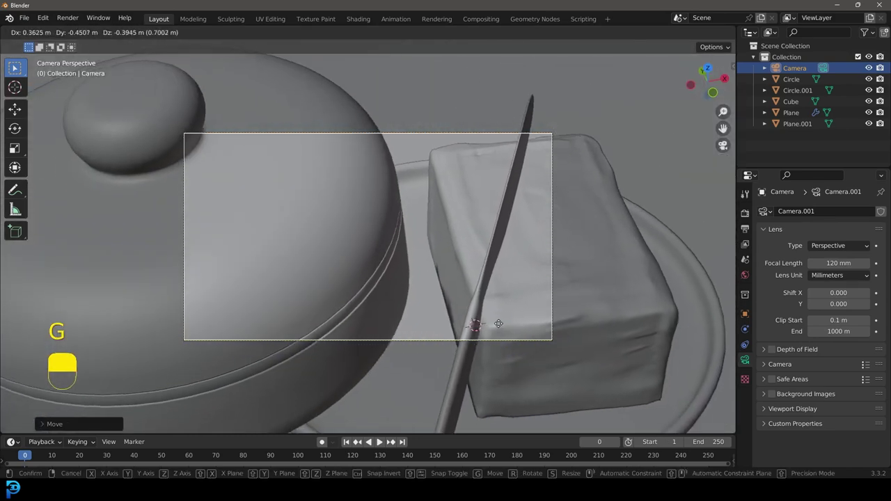
{"action": "left_click", "coordinate": [408, 212]}
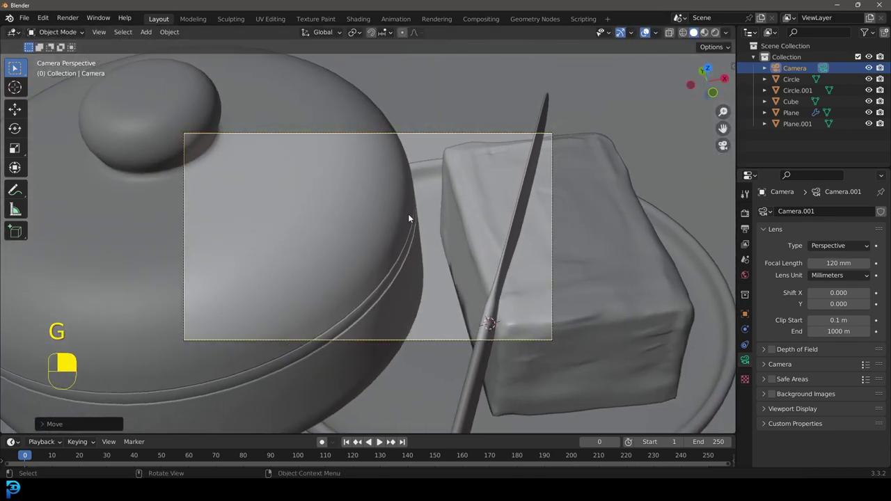
{"action": "key", "text": "g"}
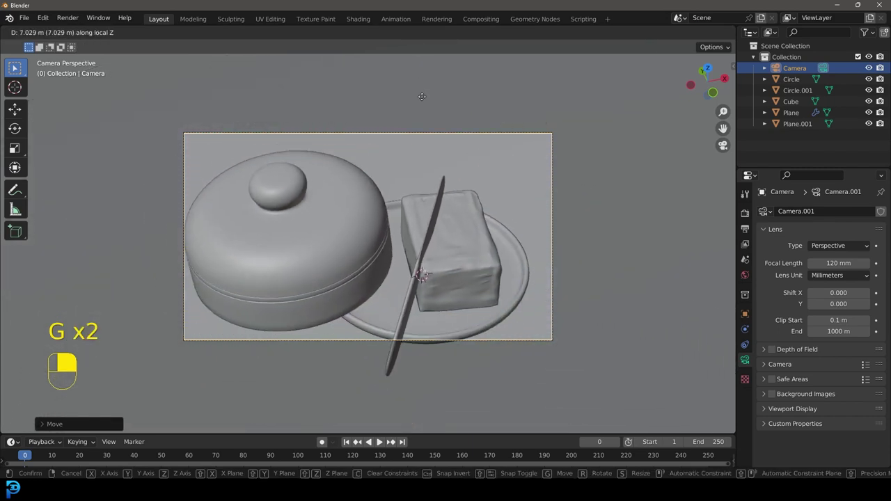
{"action": "left_click", "coordinate": [426, 119]}
{"action": "key", "text": "g"}
{"action": "left_click", "coordinate": [439, 144]}
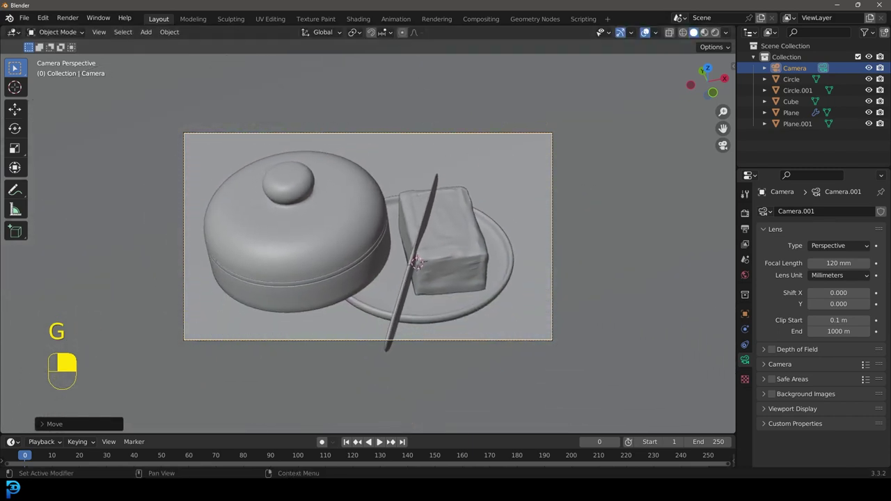
{"action": "scroll", "coordinate": [493, 278], "scroll_direction": "up", "scroll_amount": 2}
{"action": "scroll", "coordinate": [491, 279], "scroll_direction": "down", "scroll_amount": 2}
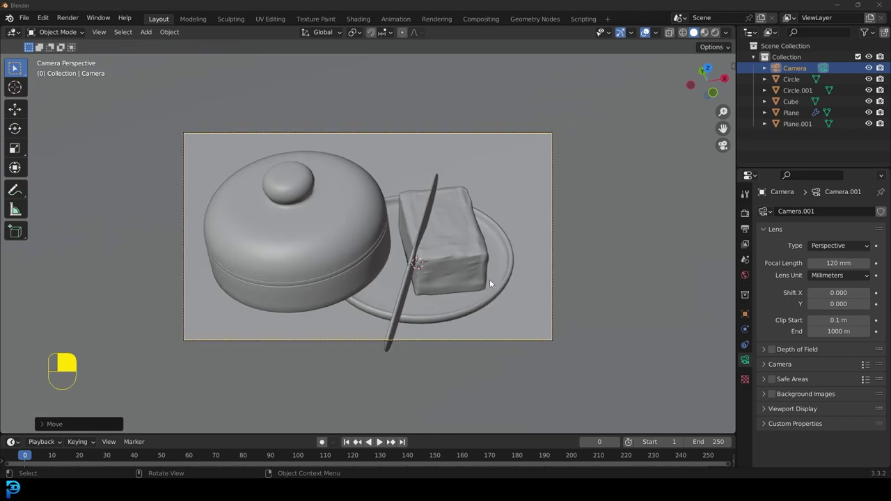
Set the transform pivot point to 3D Cursor and trackball-rotate the camera around the butter tray.
{"action": "scroll", "coordinate": [486, 226], "scroll_direction": "down", "scroll_amount": 4}
{"action": "scroll", "coordinate": [481, 172], "scroll_direction": "up", "scroll_amount": 3}
{"action": "left_click", "coordinate": [354, 33]}
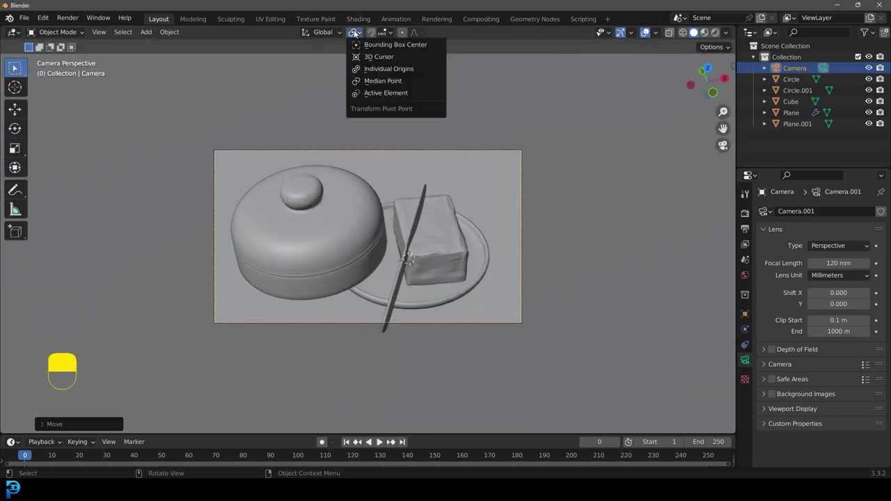
{"action": "left_click", "coordinate": [389, 58]}
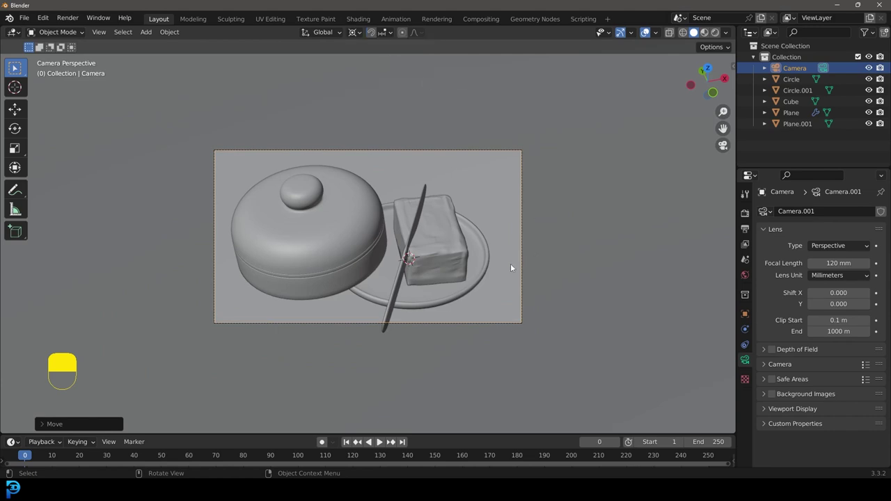
{"action": "key", "text": "r"}
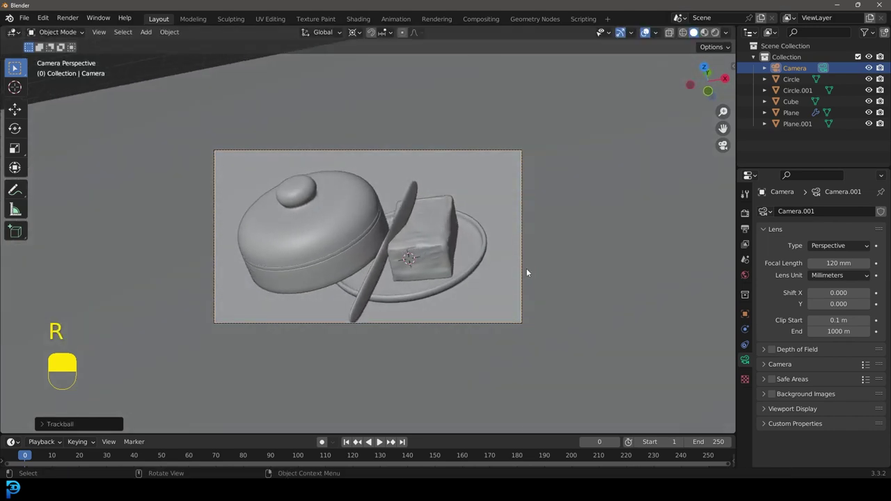
{"action": "key", "text": "r"}
{"action": "key", "text": "r"}
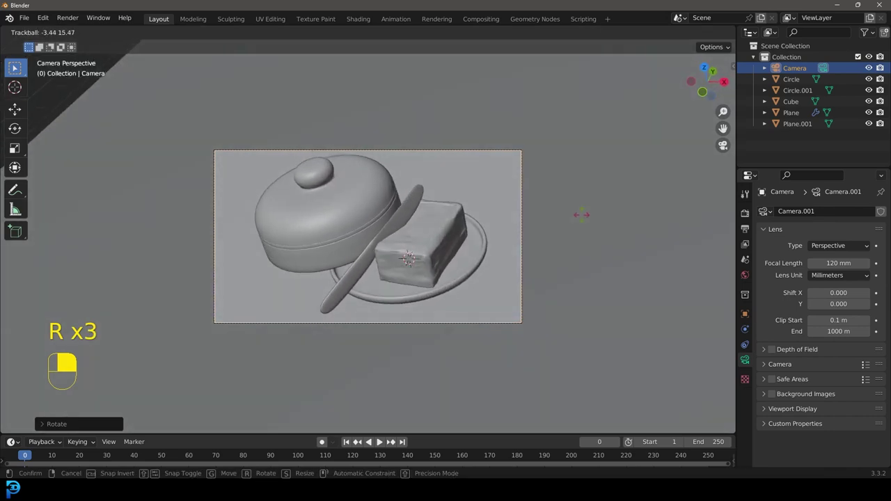
{"action": "left_click", "coordinate": [355, 273]}
{"action": "scroll", "coordinate": [471, 291], "scroll_direction": "up", "scroll_amount": 3}
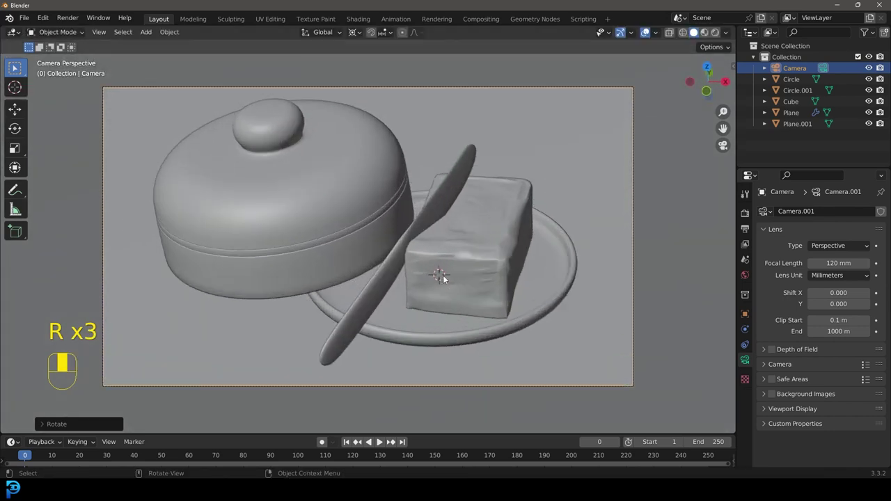
Rotate the camera around global Z to a corner view of the butter, and shift it to recentre the tray.
{"action": "key", "text": "r"}
{"action": "middle_click_drag", "start_coordinate": [502, 298], "coordinate": [527, 249]}
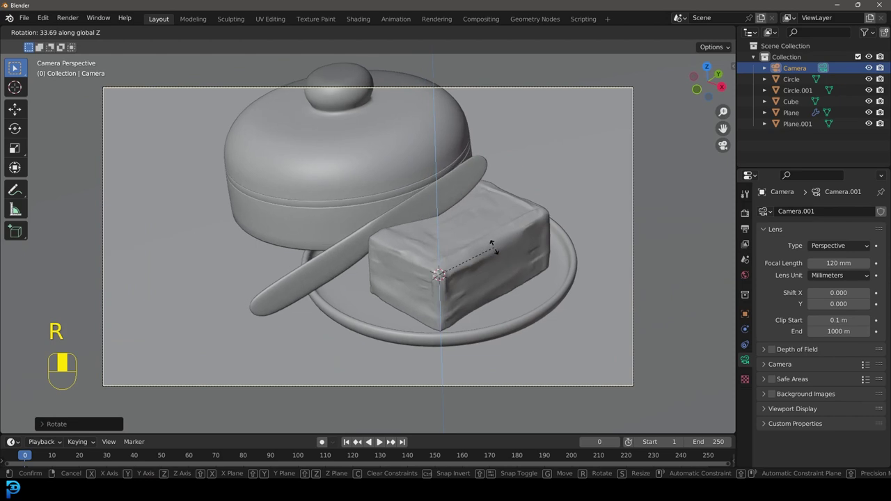
{"action": "left_click", "coordinate": [493, 261]}
{"action": "key", "text": "g"}
{"action": "left_click", "coordinate": [490, 238]}
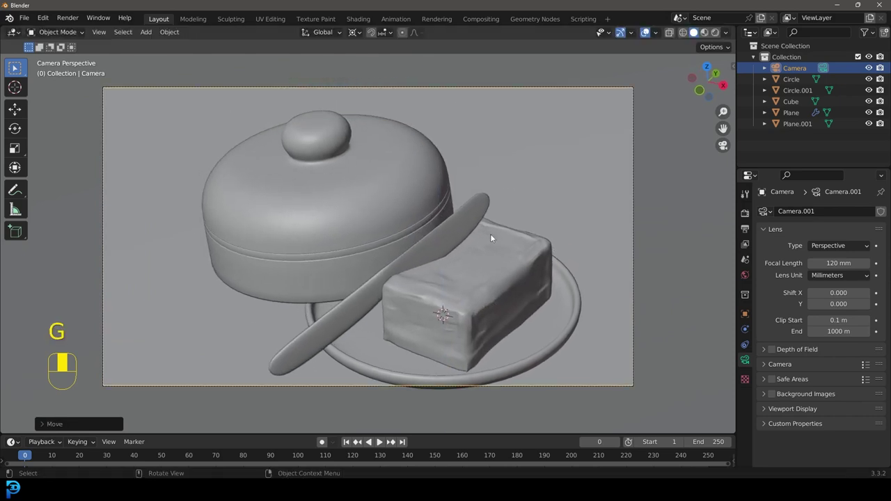
Rotate the camera down to a low angle, swing it around global Z to the opposite side, and reposition it on the tray.
{"action": "key", "text": "r"}
{"action": "key", "text": "r"}
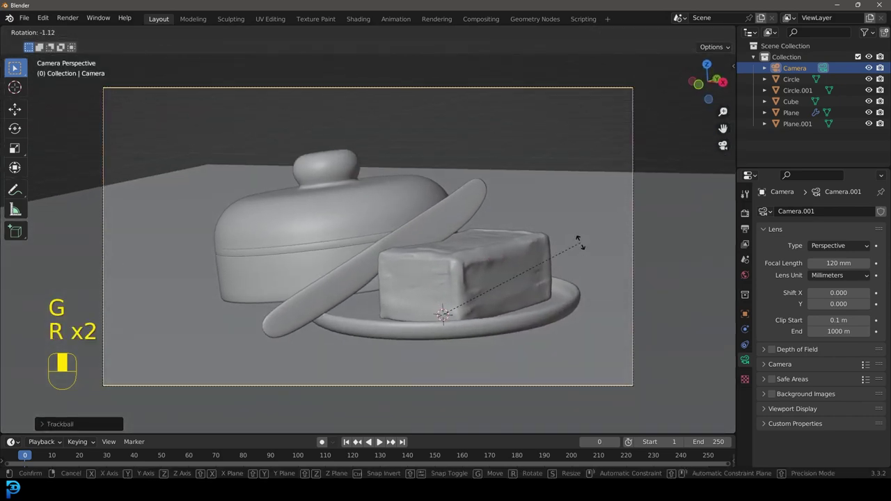
{"action": "key", "text": "r"}
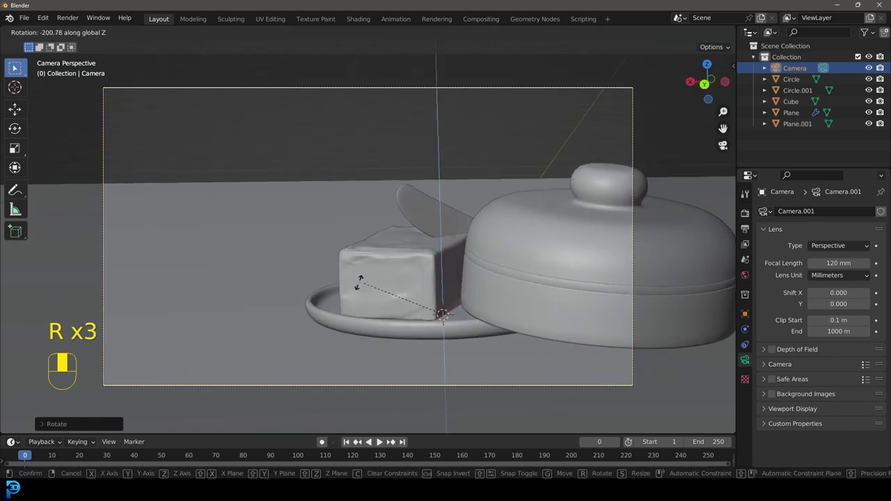
{"action": "left_click", "coordinate": [446, 236]}
{"action": "middle_click_drag", "start_coordinate": [447, 237], "coordinate": [458, 258], "text": "shift"}
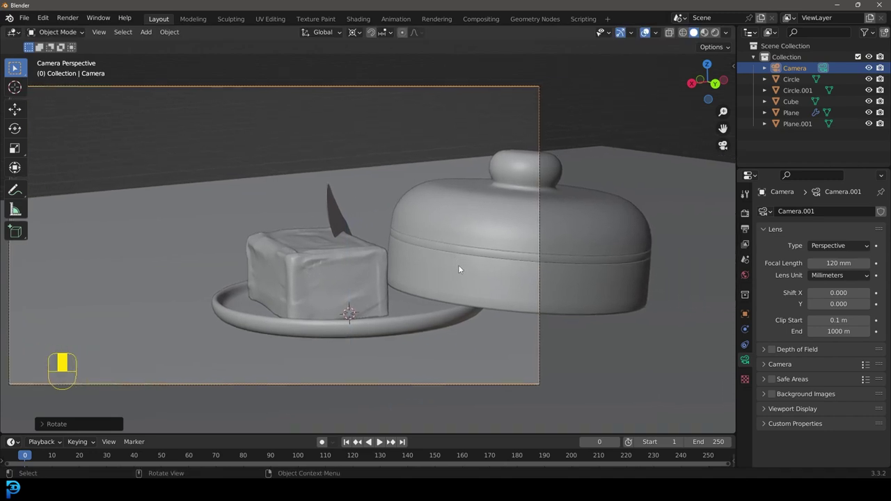
{"action": "key", "text": "g"}
{"action": "left_click", "coordinate": [550, 290]}
Select the knife, set the pivot point to Median Point, and rotate the knife about 103° in top view.
{"action": "scroll", "coordinate": [416, 234], "scroll_direction": "down", "scroll_amount": 3}
{"action": "middle_click_drag", "start_coordinate": [418, 234], "coordinate": [458, 236], "text": "shift"}
{"action": "scroll", "coordinate": [458, 236], "scroll_direction": "up", "scroll_amount": 1}
{"action": "left_click", "coordinate": [315, 229]}
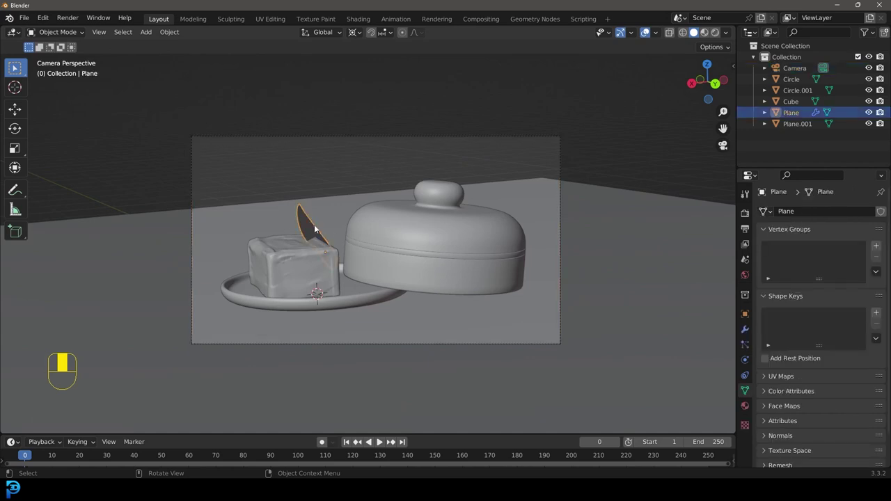
{"action": "key", "text": "KP_7"}
{"action": "left_click", "coordinate": [356, 32]}
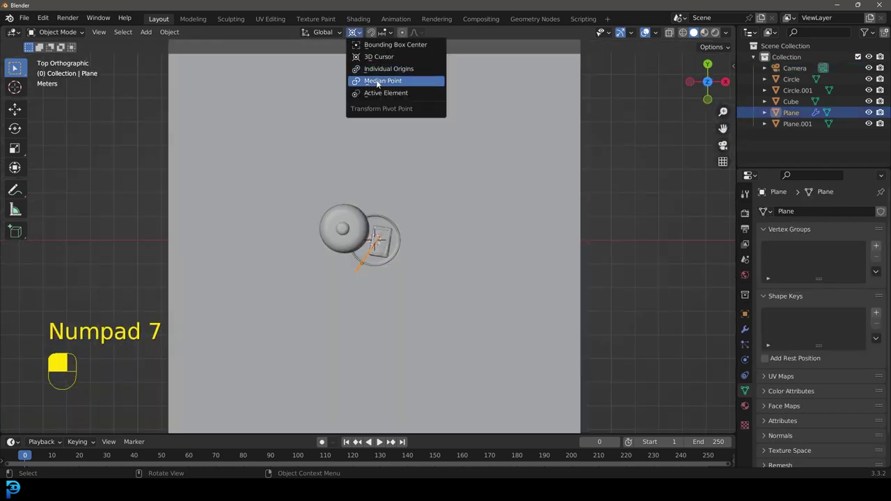
{"action": "left_click", "coordinate": [378, 82]}
{"action": "scroll", "coordinate": [469, 275], "scroll_direction": "up", "scroll_amount": 2}
{"action": "key", "text": "r"}
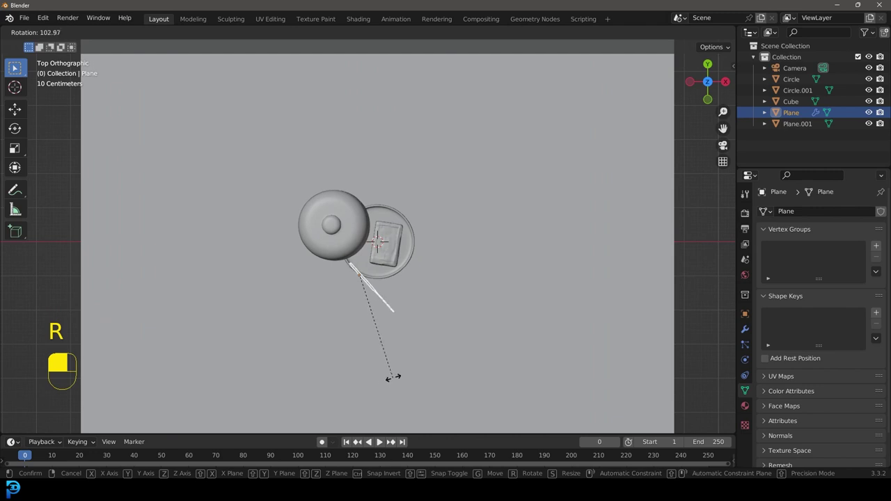
{"action": "left_click", "coordinate": [389, 379]}
Move the knife between the cover and the butter in top view, then deselect it and return to the camera view.
{"action": "key", "text": "g"}
{"action": "left_click", "coordinate": [404, 288]}
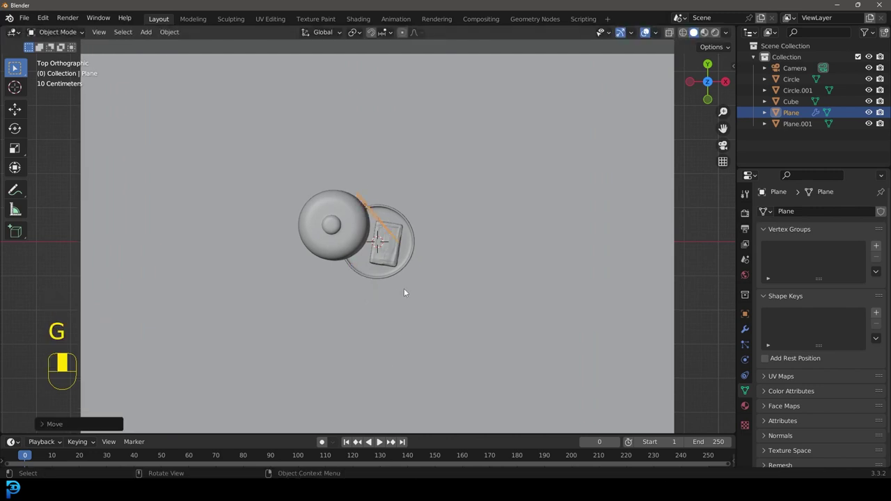
{"action": "key", "text": "KP_0"}
{"action": "key", "text": "alt+a"}
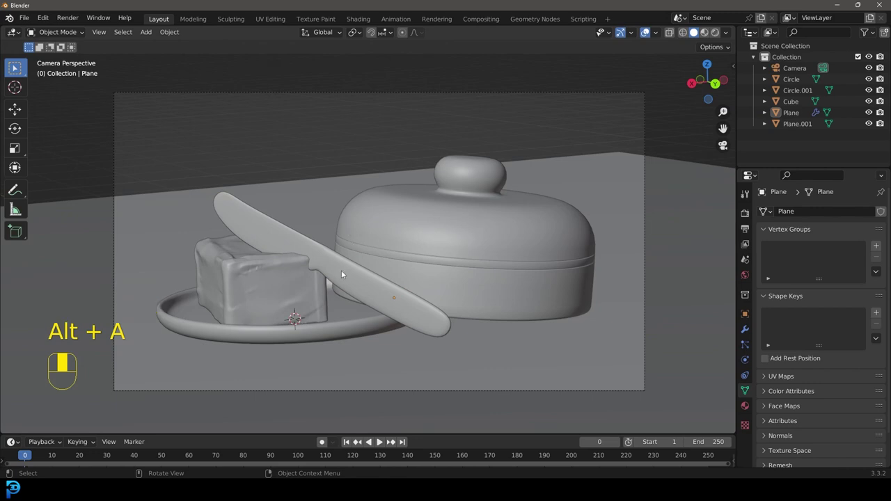
{"action": "key", "text": "KP_0"}
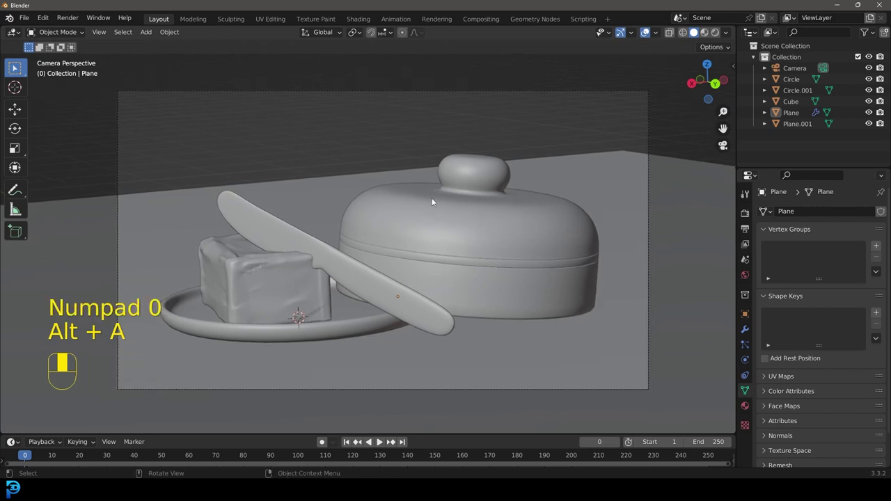
Define a render region that covers the whole camera frame.
{"action": "scroll", "coordinate": [428, 202], "scroll_direction": "down", "scroll_amount": 2}
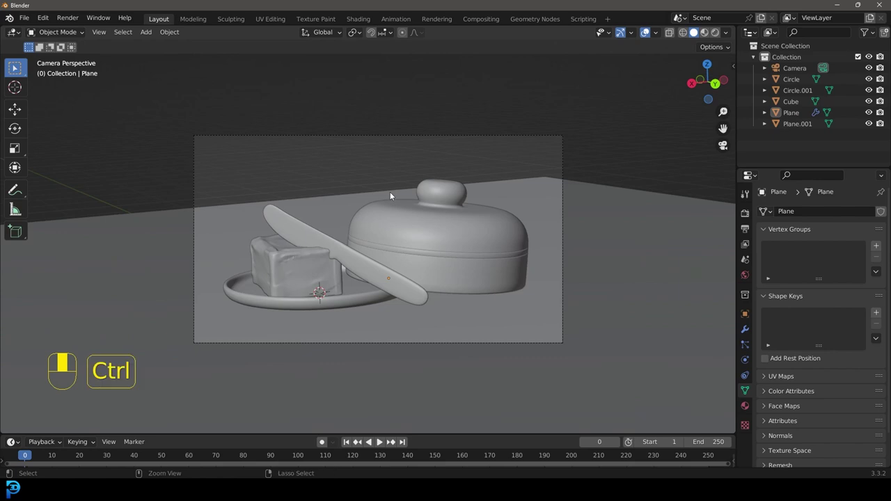
{"action": "key", "text": "ctrl+b"}
{"action": "left_click_drag", "start_coordinate": [179, 358], "coordinate": [579, 99]}
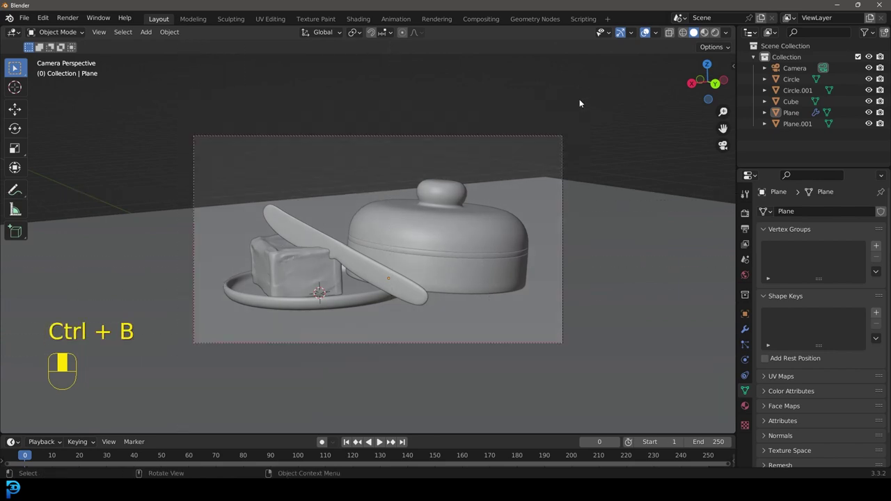
Select the camera and move it closer along its local Z so the butter tray fills the frame.
{"action": "scroll", "coordinate": [540, 145], "scroll_direction": "up", "scroll_amount": 3}
{"action": "scroll", "coordinate": [381, 171], "scroll_direction": "down", "scroll_amount": 3}
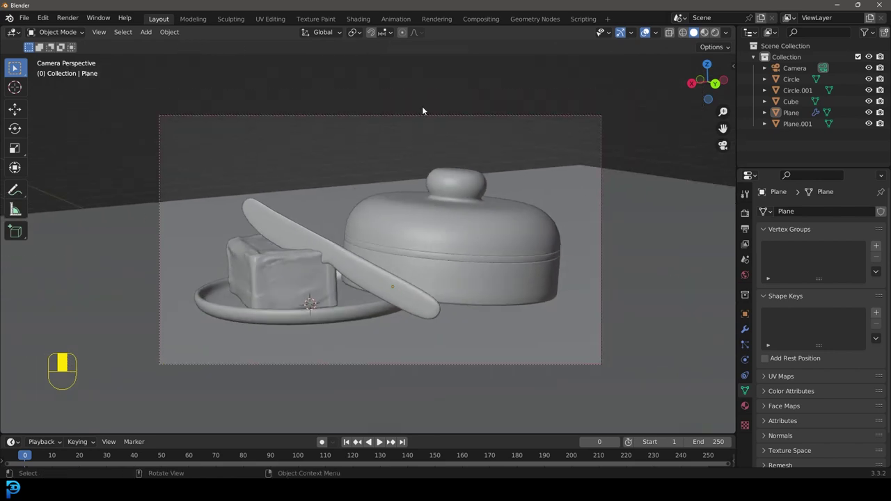
{"action": "left_click", "coordinate": [421, 115]}
{"action": "key", "text": "g"}
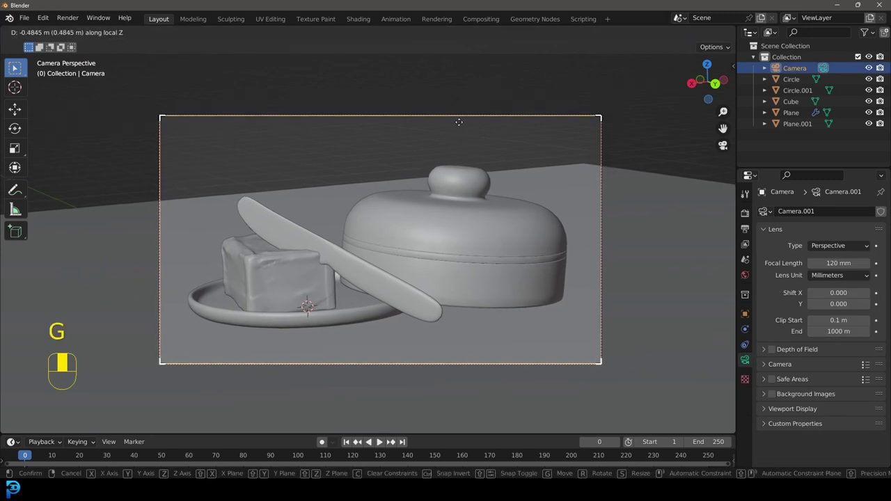
{"action": "left_click", "coordinate": [460, 76]}
{"action": "key", "text": "g"}
{"action": "left_click", "coordinate": [460, 75]}
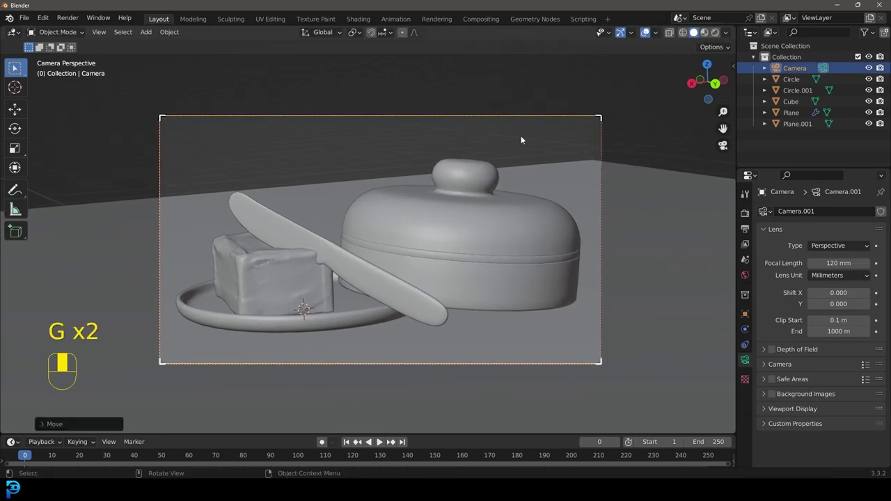
Switch the render engine to Cycles and set the render max samples to 90.
{"action": "left_click", "coordinate": [745, 214]}
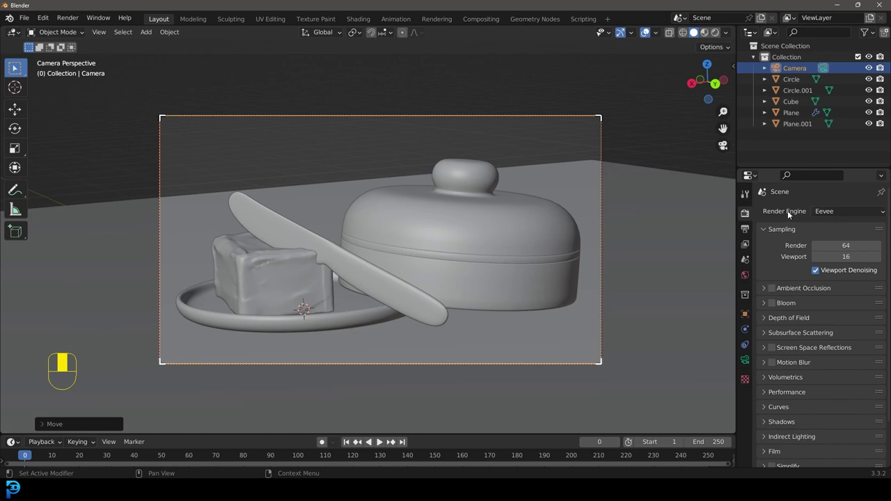
{"action": "left_click", "coordinate": [822, 213]}
{"action": "left_click", "coordinate": [844, 245]}
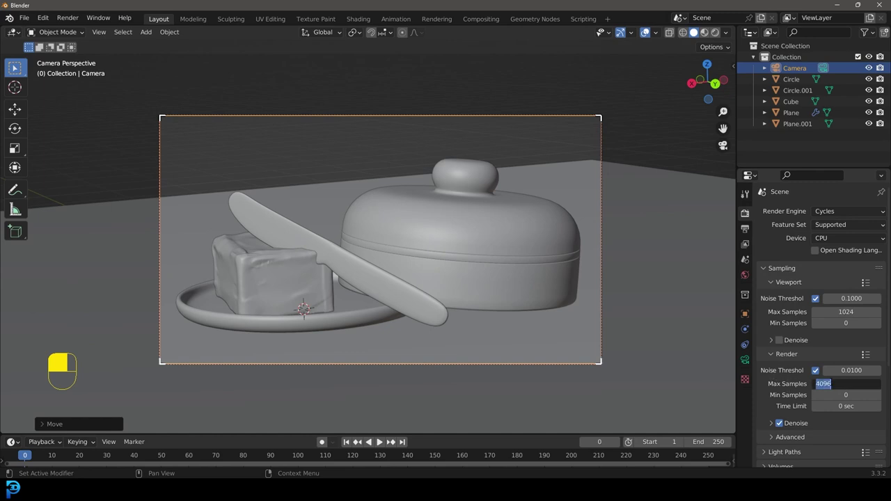
{"action": "type", "text": "0"}
{"action": "key", "text": "Return"}
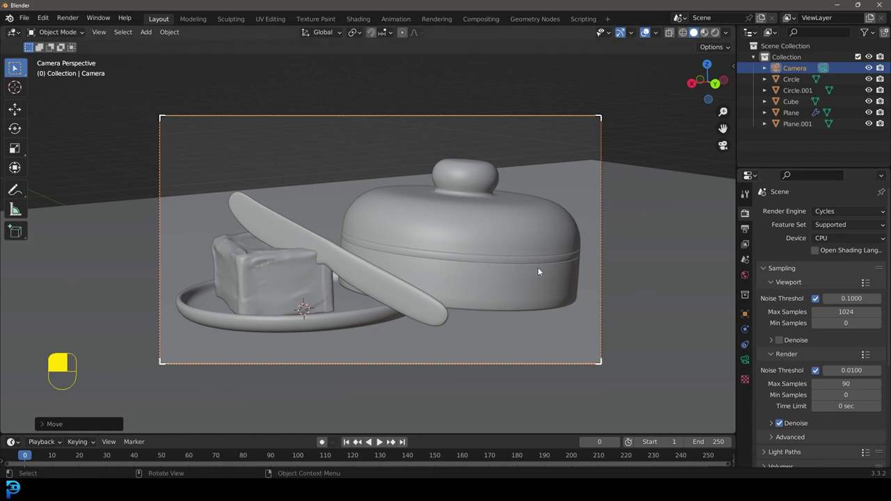
Add an area light and move it up so it hangs above the butter tray.
{"action": "key", "text": "shift+a"}
{"action": "mouse_move", "coordinate": [382, 202]}
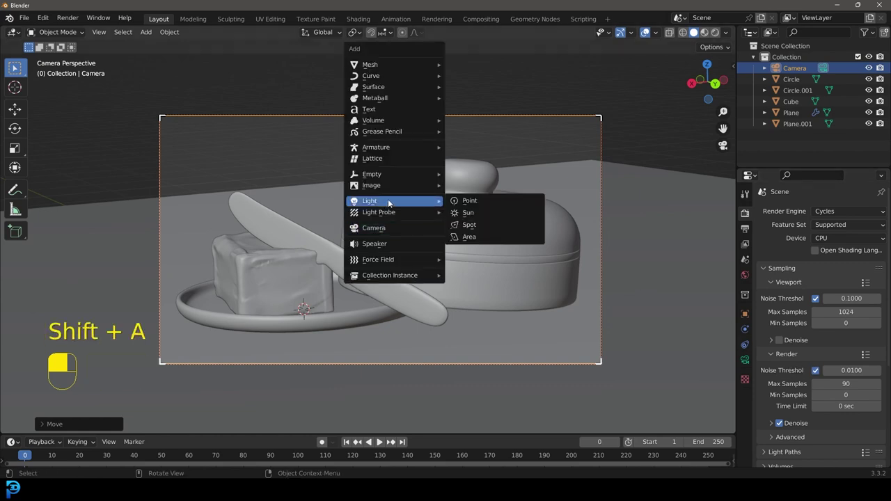
{"action": "left_click", "coordinate": [477, 237]}
{"action": "scroll", "coordinate": [416, 325], "scroll_direction": "down", "scroll_amount": 4}
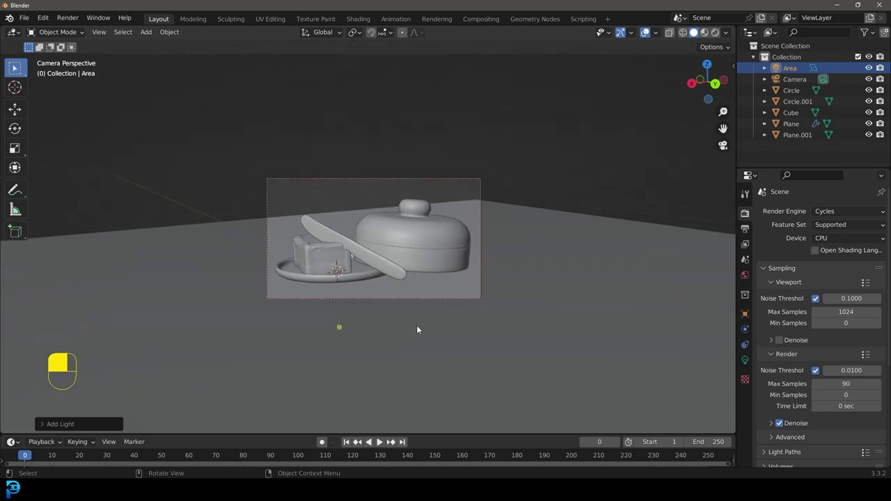
{"action": "key", "text": "g"}
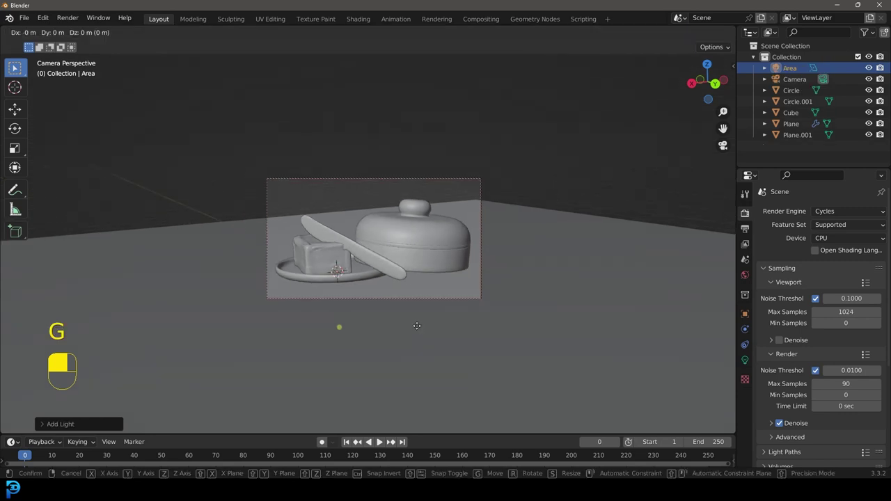
{"action": "left_click", "coordinate": [432, 137]}
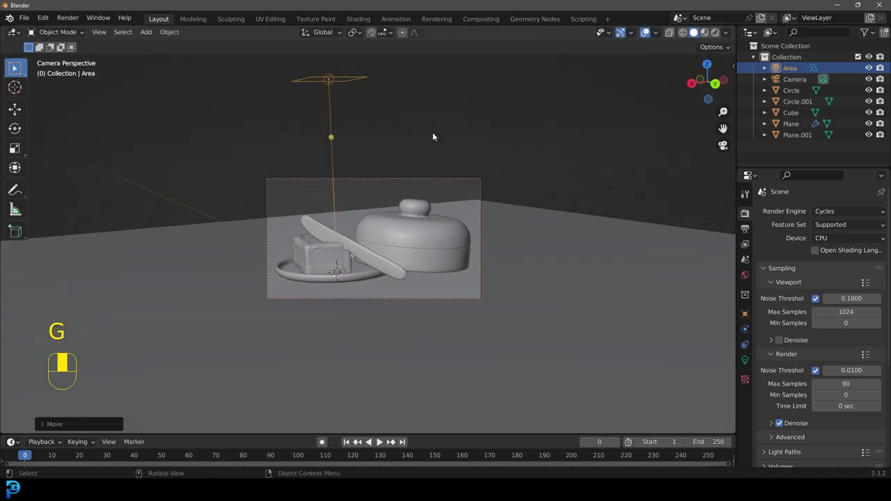
Set the area light's power to 120 W and display the camera view in rendered shading.
{"action": "left_click", "coordinate": [744, 360]}
{"action": "left_click", "coordinate": [838, 286]}
{"action": "type", "text": "120"}
{"action": "key", "text": "Return"}
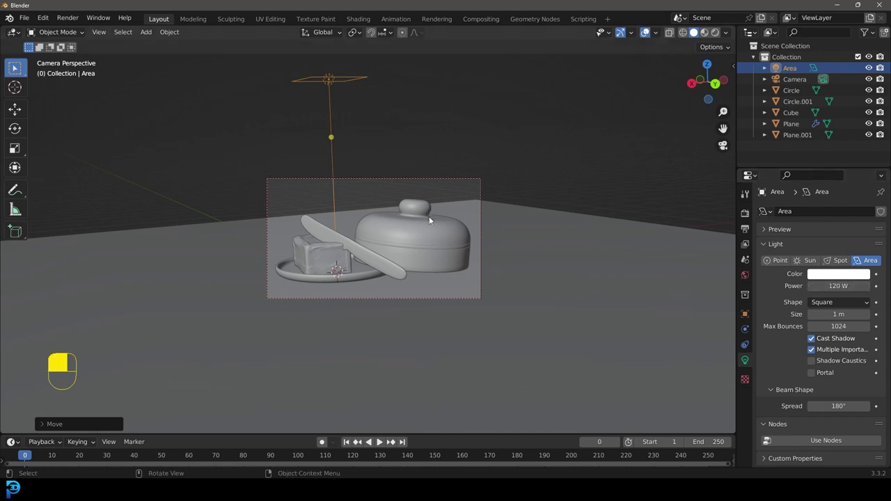
{"action": "scroll", "coordinate": [422, 212], "scroll_direction": "up", "scroll_amount": 3}
{"action": "key", "text": "z"}
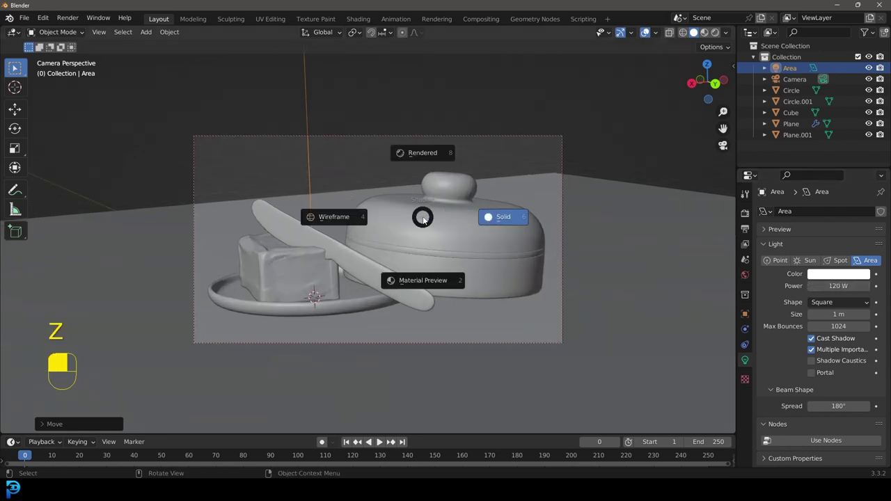
{"action": "left_click", "coordinate": [415, 156]}
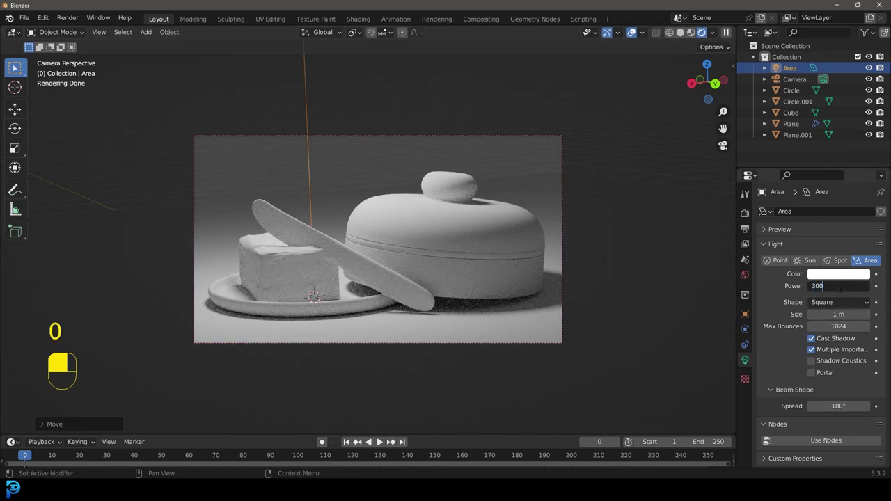
Set the area light's power to 300 W and its size to 3 m.
{"action": "key", "text": "Return"}
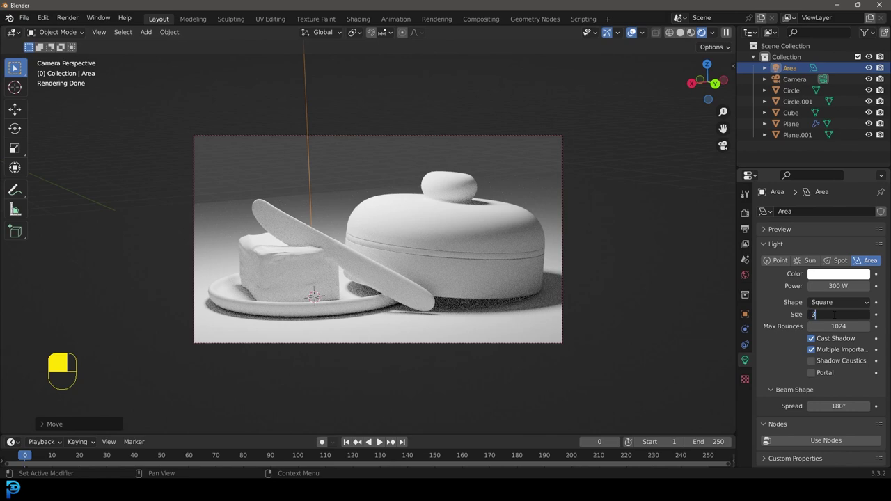
{"action": "key", "text": "Return"}
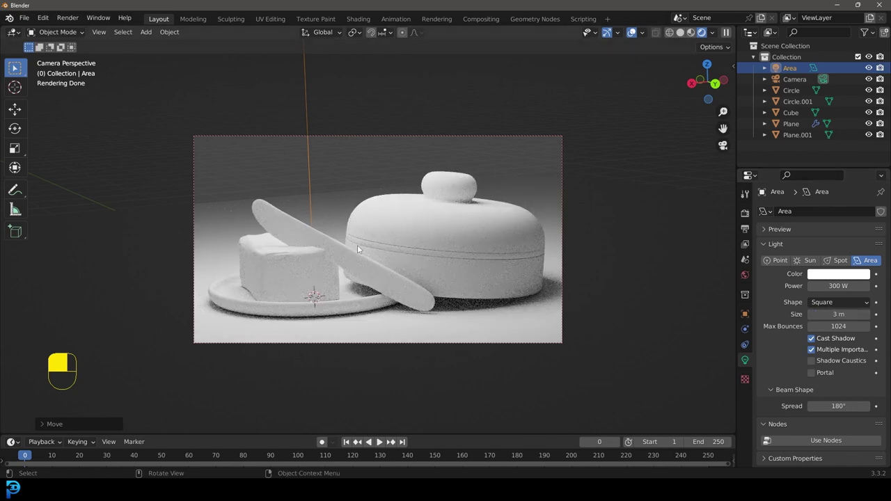
In front view, move the area light beside the camera and rotate it to aim at the butter tray.
{"action": "key", "text": "KP_1"}
{"action": "key", "text": "g"}
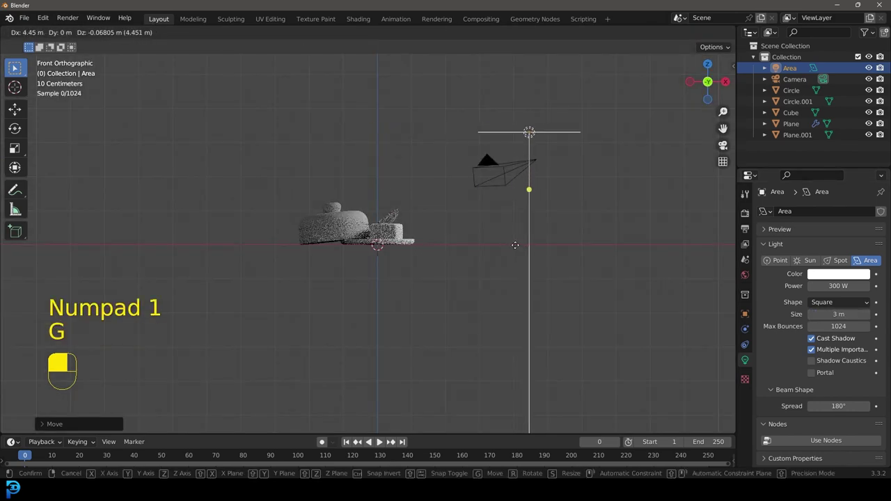
{"action": "left_click", "coordinate": [517, 248]}
{"action": "key", "text": "t"}
{"action": "key", "text": "r"}
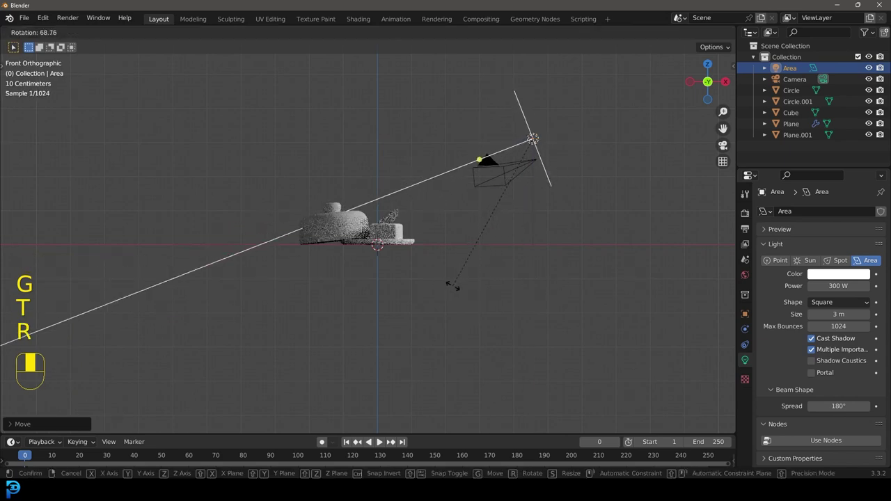
{"action": "left_click", "coordinate": [476, 300]}
Duplicate the area light to the opposite side of the tray, rotate it towards the objects and return to the camera view.
{"action": "key", "text": "shift+d"}
{"action": "left_click", "coordinate": [251, 262]}
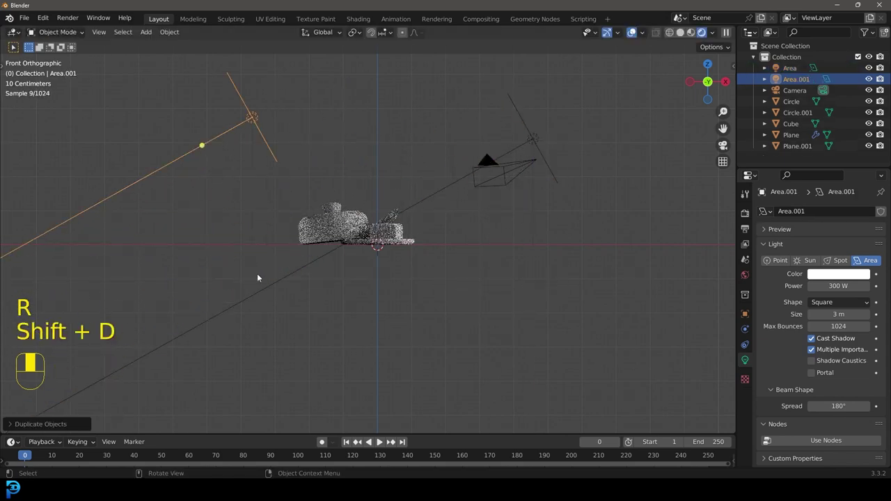
{"action": "key", "text": "r"}
{"action": "left_click", "coordinate": [503, 321]}
{"action": "key", "text": "KP_0"}
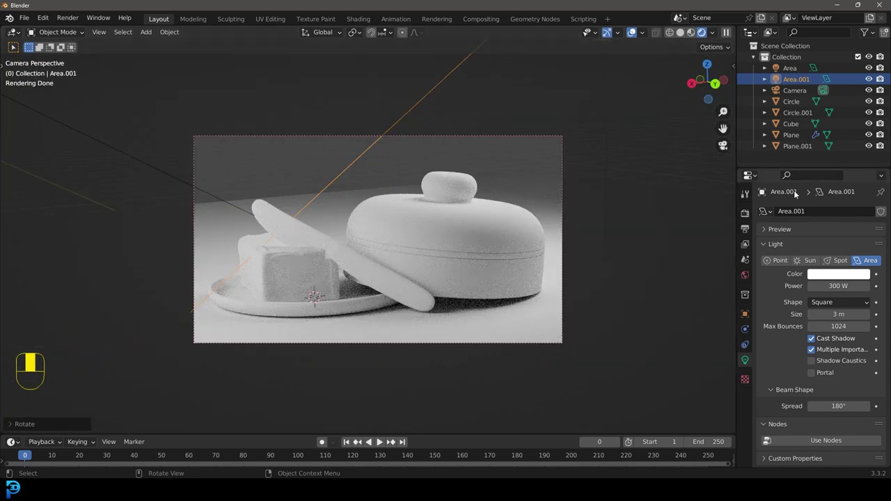
Try a Sky Texture as the world background color with a strength of 0.3.
{"action": "left_click", "coordinate": [745, 276]}
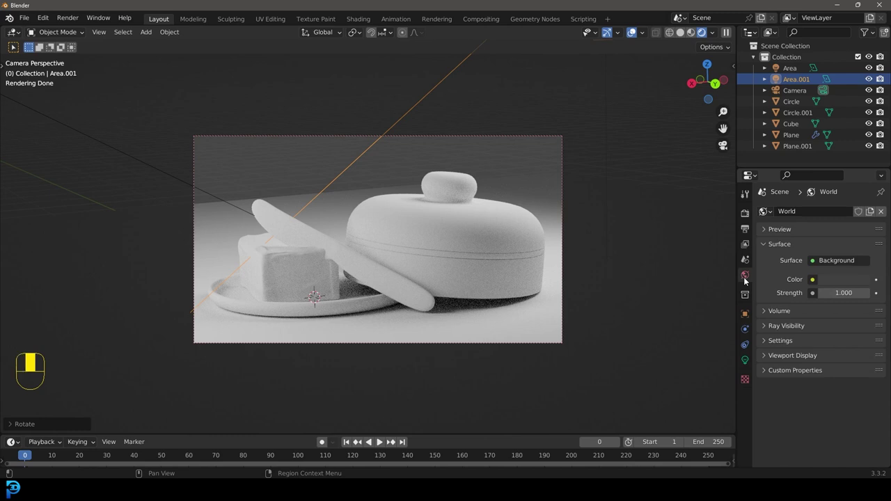
{"action": "left_click", "coordinate": [809, 280]}
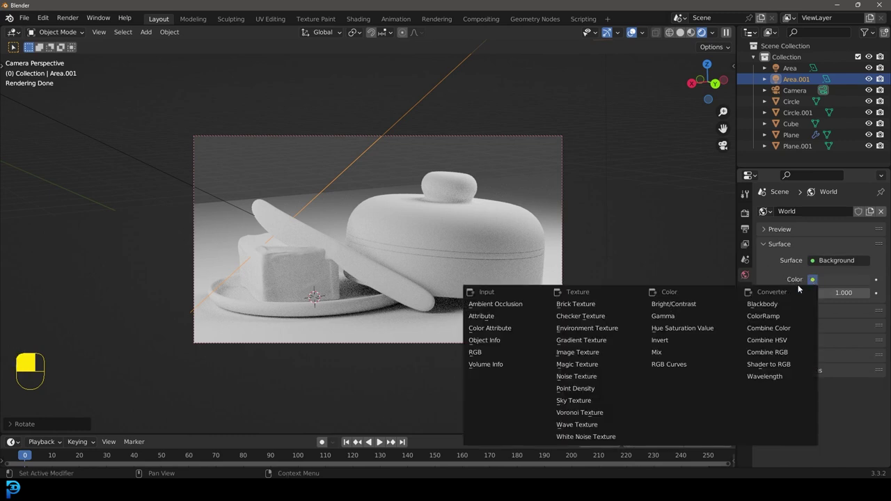
{"action": "left_click", "coordinate": [598, 401]}
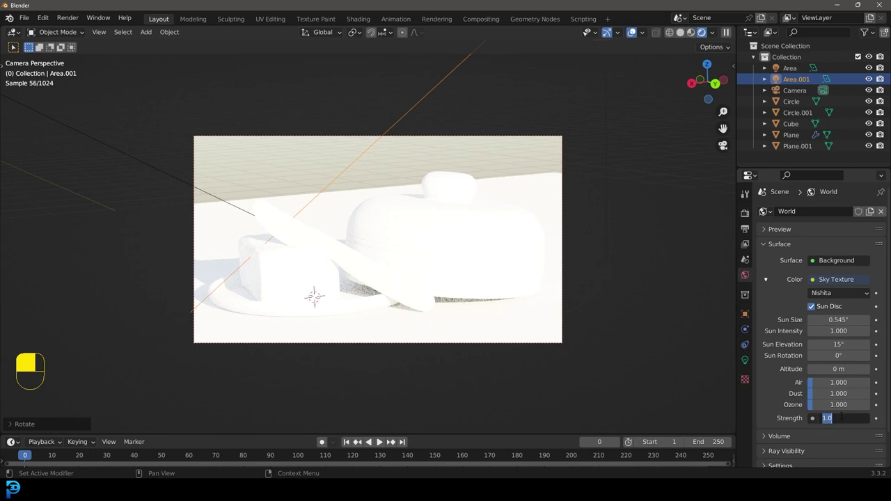
{"action": "key", "text": "Return"}
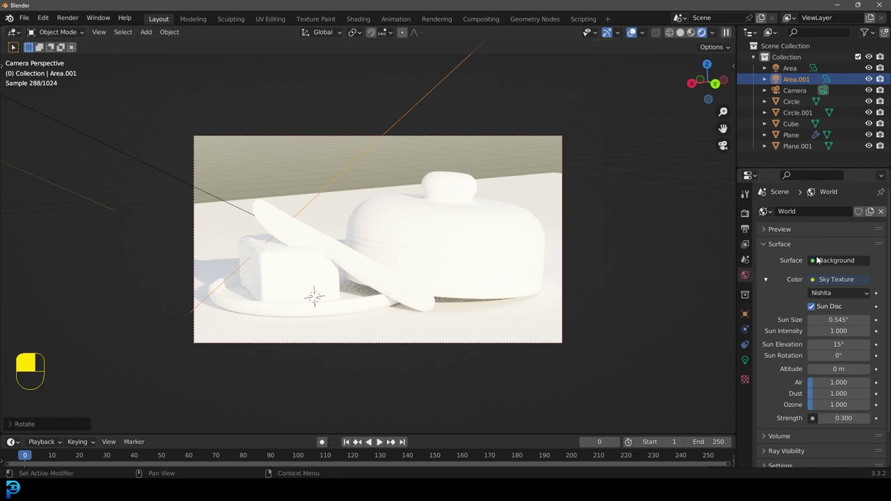
Use an Environment Texture with hotel_room_1k.hdr from the HDRIs folder as the world color, at strength 0.5.
{"action": "left_click", "coordinate": [831, 280]}
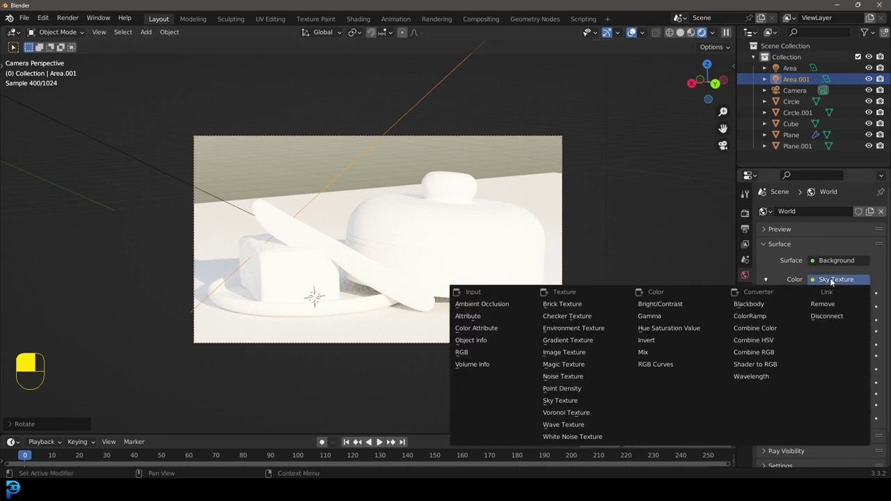
{"action": "left_click", "coordinate": [595, 328]}
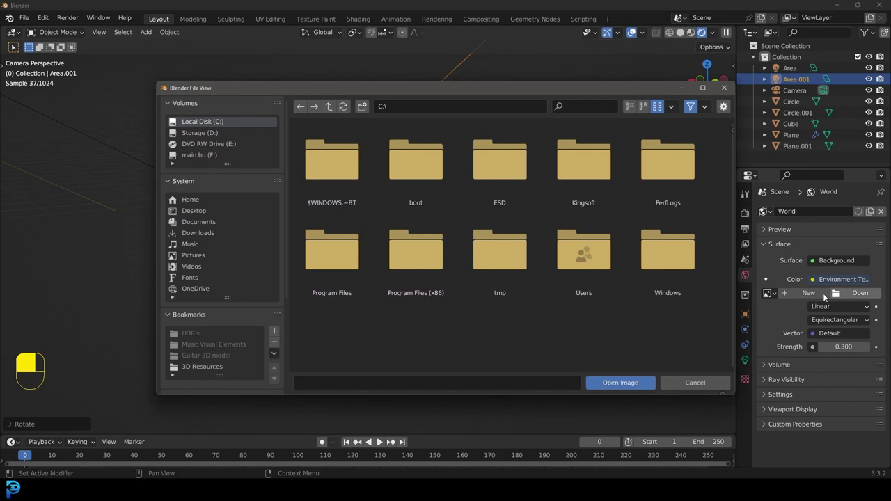
{"action": "scroll", "coordinate": [199, 351], "scroll_direction": "down", "scroll_amount": 2}
{"action": "left_click", "coordinate": [201, 329]}
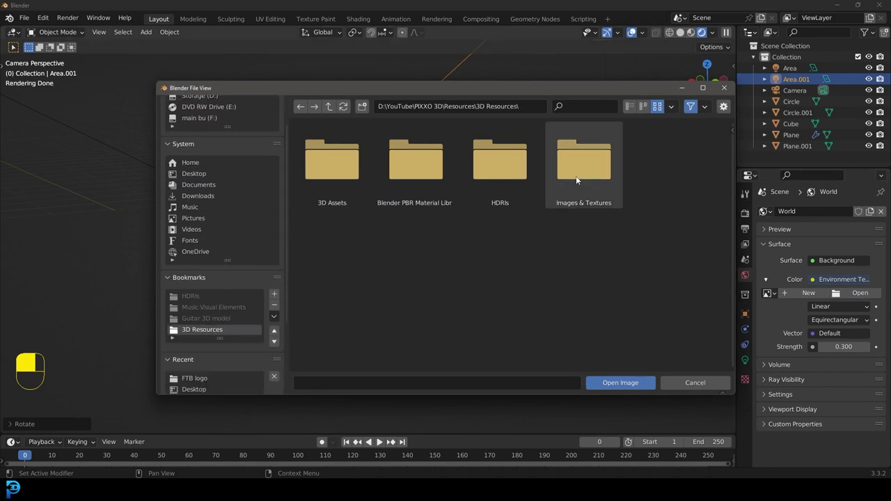
{"action": "double_click", "coordinate": [512, 170]}
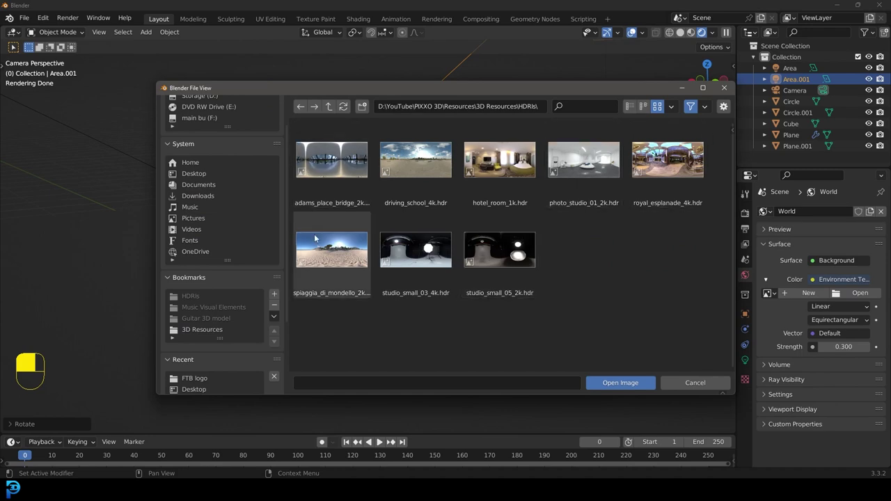
{"action": "left_click", "coordinate": [484, 162]}
{"action": "left_click", "coordinate": [627, 383]}
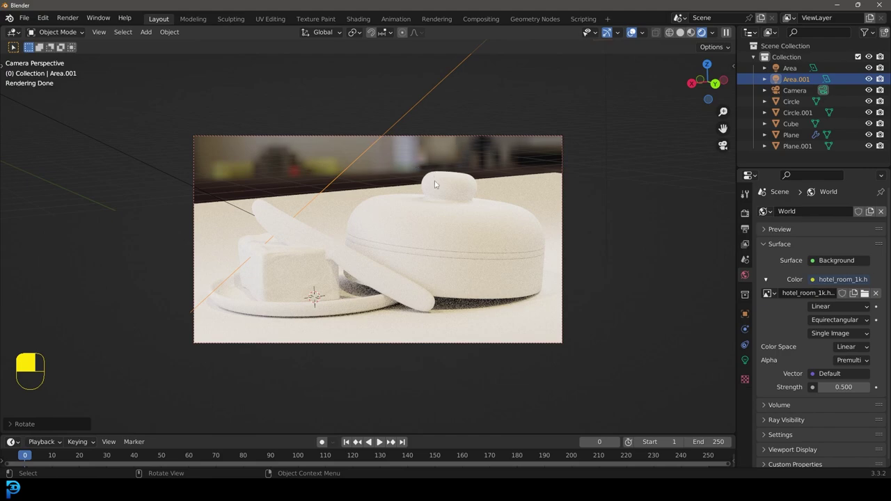
Select the cover and set up the Shading workspace with the camera view in rendered shading.
{"action": "scroll", "coordinate": [432, 181], "scroll_direction": "up", "scroll_amount": 2}
{"action": "left_click", "coordinate": [452, 202]}
{"action": "key", "text": "g"}
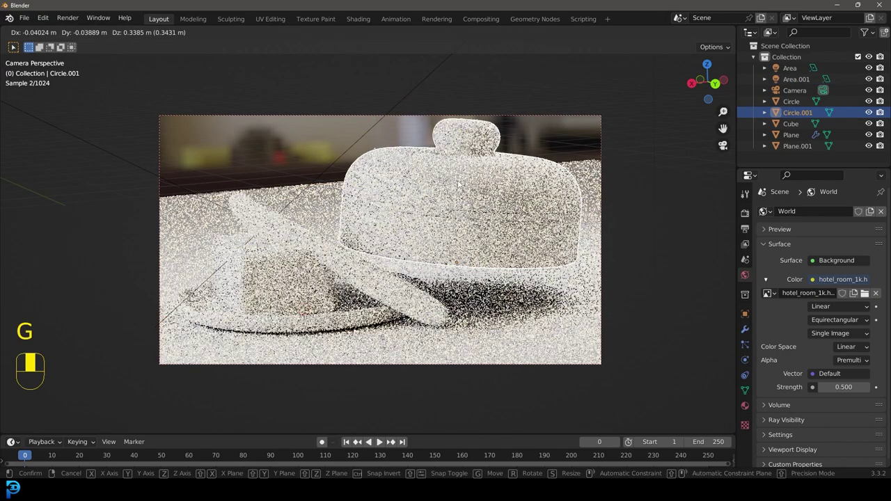
{"action": "right_click", "coordinate": [458, 184]}
{"action": "left_click", "coordinate": [358, 18]}
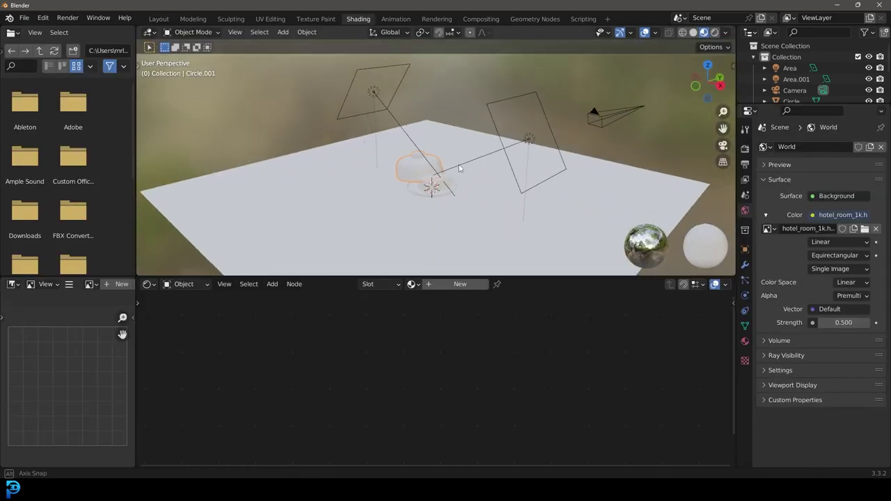
{"action": "scroll", "coordinate": [460, 165], "scroll_direction": "up", "scroll_amount": 3}
{"action": "key", "text": "KP_0"}
{"action": "scroll", "coordinate": [460, 165], "scroll_direction": "up", "scroll_amount": 2}
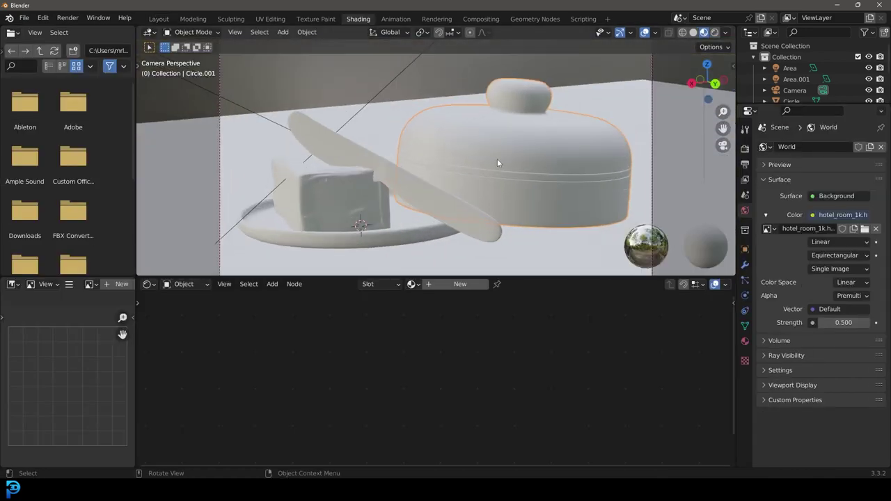
{"action": "key", "text": "z"}
{"action": "left_click", "coordinate": [511, 90]}
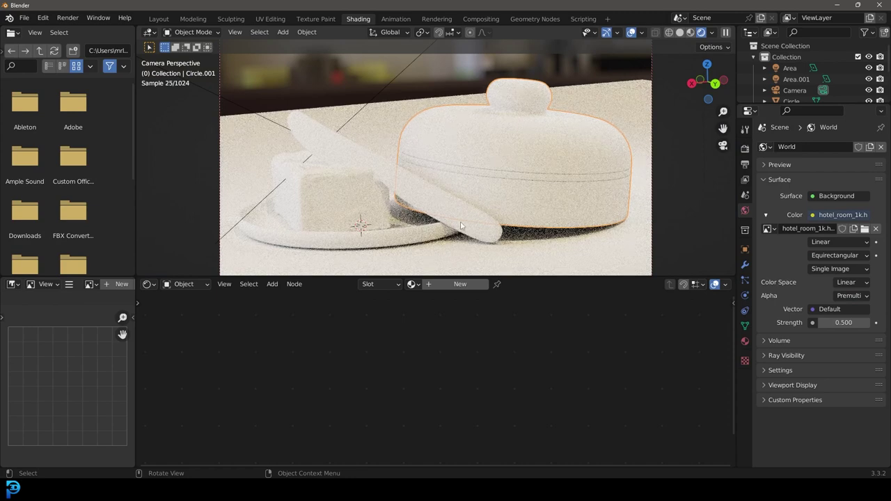
Create a new material for the cover with an orange base color of hue 0.021, saturation 0.930 and value 0.800.
{"action": "left_click", "coordinate": [456, 284]}
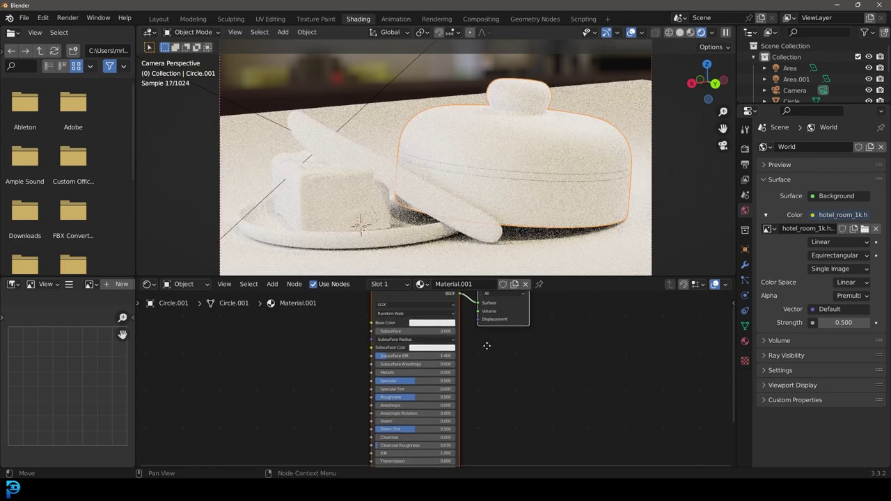
{"action": "key", "text": "Home"}
{"action": "left_click", "coordinate": [459, 352]}
{"action": "left_click", "coordinate": [464, 283]}
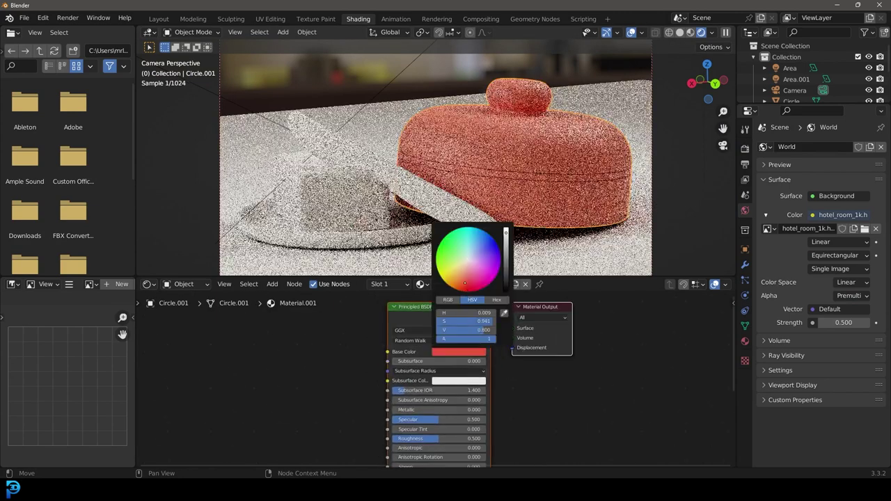
{"action": "left_click", "coordinate": [463, 284]}
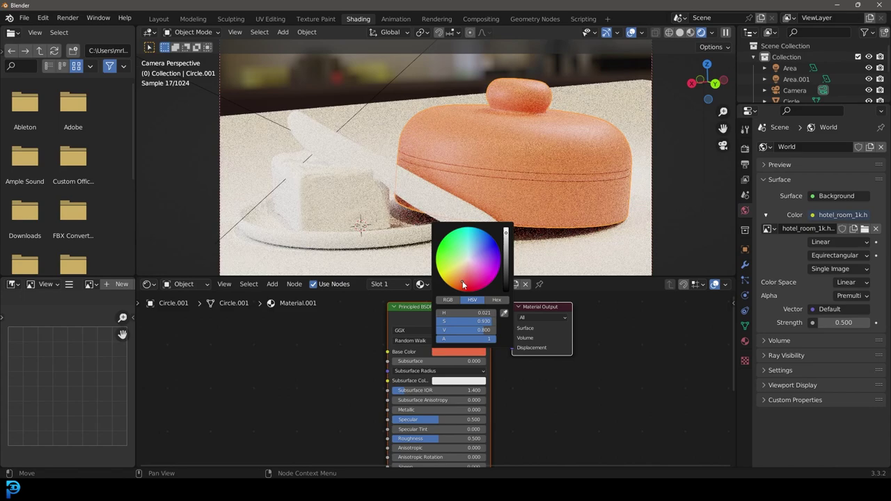
Lower the cover material's roughness to about 0.229 for a glossier surface.
{"action": "middle_click_drag", "start_coordinate": [518, 421], "coordinate": [533, 341]}
{"action": "scroll", "coordinate": [534, 340], "scroll_direction": "up", "scroll_amount": 2}
{"action": "left_click_drag", "start_coordinate": [472, 356], "coordinate": [447, 356]}
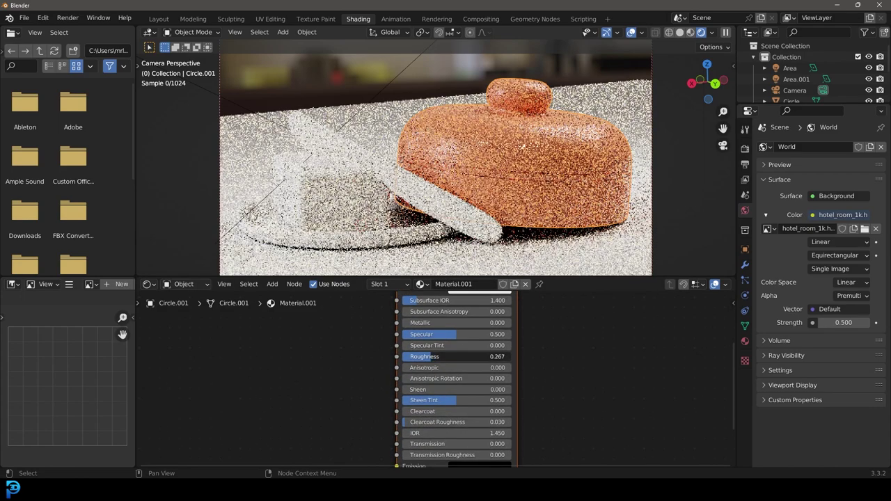
Assign the cover's orange material, Material.001, to the plate.
{"action": "left_click", "coordinate": [397, 231]}
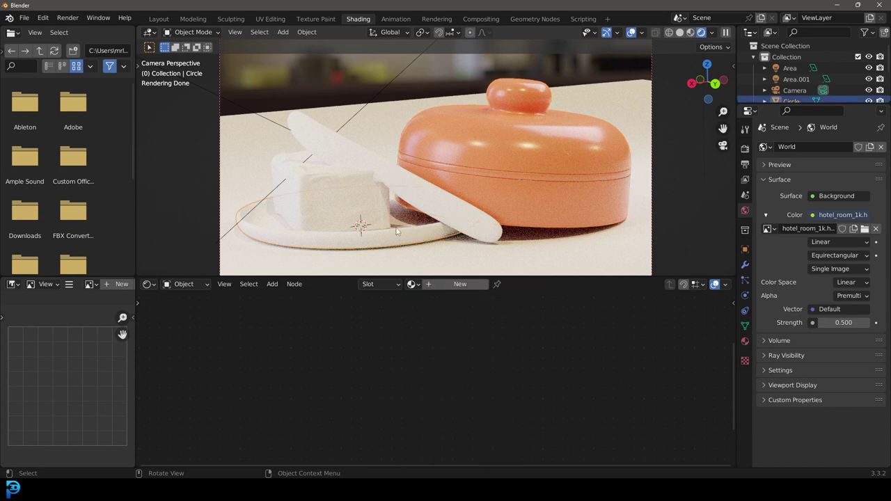
{"action": "left_click", "coordinate": [412, 284]}
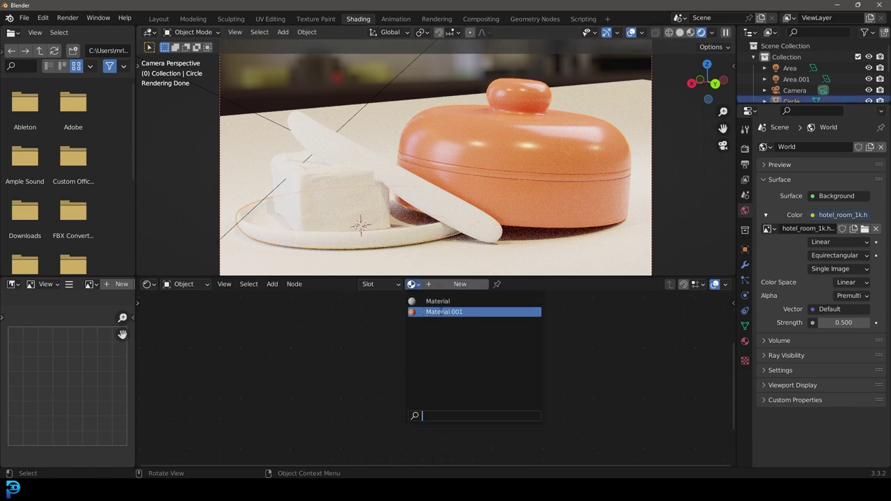
{"action": "left_click", "coordinate": [444, 312]}
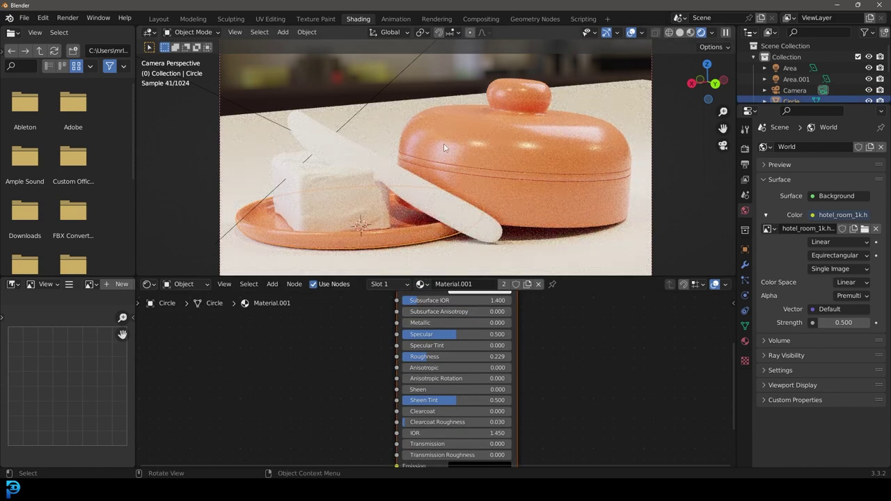
Create a new material for the butter block and name it butter.
{"action": "left_click", "coordinate": [328, 183]}
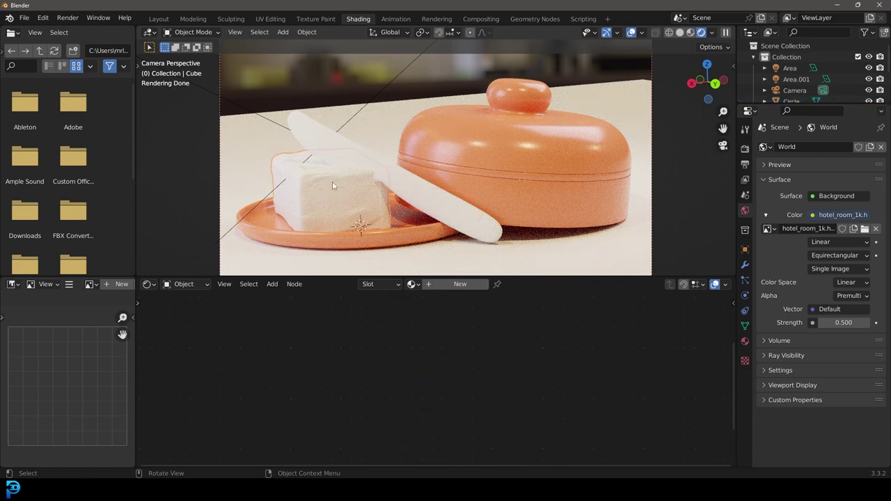
{"action": "left_click", "coordinate": [465, 287]}
{"action": "double_click", "coordinate": [466, 284]}
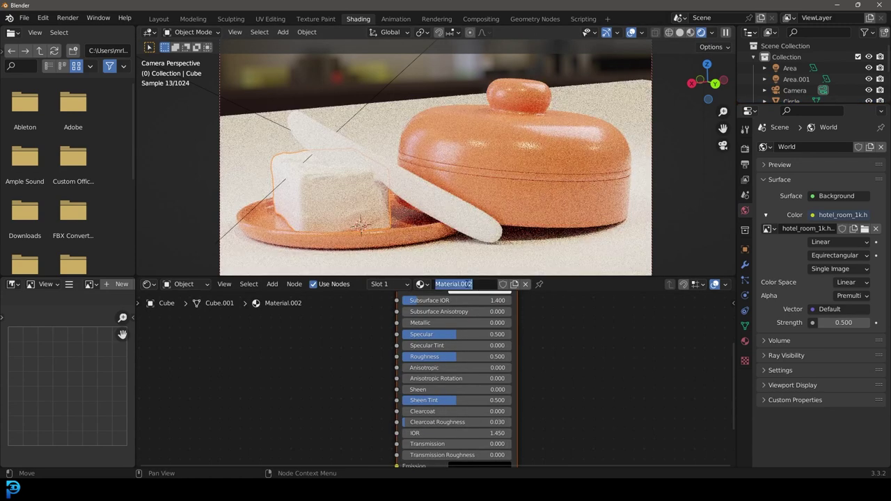
{"action": "type", "text": "butter"}
{"action": "key", "text": "Return"}
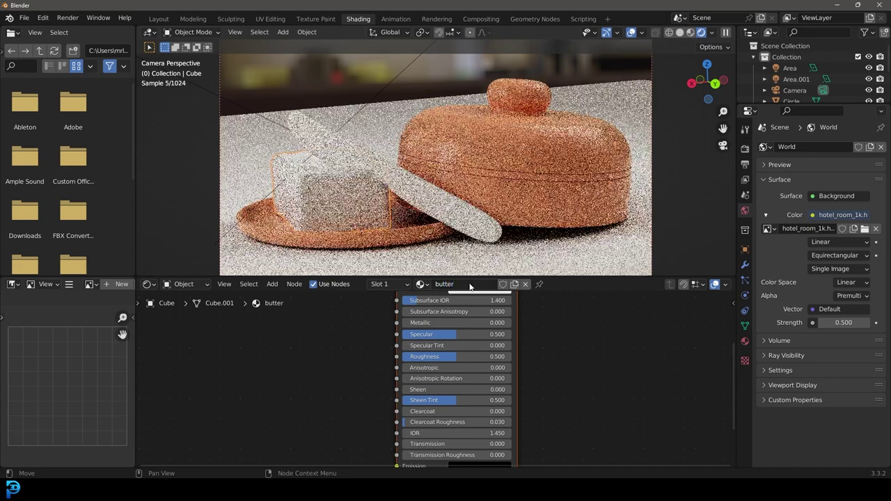
Give the butter material a soft yellow base color and lower its roughness.
{"action": "scroll", "coordinate": [489, 334], "scroll_direction": "up", "scroll_amount": 4, "text": "shift"}
{"action": "left_click", "coordinate": [480, 325]}
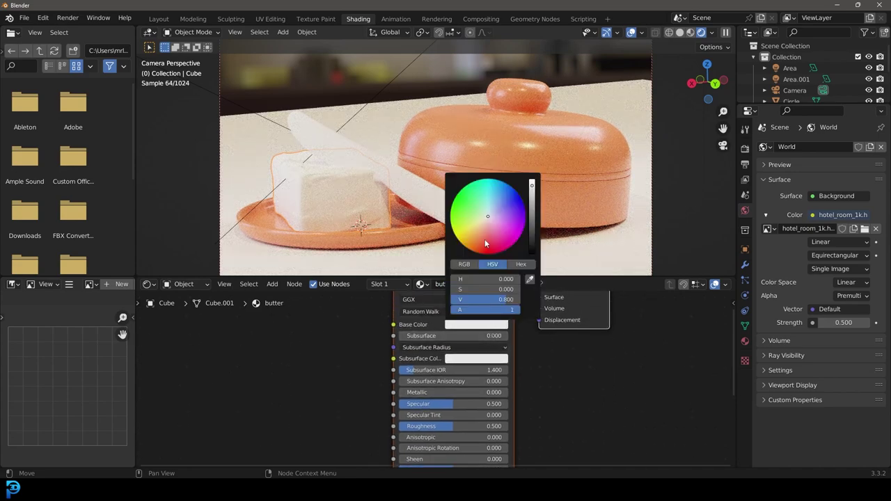
{"action": "left_click", "coordinate": [473, 233]}
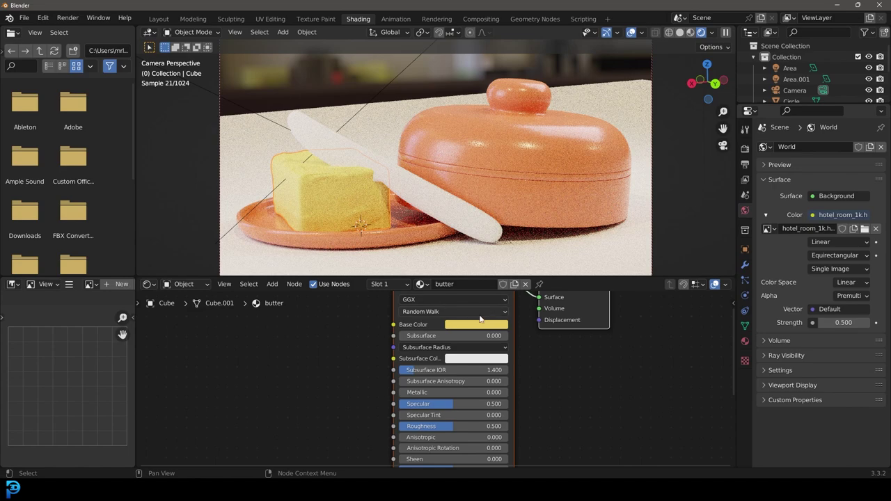
{"action": "left_click_drag", "start_coordinate": [439, 426], "coordinate": [413, 426]}
Create a new material for the knife with metallic at 1.000 and a darker grey base color.
{"action": "left_click", "coordinate": [415, 187]}
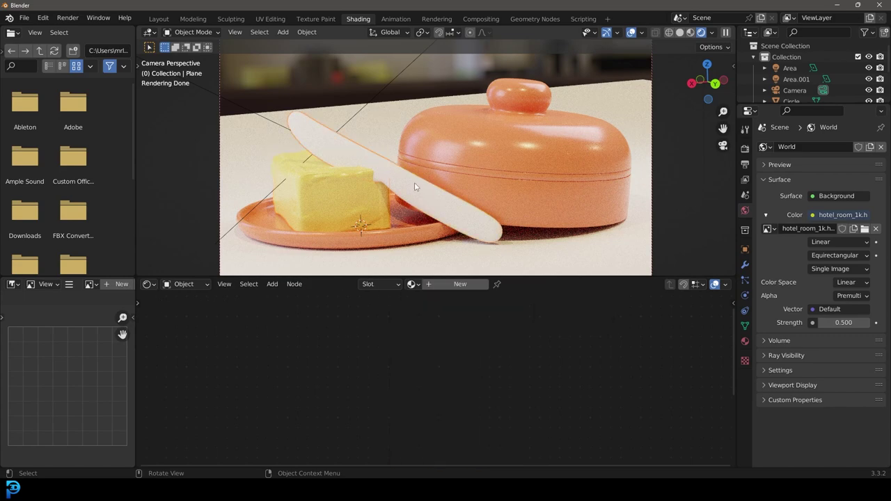
{"action": "mouse_move", "coordinate": [411, 395]}
{"action": "left_mouse_down"}
{"action": "mouse_move", "coordinate": [512, 396]}
{"action": "mouse_move", "coordinate": [422, 390]}
{"action": "left_mouse_up"}
{"action": "scroll", "coordinate": [569, 416], "scroll_direction": "up", "scroll_amount": 2}
{"action": "middle_click_drag", "start_coordinate": [584, 349], "coordinate": [578, 444]}
{"action": "left_click", "coordinate": [486, 367]}
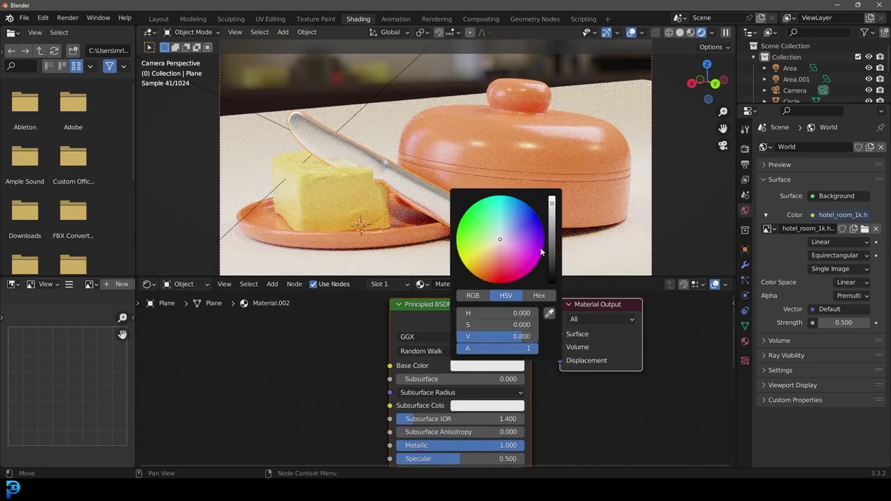
{"action": "left_click", "coordinate": [552, 230]}
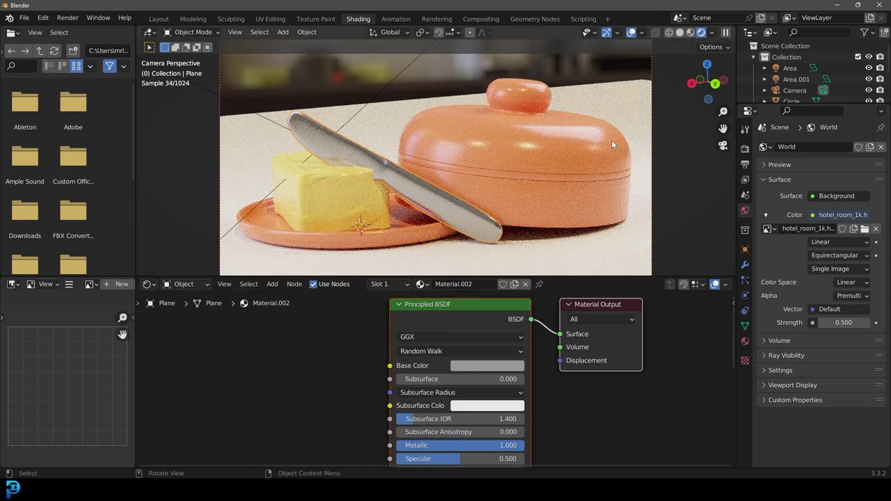
Clear the selection and switch the viewport to solid shading.
{"action": "key", "text": "alt+a"}
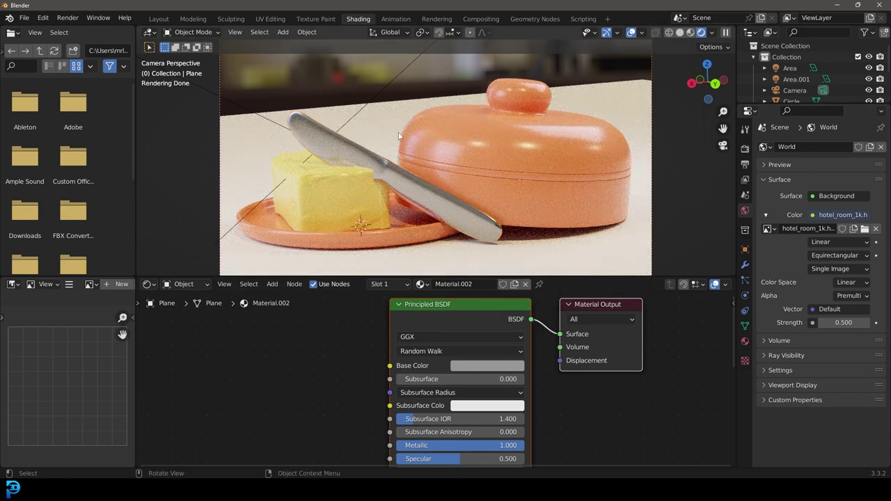
{"action": "key", "text": "z"}
{"action": "left_click", "coordinate": [629, 100]}
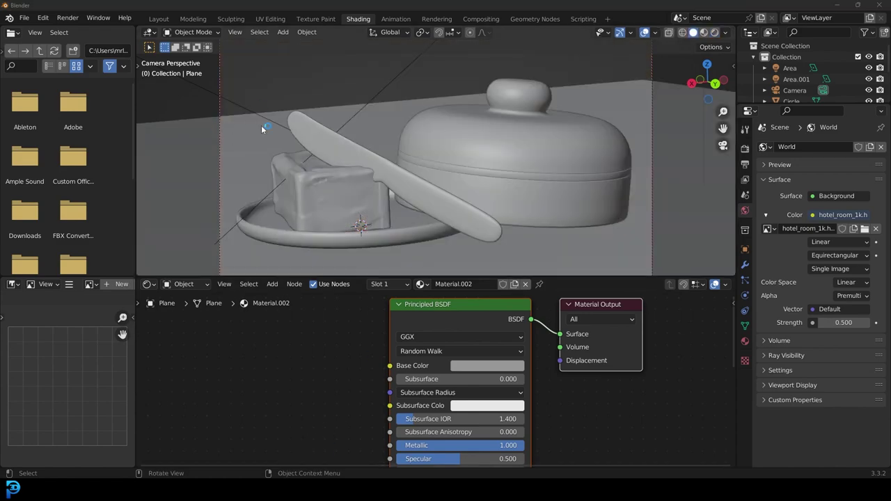
{"action": "key", "text": "F12"}
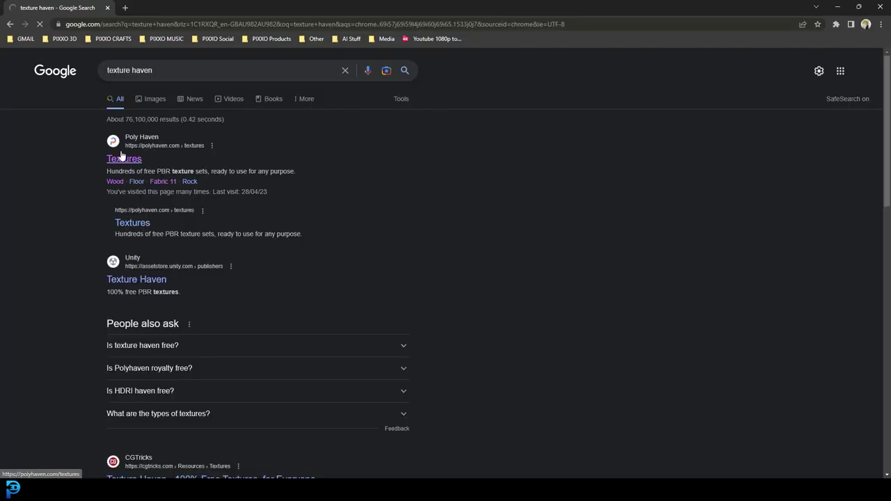
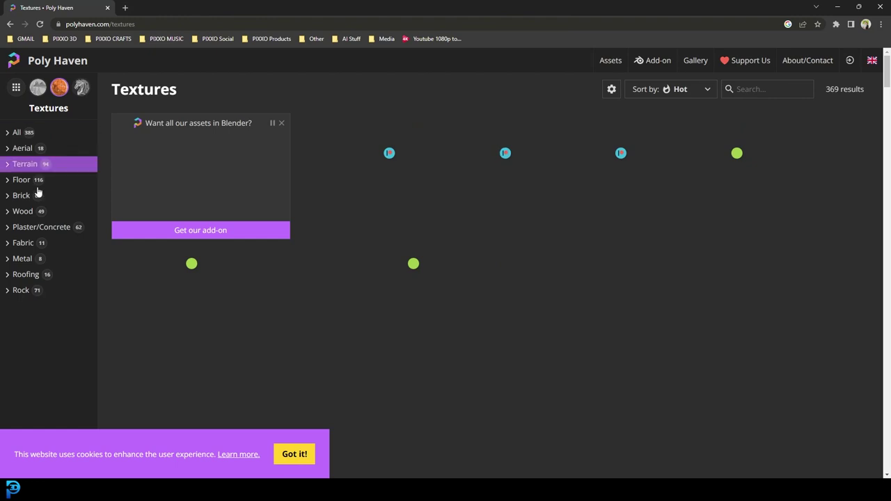
Browse the wood textures on Poly Haven and open the Dark Wood texture page.
{"action": "left_click", "coordinate": [11, 217]}
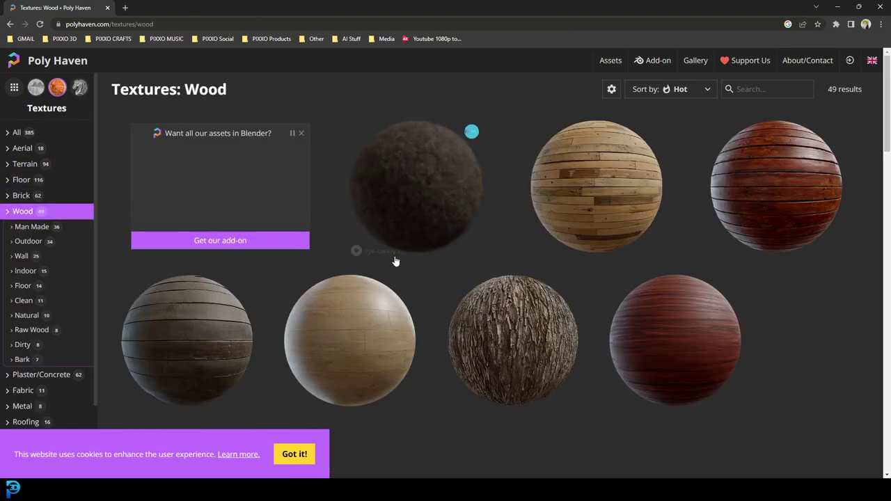
{"action": "scroll", "coordinate": [647, 258], "scroll_direction": "down", "scroll_amount": 2}
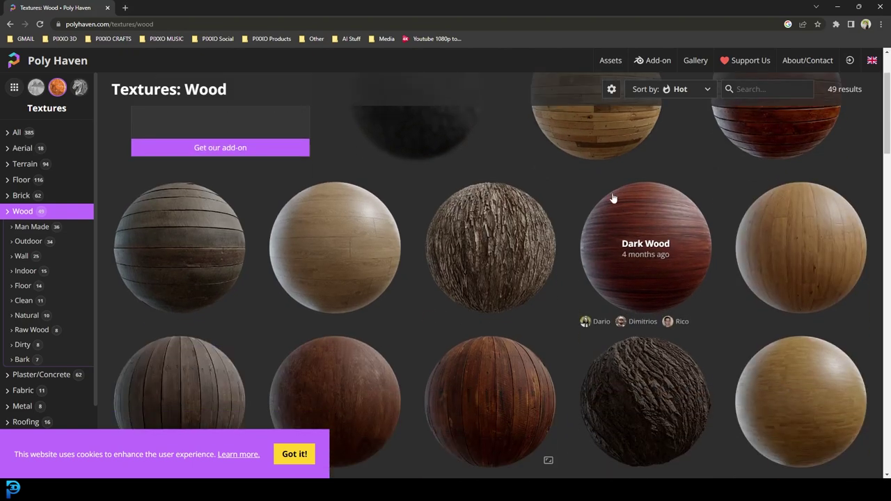
{"action": "left_click", "coordinate": [646, 258]}
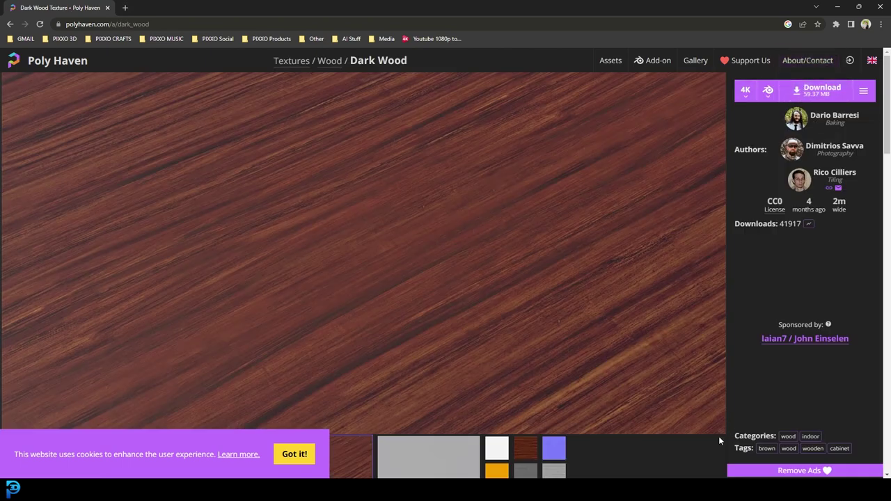
Switch back to Blender and start an append from the Blender PBR Material Library folder in 3D Resources.
{"action": "mouse_move", "coordinate": [724, 488]}
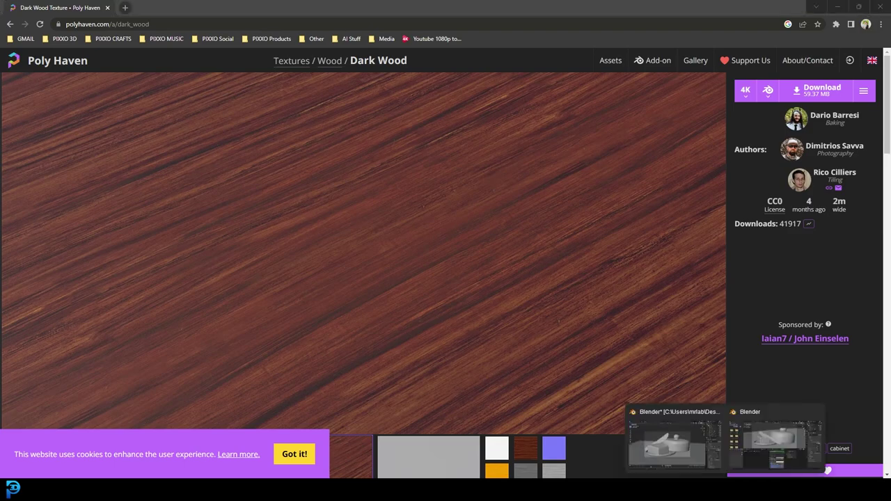
{"action": "left_click", "coordinate": [757, 445]}
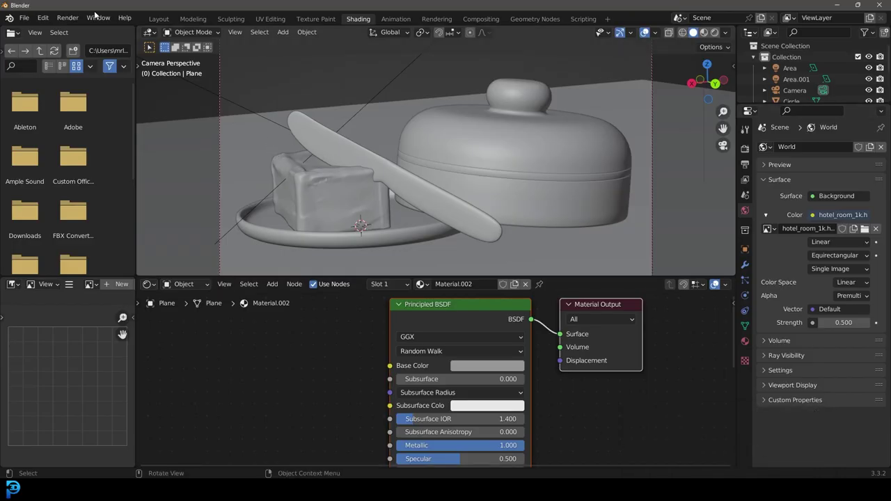
{"action": "left_click", "coordinate": [25, 19]}
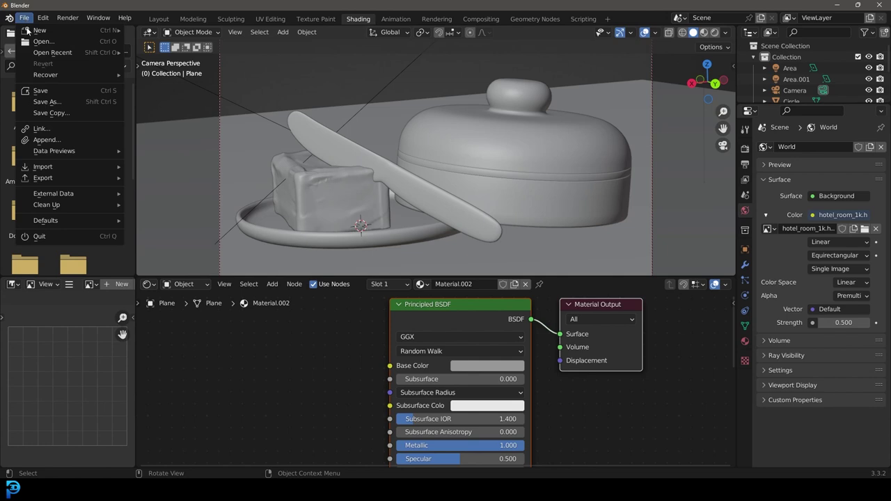
{"action": "left_click", "coordinate": [58, 139]}
{"action": "left_click", "coordinate": [202, 365]}
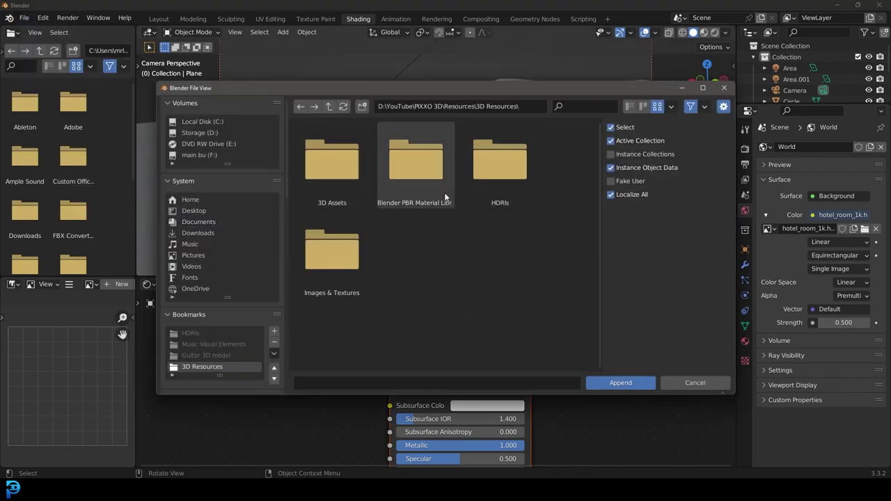
{"action": "double_click", "coordinate": [435, 159]}
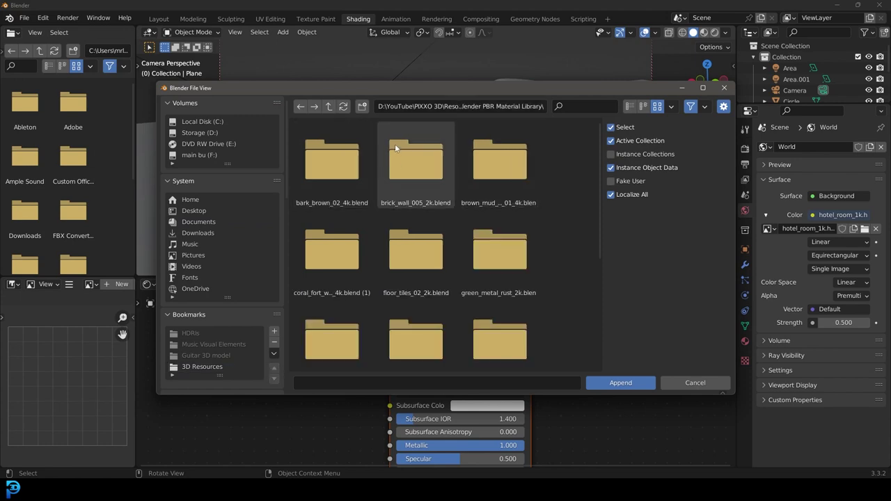
Append the wood table material from wood_table_001_4k.blend.
{"action": "scroll", "coordinate": [421, 341], "scroll_direction": "down", "scroll_amount": 5}
{"action": "scroll", "coordinate": [421, 341], "scroll_direction": "down", "scroll_amount": 1}
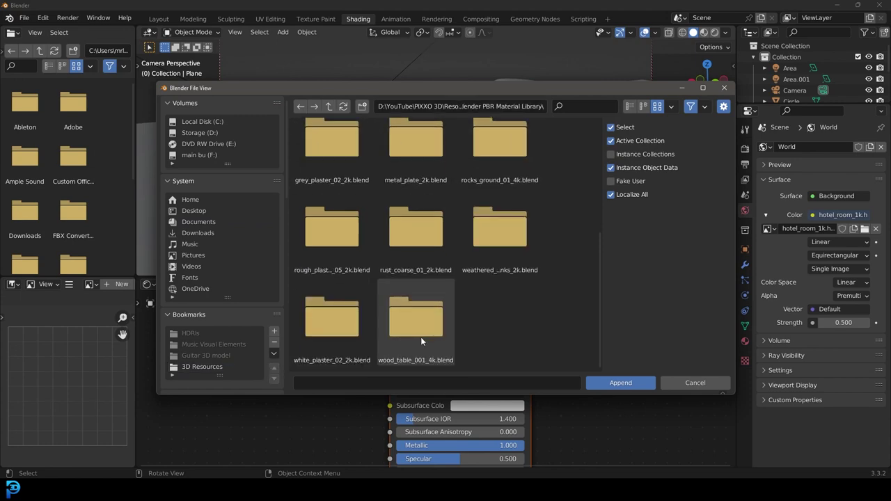
{"action": "double_click", "coordinate": [416, 306]}
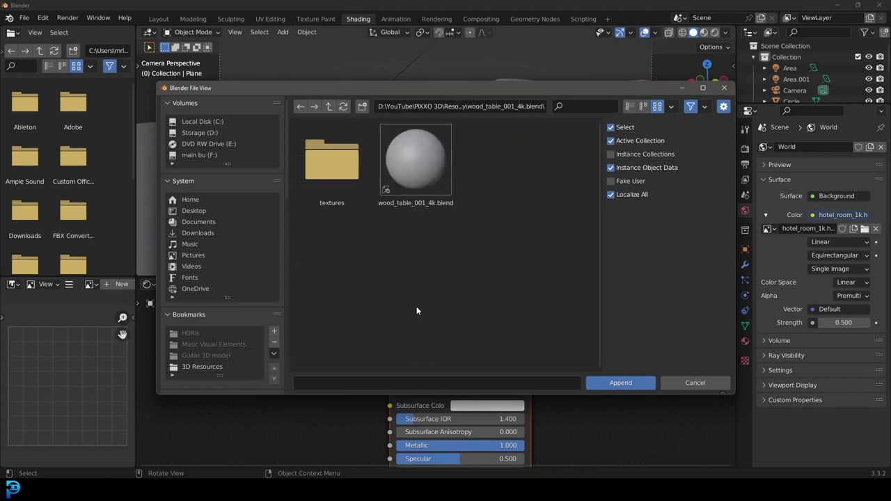
{"action": "double_click", "coordinate": [405, 157]}
{"action": "scroll", "coordinate": [411, 159], "scroll_direction": "down", "scroll_amount": 3}
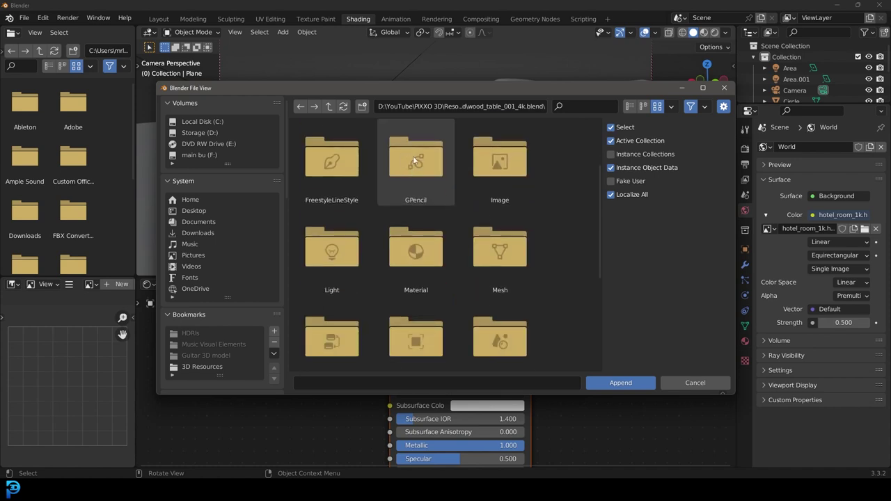
{"action": "double_click", "coordinate": [412, 247]}
{"action": "double_click", "coordinate": [334, 163]}
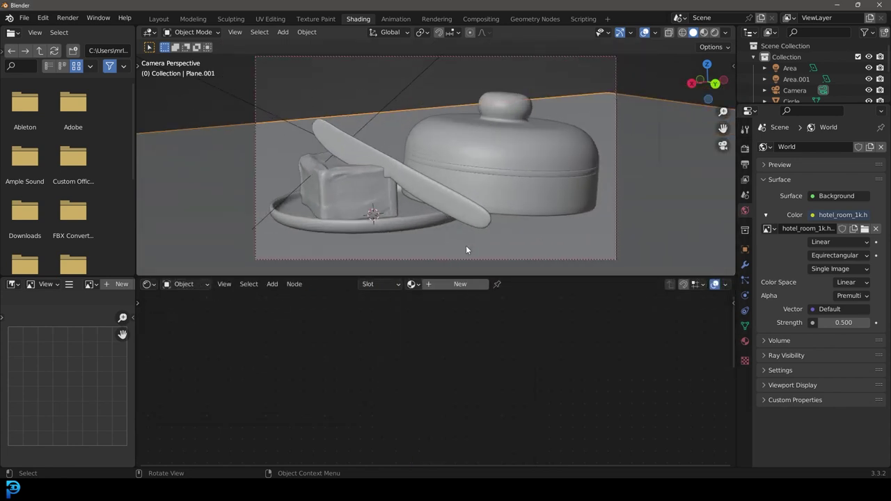
Assign the wood_table_001 material to the table plane and show the scene in rendered shading.
{"action": "left_click", "coordinate": [412, 285]}
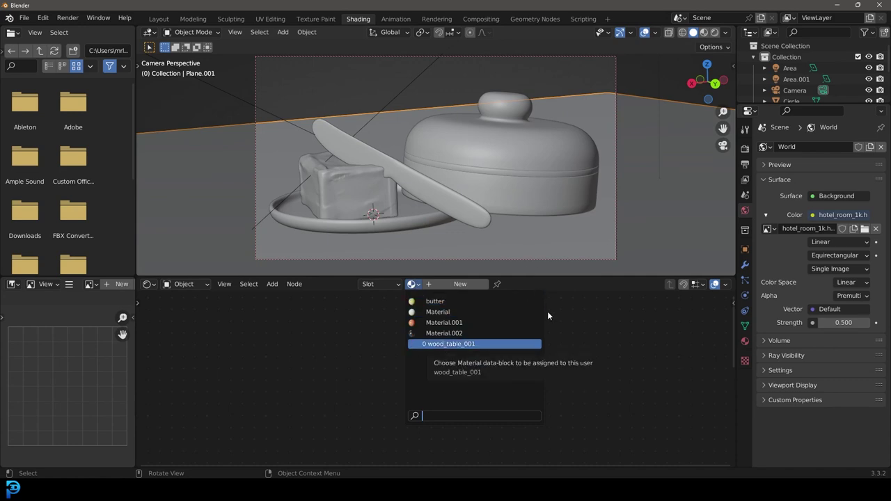
{"action": "key", "text": "Return"}
{"action": "key", "text": "z"}
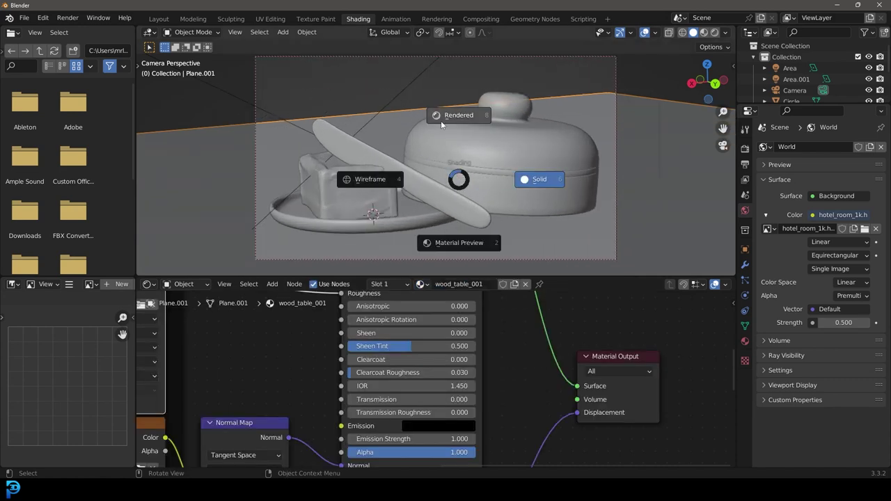
{"action": "left_click", "coordinate": [446, 117]}
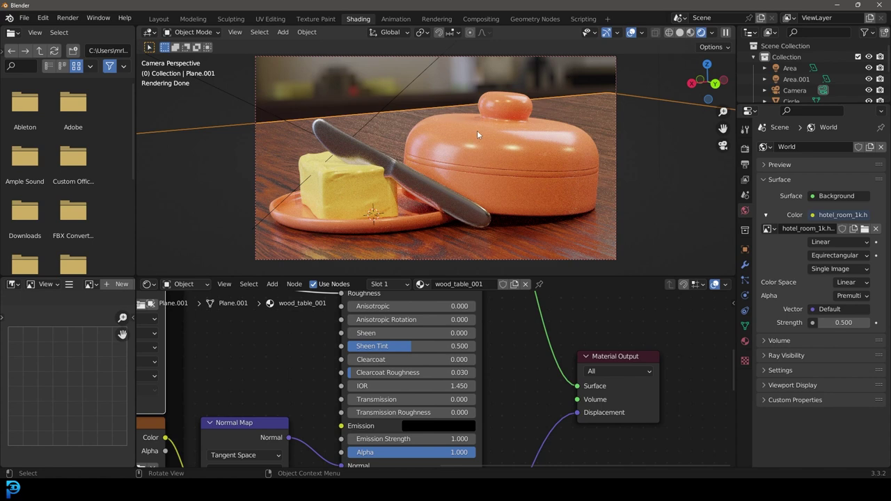
Add a cube empty and move it toward the area between the butter and the cover.
{"action": "key", "text": "shift+a"}
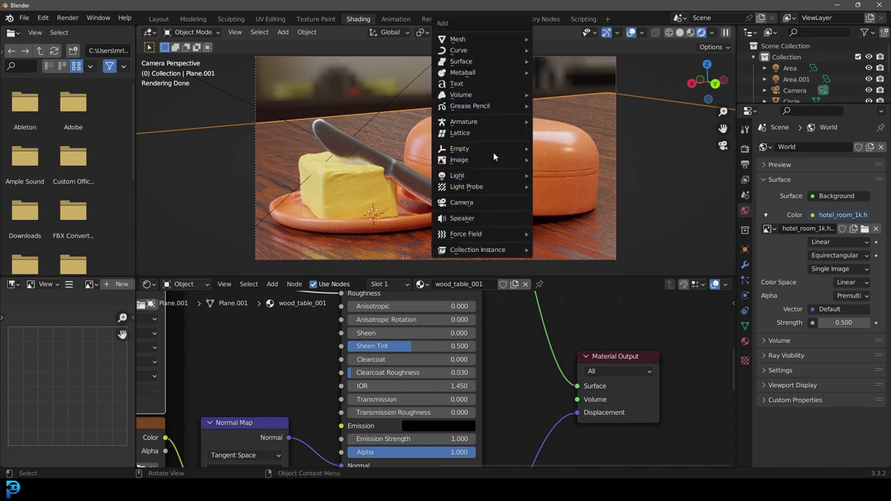
{"action": "mouse_move", "coordinate": [509, 148]}
{"action": "left_click", "coordinate": [564, 196]}
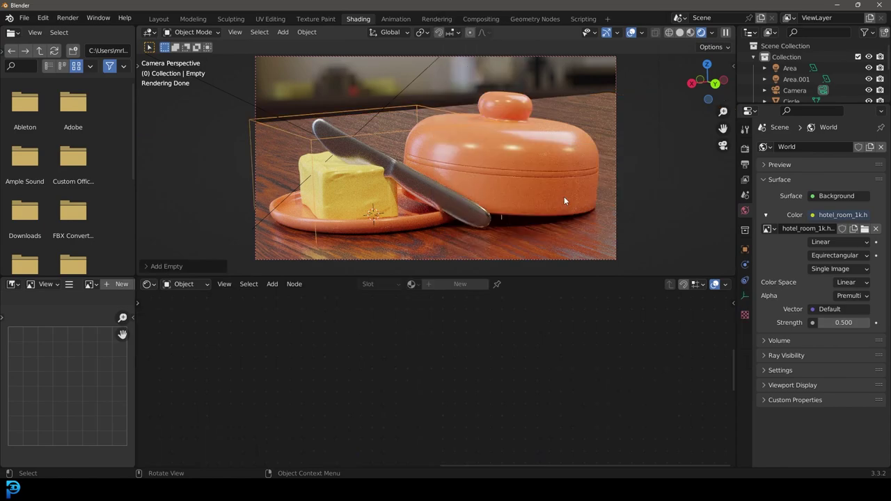
{"action": "middle_click_drag", "start_coordinate": [530, 170], "coordinate": [466, 232]}
{"action": "key", "text": "g"}
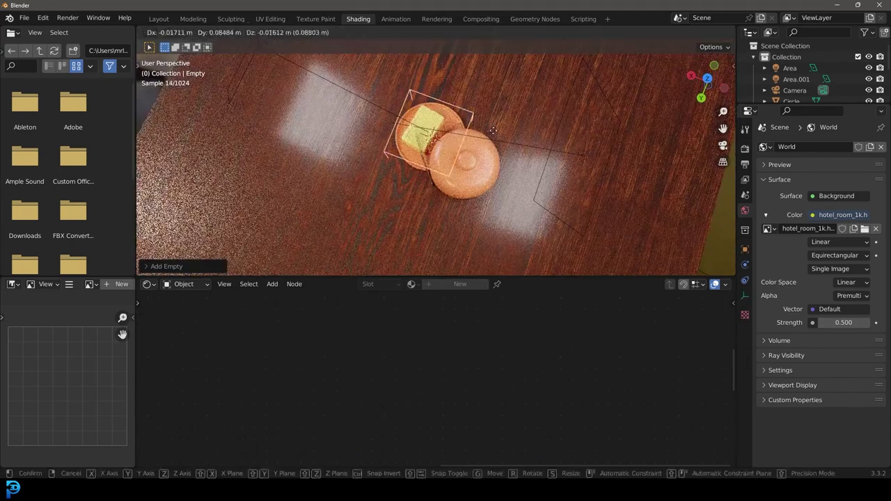
{"action": "left_click", "coordinate": [480, 163]}
Scale the cube empty down and reposition it around the knife in the camera view.
{"action": "key", "text": "KP_0"}
{"action": "key", "text": "s"}
{"action": "left_click", "coordinate": [534, 214]}
{"action": "key", "text": "g"}
{"action": "left_click", "coordinate": [545, 86]}
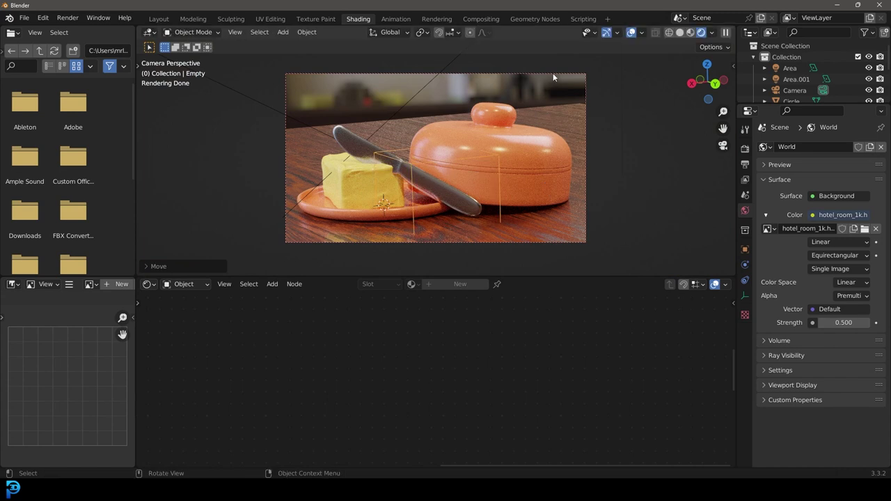
Enable depth of field on the camera with the cube empty as focus object and an f-stop of 0.5.
{"action": "left_click", "coordinate": [554, 77]}
{"action": "left_click", "coordinate": [745, 295]}
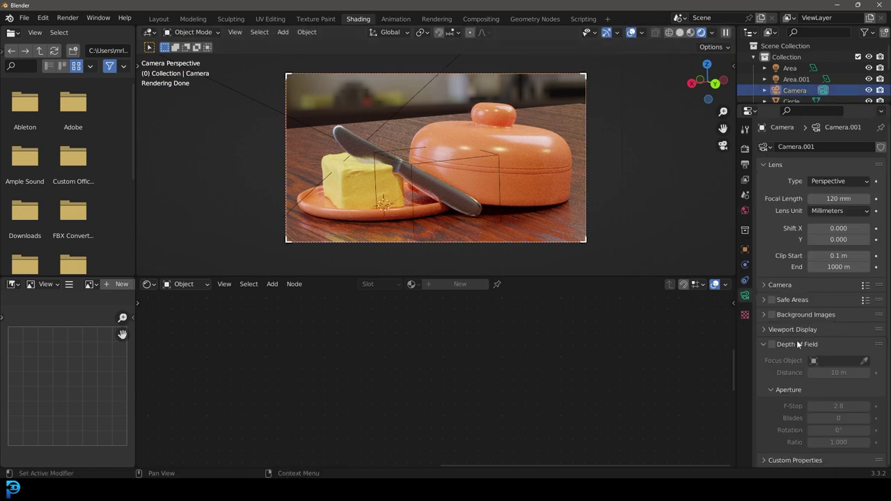
{"action": "left_click", "coordinate": [771, 344]}
{"action": "left_click", "coordinate": [864, 361]}
{"action": "left_click", "coordinate": [428, 149]}
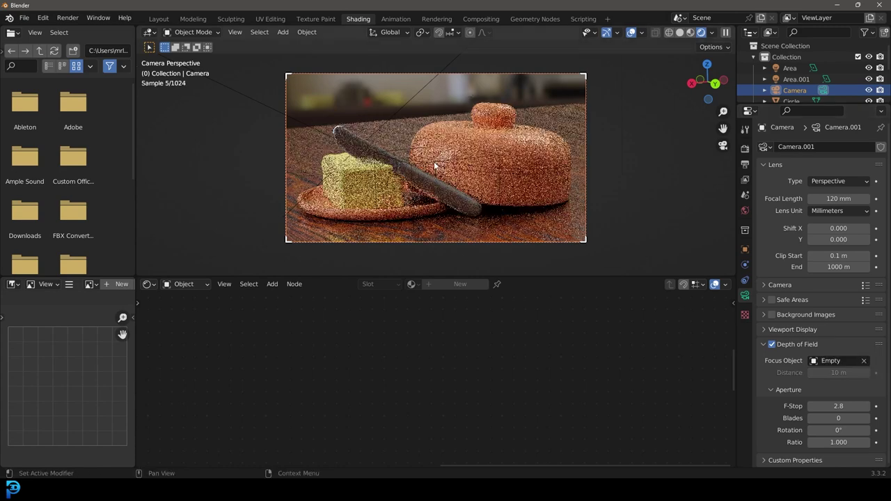
{"action": "left_click_drag", "start_coordinate": [848, 406], "coordinate": [816, 405]}
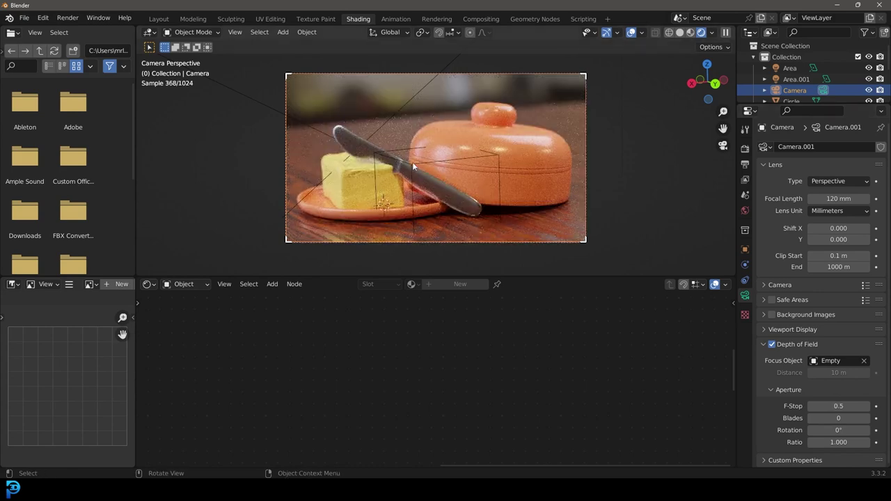
Move the cube empty slightly toward the cover in the camera view and switch the viewport back to solid shading.
{"action": "left_click", "coordinate": [439, 161]}
{"action": "key", "text": "g"}
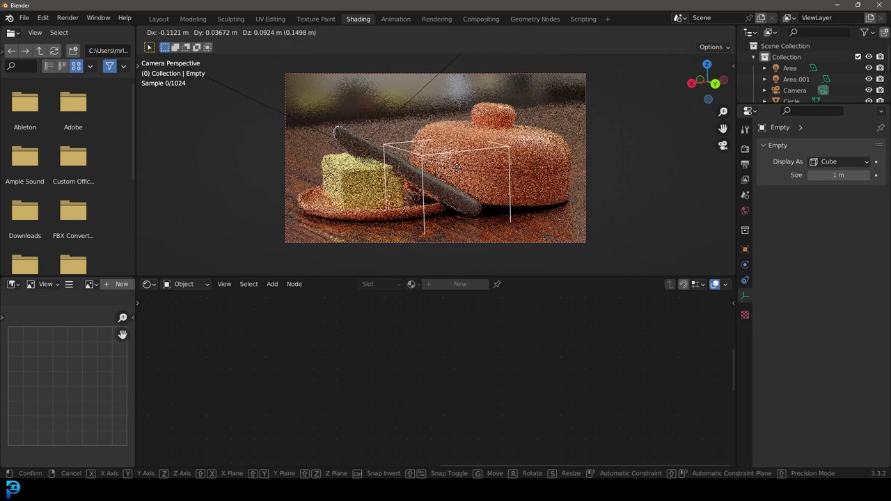
{"action": "left_click", "coordinate": [455, 166]}
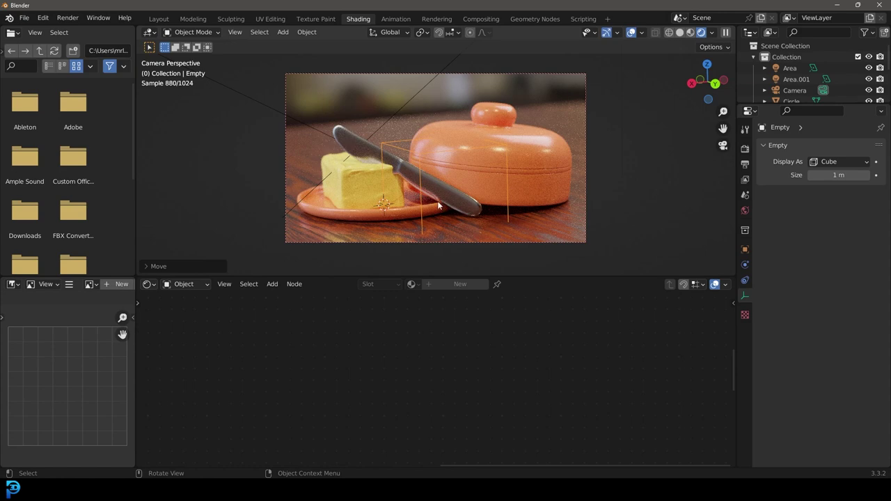
{"action": "key", "text": "z"}
{"action": "left_click", "coordinate": [563, 161]}
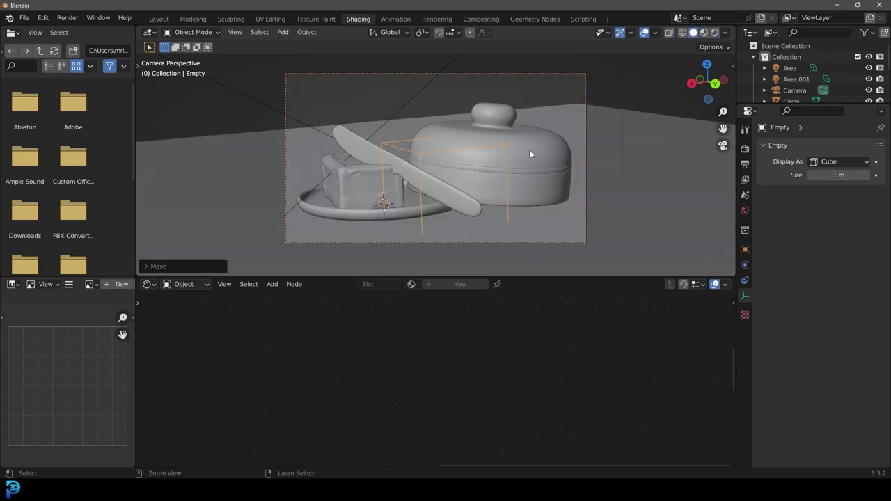
Save the project as untitled.blend in the Desktop folder.
{"action": "key", "text": "ctrl+s"}
{"action": "left_click", "coordinate": [205, 210]}
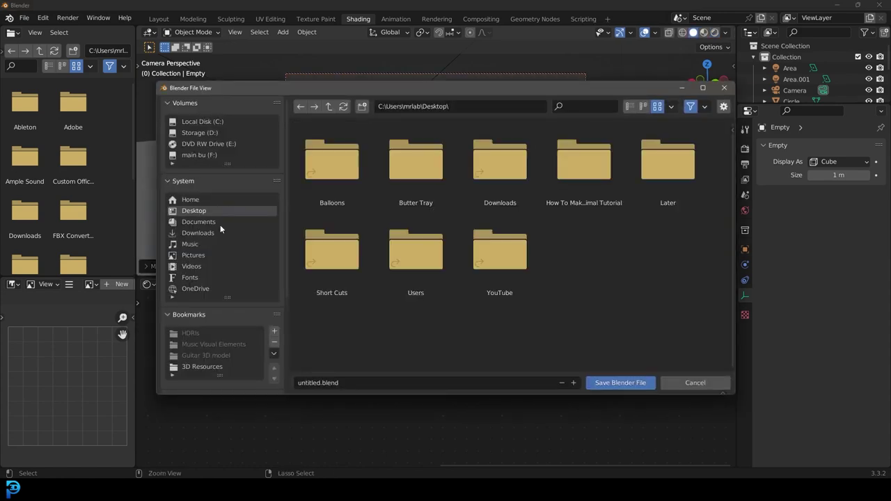
{"action": "left_click", "coordinate": [598, 384]}
Render the scene as a still image and inspect the butter and knife up close.
{"action": "left_click", "coordinate": [66, 18]}
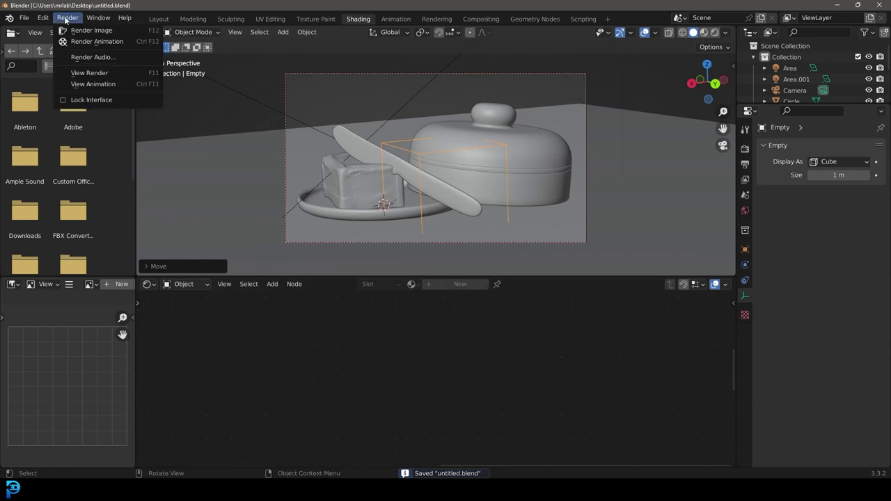
{"action": "left_click", "coordinate": [104, 31]}
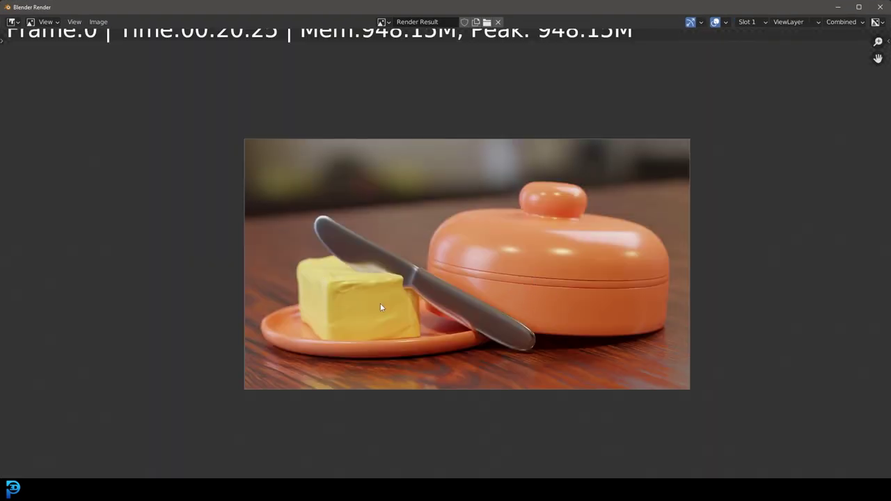
{"action": "scroll", "coordinate": [380, 307], "scroll_direction": "up", "scroll_amount": 3}
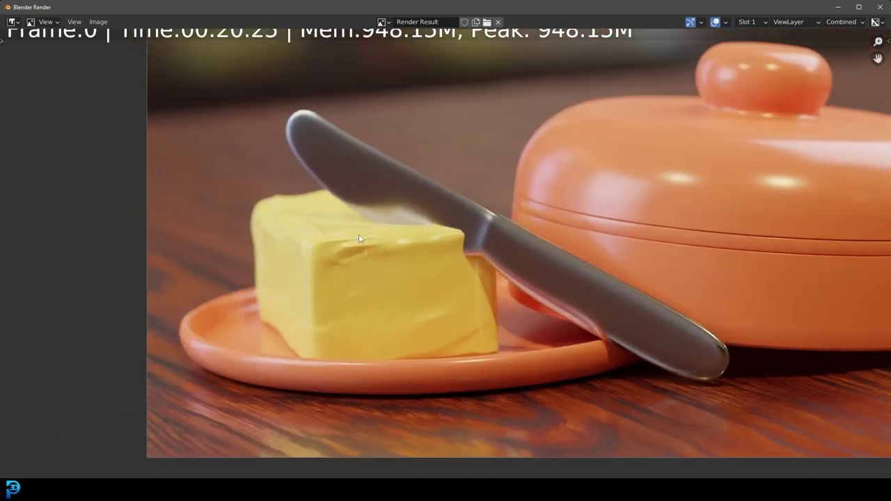
{"action": "scroll", "coordinate": [358, 239], "scroll_direction": "down", "scroll_amount": 3}
Switch to the reference project Butter tray.blend and display its camera view in rendered shading.
{"action": "left_click_drag", "start_coordinate": [890, 237], "coordinate": [509, 79]}
{"action": "left_click", "coordinate": [878, 78]}
{"action": "left_click", "coordinate": [876, 80]}
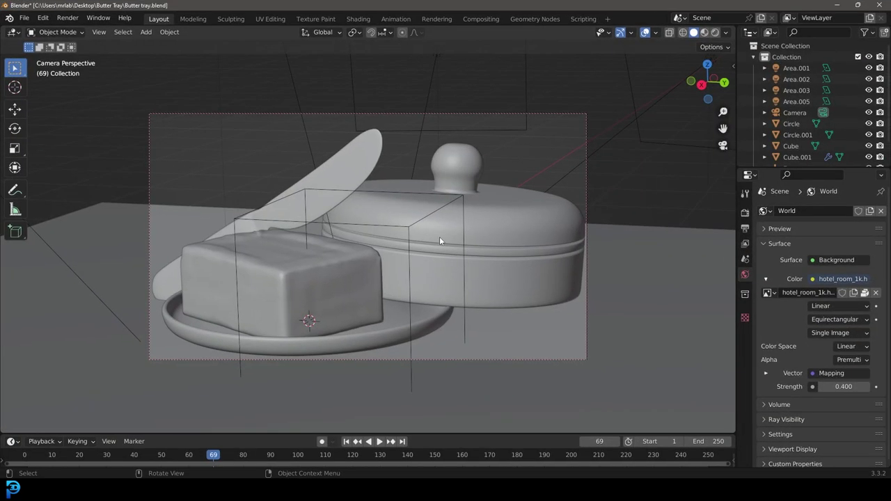
{"action": "key", "text": "z"}
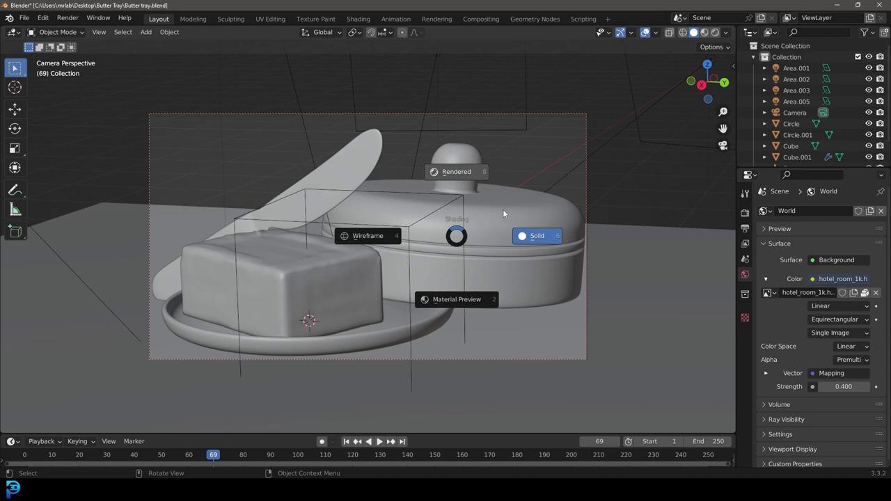
{"action": "key", "text": "8"}
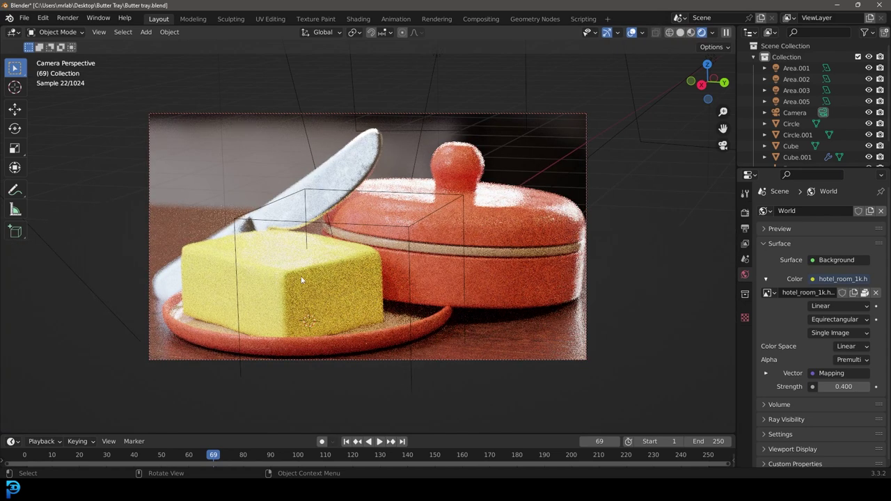
Examine the cover's Material.002 node setup, from the Noise Texture through the ColorRamps and Bump to the Principled BSDF.
{"action": "left_click", "coordinate": [517, 225]}
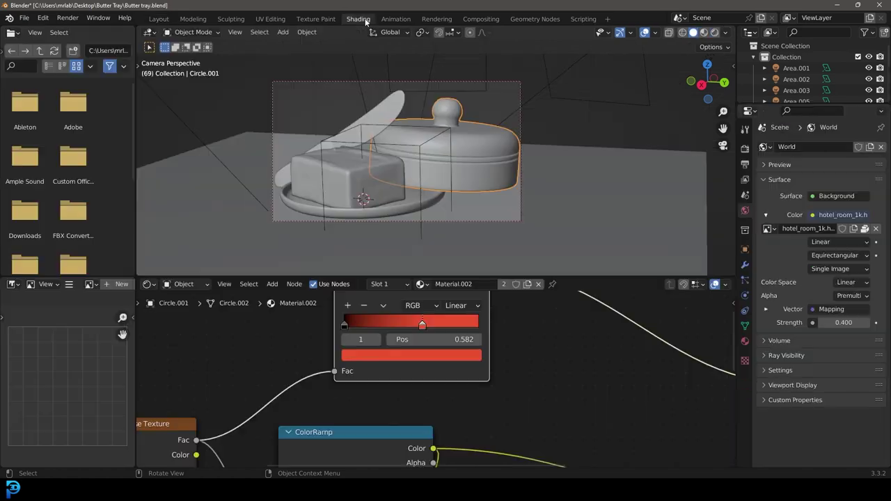
{"action": "left_click", "coordinate": [358, 19]}
{"action": "scroll", "coordinate": [296, 351], "scroll_direction": "down", "scroll_amount": 17}
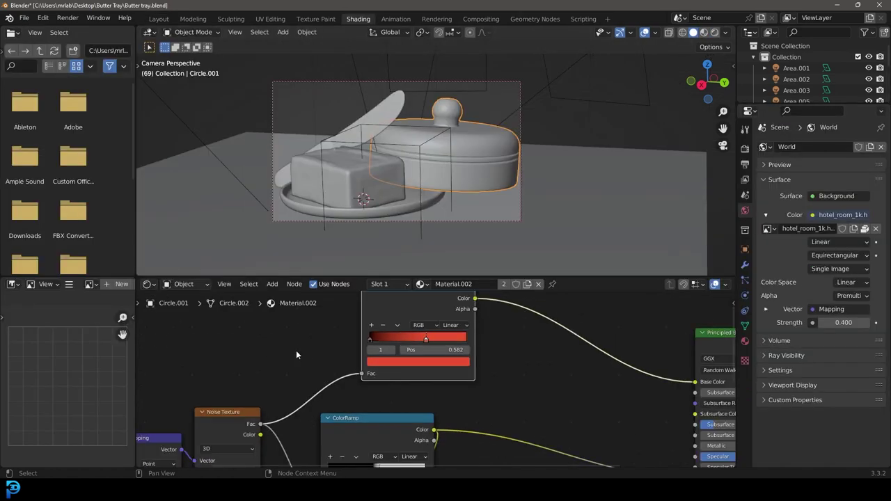
{"action": "middle_click_drag", "start_coordinate": [506, 377], "coordinate": [558, 302]}
{"action": "scroll", "coordinate": [558, 301], "scroll_direction": "up", "scroll_amount": 5}
{"action": "scroll", "coordinate": [353, 333], "scroll_direction": "up", "scroll_amount": 2}
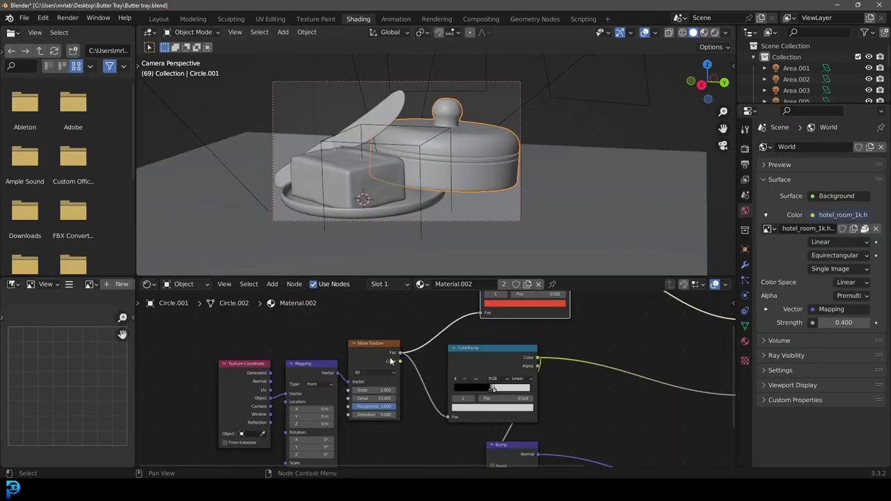
{"action": "middle_click_drag", "start_coordinate": [382, 337], "coordinate": [96, 326]}
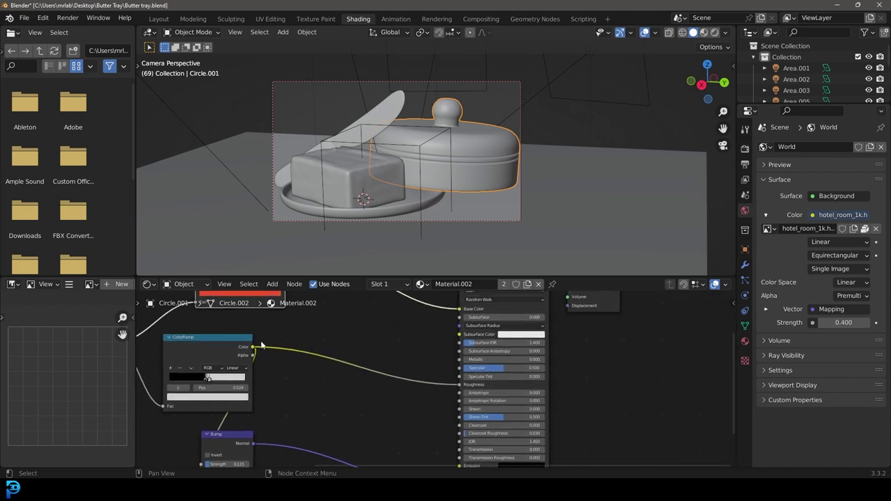
{"action": "scroll", "coordinate": [493, 384], "scroll_direction": "down", "scroll_amount": 2}
{"action": "middle_click_drag", "start_coordinate": [302, 377], "coordinate": [392, 357]}
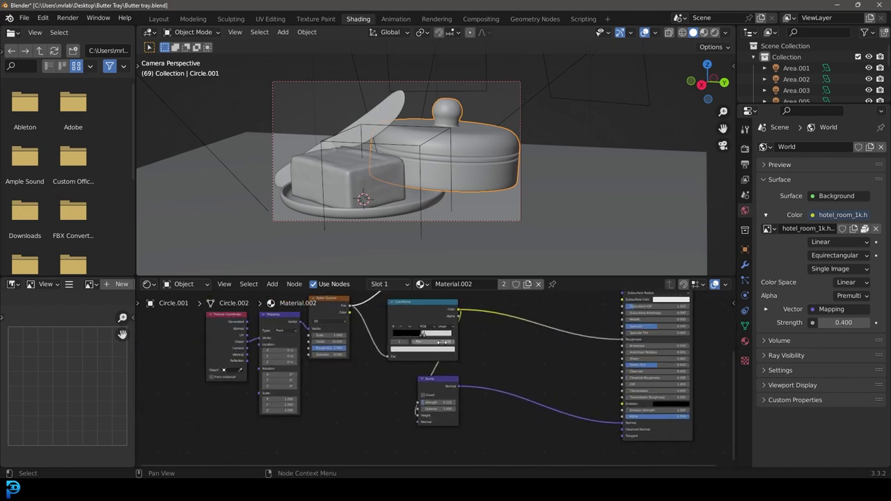
{"action": "middle_click_drag", "start_coordinate": [332, 321], "coordinate": [344, 392]}
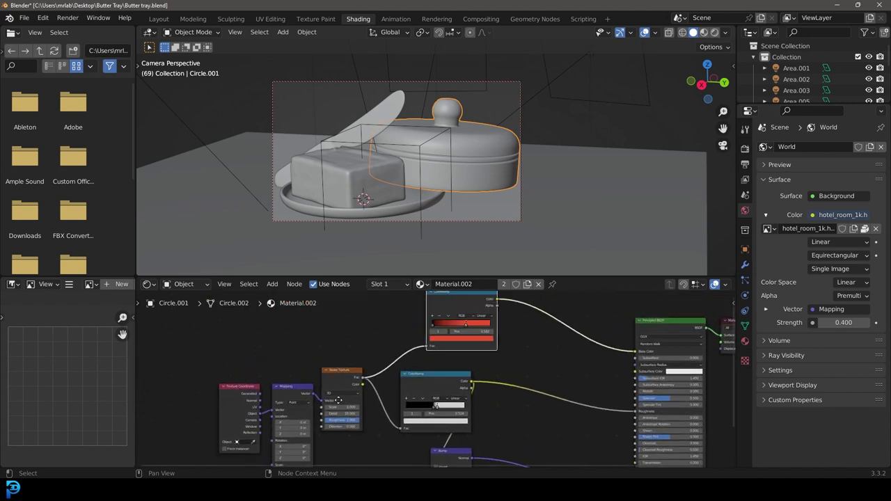
Inspect the reference cover's surface up close in rendered shading, then return the viewport to solid shading.
{"action": "scroll", "coordinate": [430, 167], "scroll_direction": "up", "scroll_amount": 4}
{"action": "key", "text": "z"}
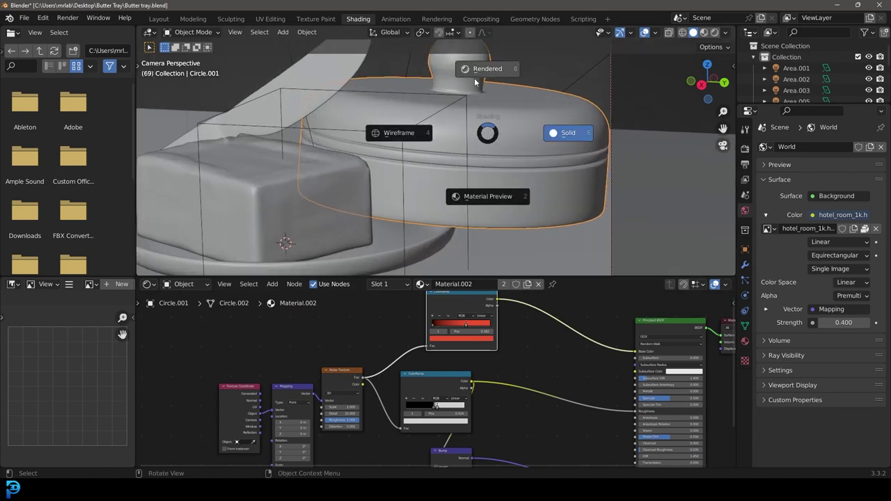
{"action": "key", "text": "8"}
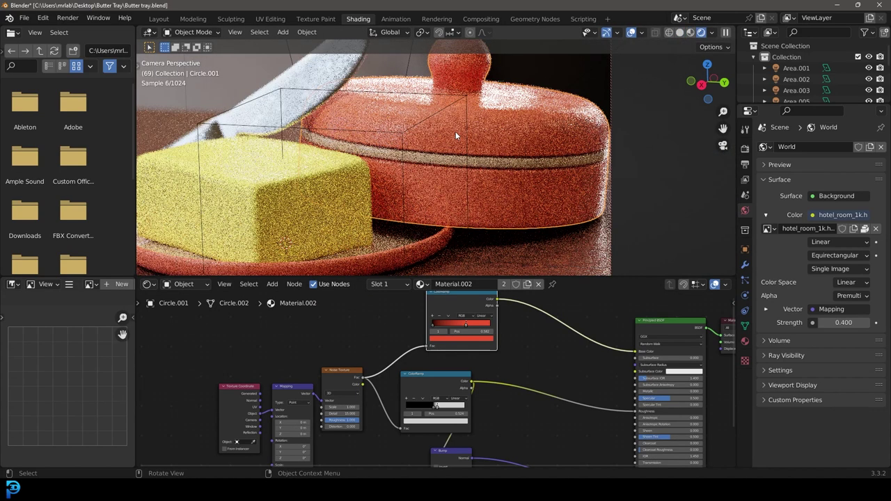
{"action": "key", "text": "z"}
{"action": "left_click", "coordinate": [539, 136]}
{"action": "scroll", "coordinate": [477, 138], "scroll_direction": "down", "scroll_amount": 4}
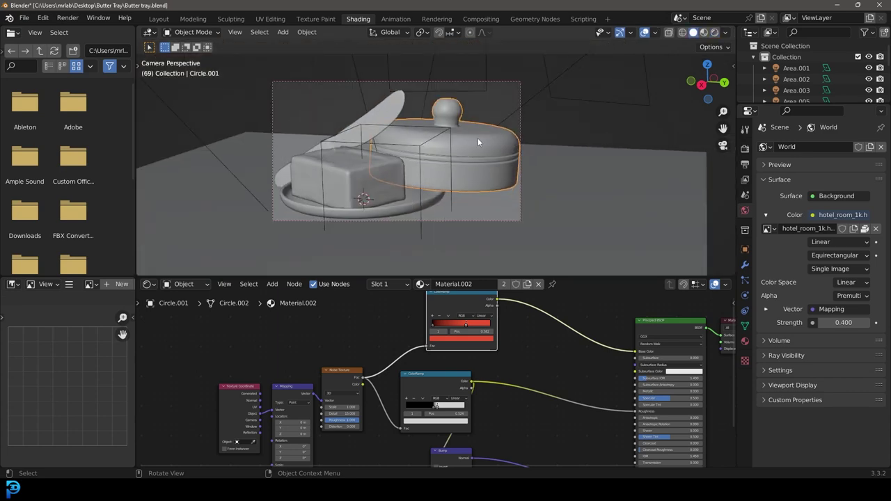
{"action": "scroll", "coordinate": [521, 168], "scroll_direction": "up", "scroll_amount": 3}
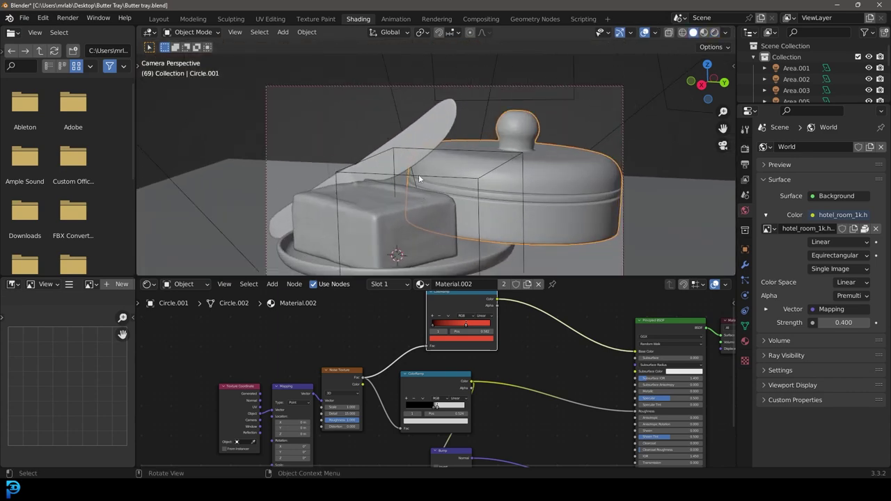
Return to the untitled.blend project, close the render window and view the butter, knife and cover from outside the camera.
{"action": "left_click", "coordinate": [840, 5]}
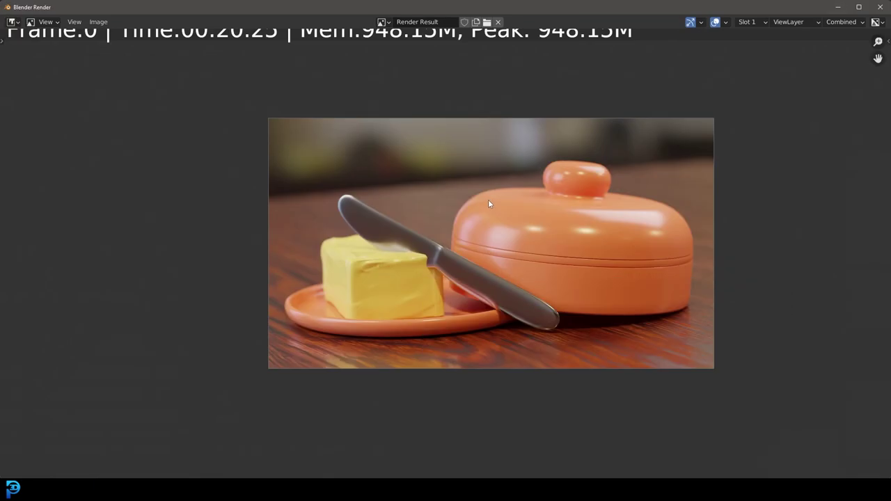
{"action": "left_click", "coordinate": [884, 8]}
{"action": "middle_click_drag", "start_coordinate": [415, 195], "coordinate": [450, 208]}
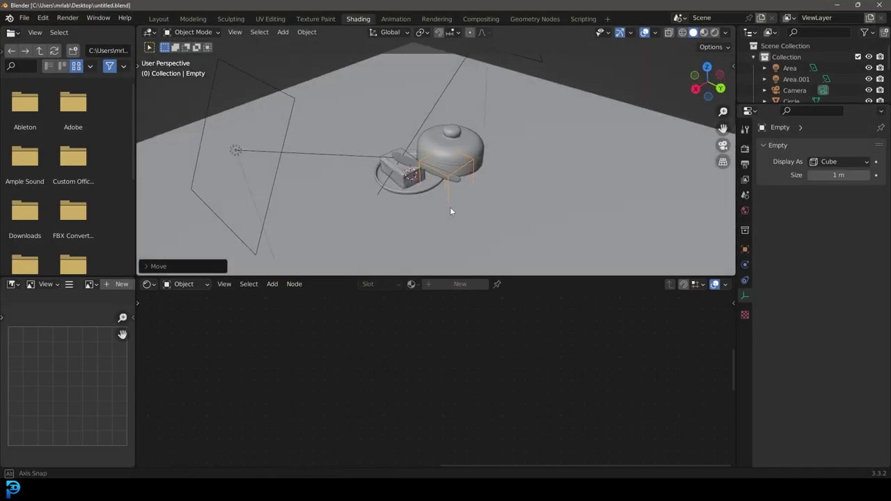
{"action": "scroll", "coordinate": [449, 208], "scroll_direction": "up", "scroll_amount": 4}
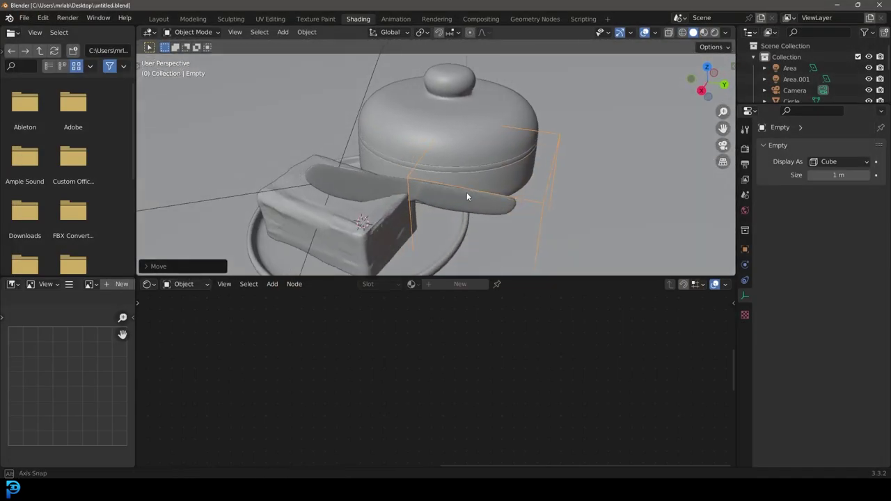